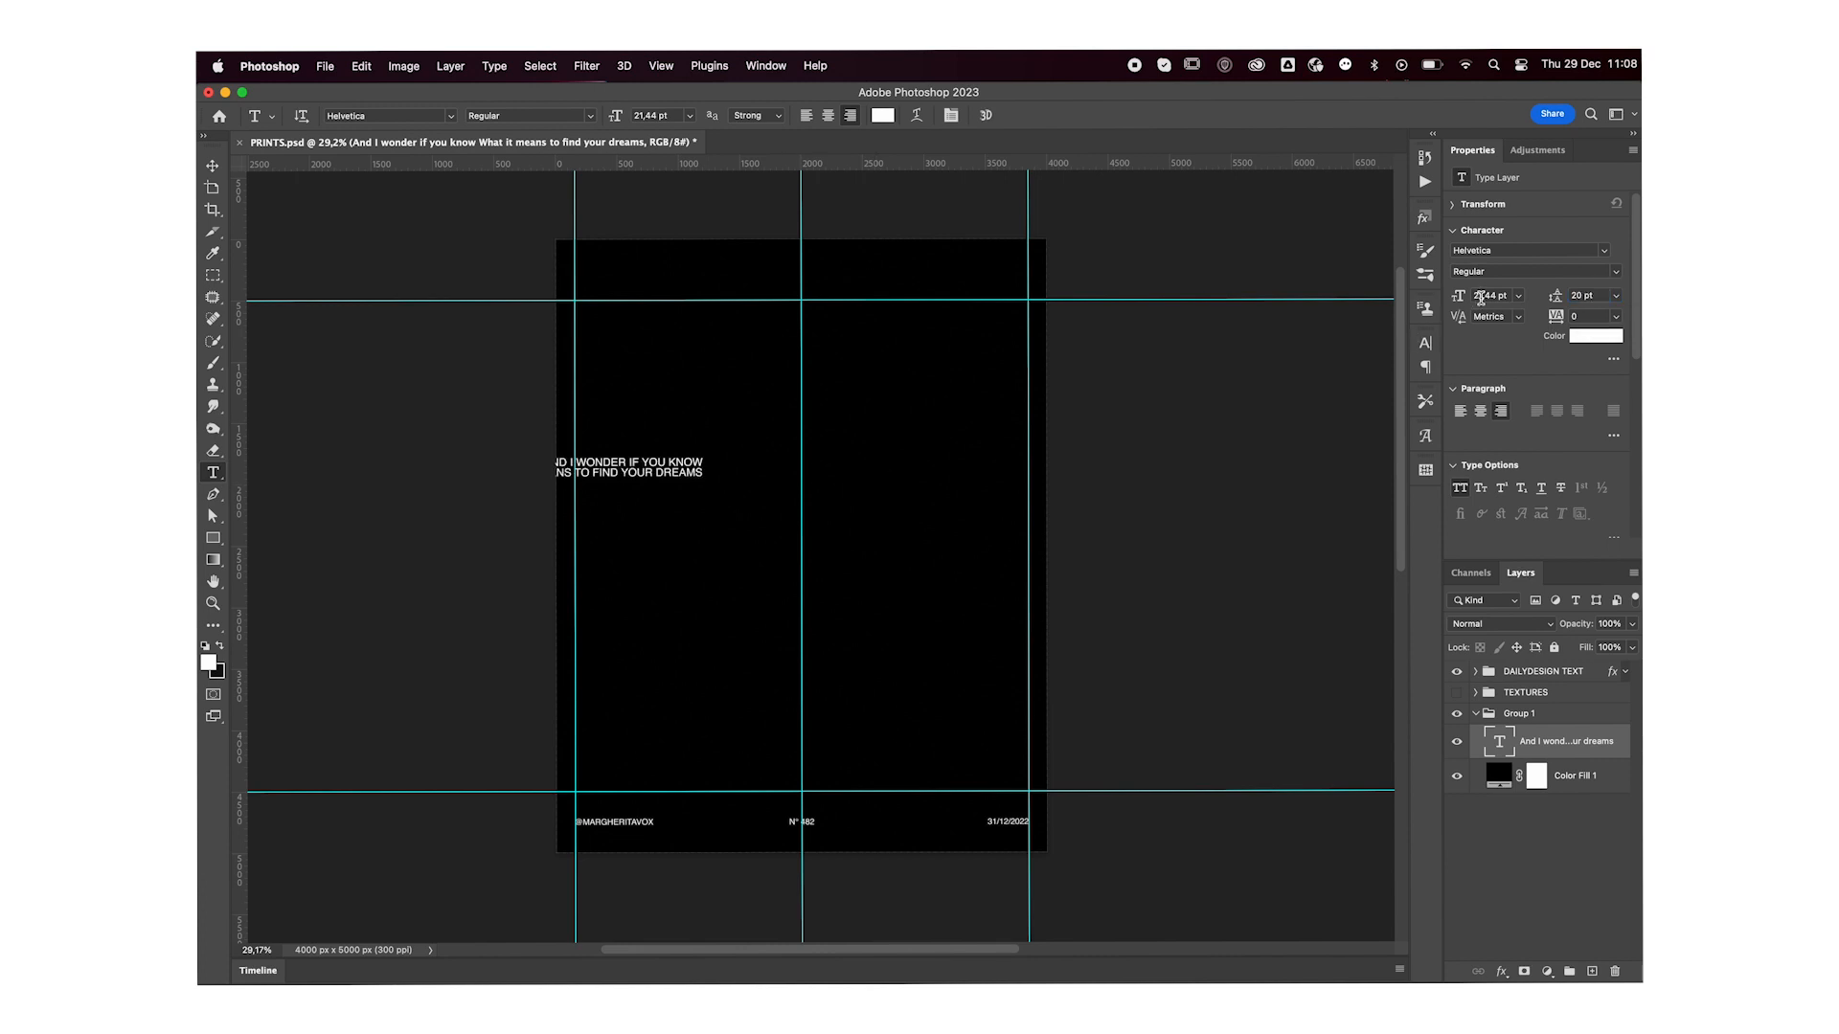
Step: Set the quote text's size to 20 pt and move it into the upper middle of the poster
{"action": "type", "text": "20"}
{"action": "key", "text": "Return"}
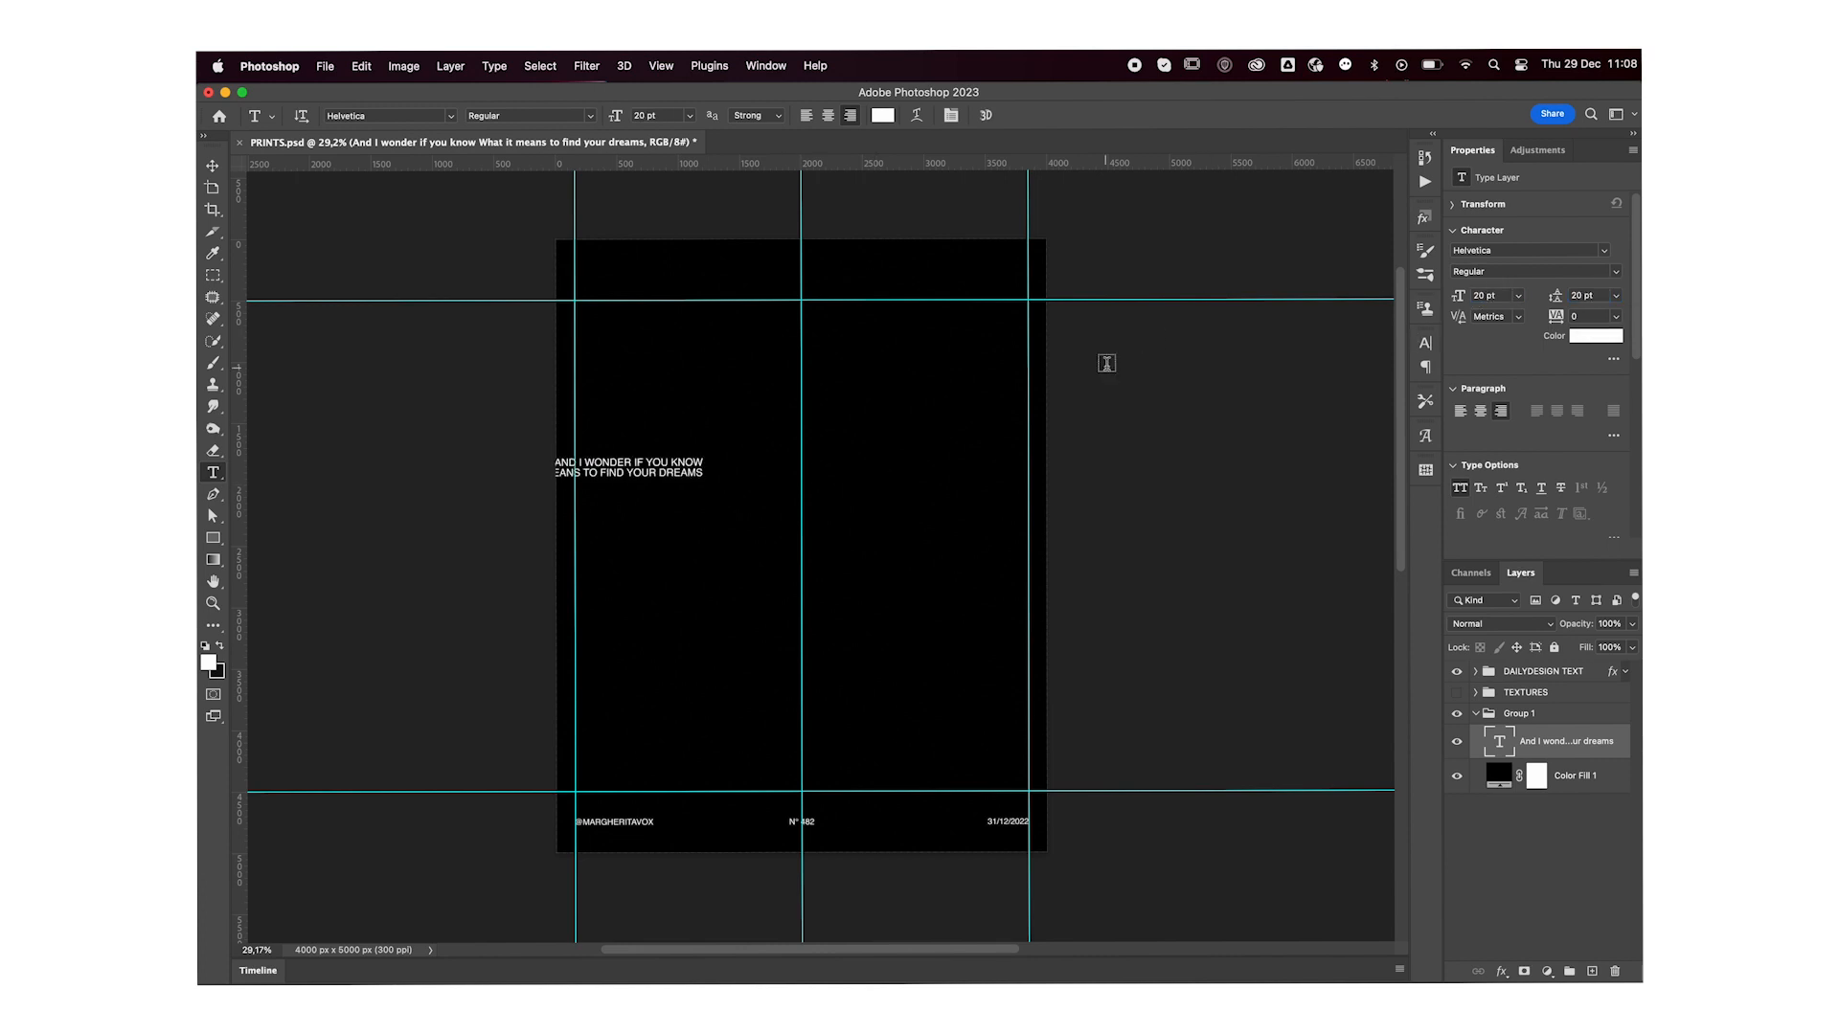
{"action": "key", "text": "v"}
{"action": "left_click_drag", "start_coordinate": [686, 476], "coordinate": [895, 441]}
Step: Delete the word "DREAMS" from the quote and move the remaining two lines to the poster's upper right area
{"action": "double_click", "coordinate": [747, 445]}
{"action": "left_click", "coordinate": [831, 447]}
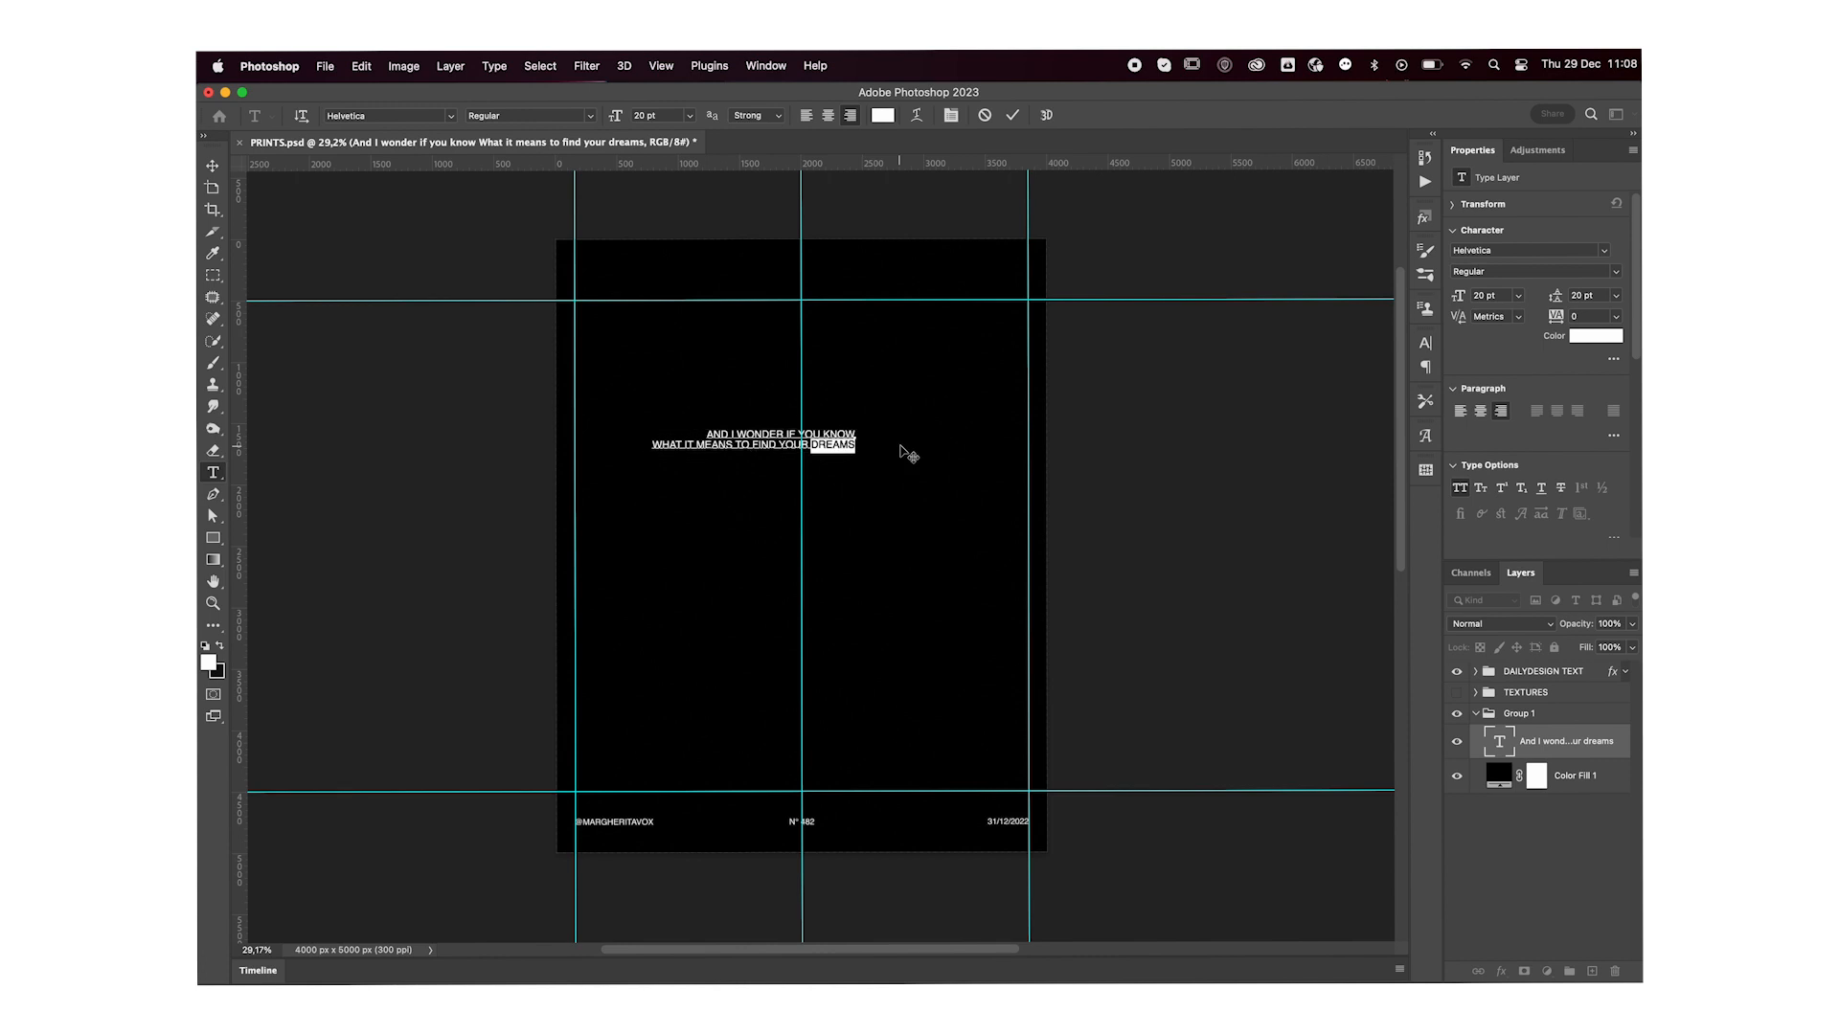
{"action": "key", "text": "BackSpace"}
{"action": "key", "text": "Escape"}
{"action": "key", "text": "v"}
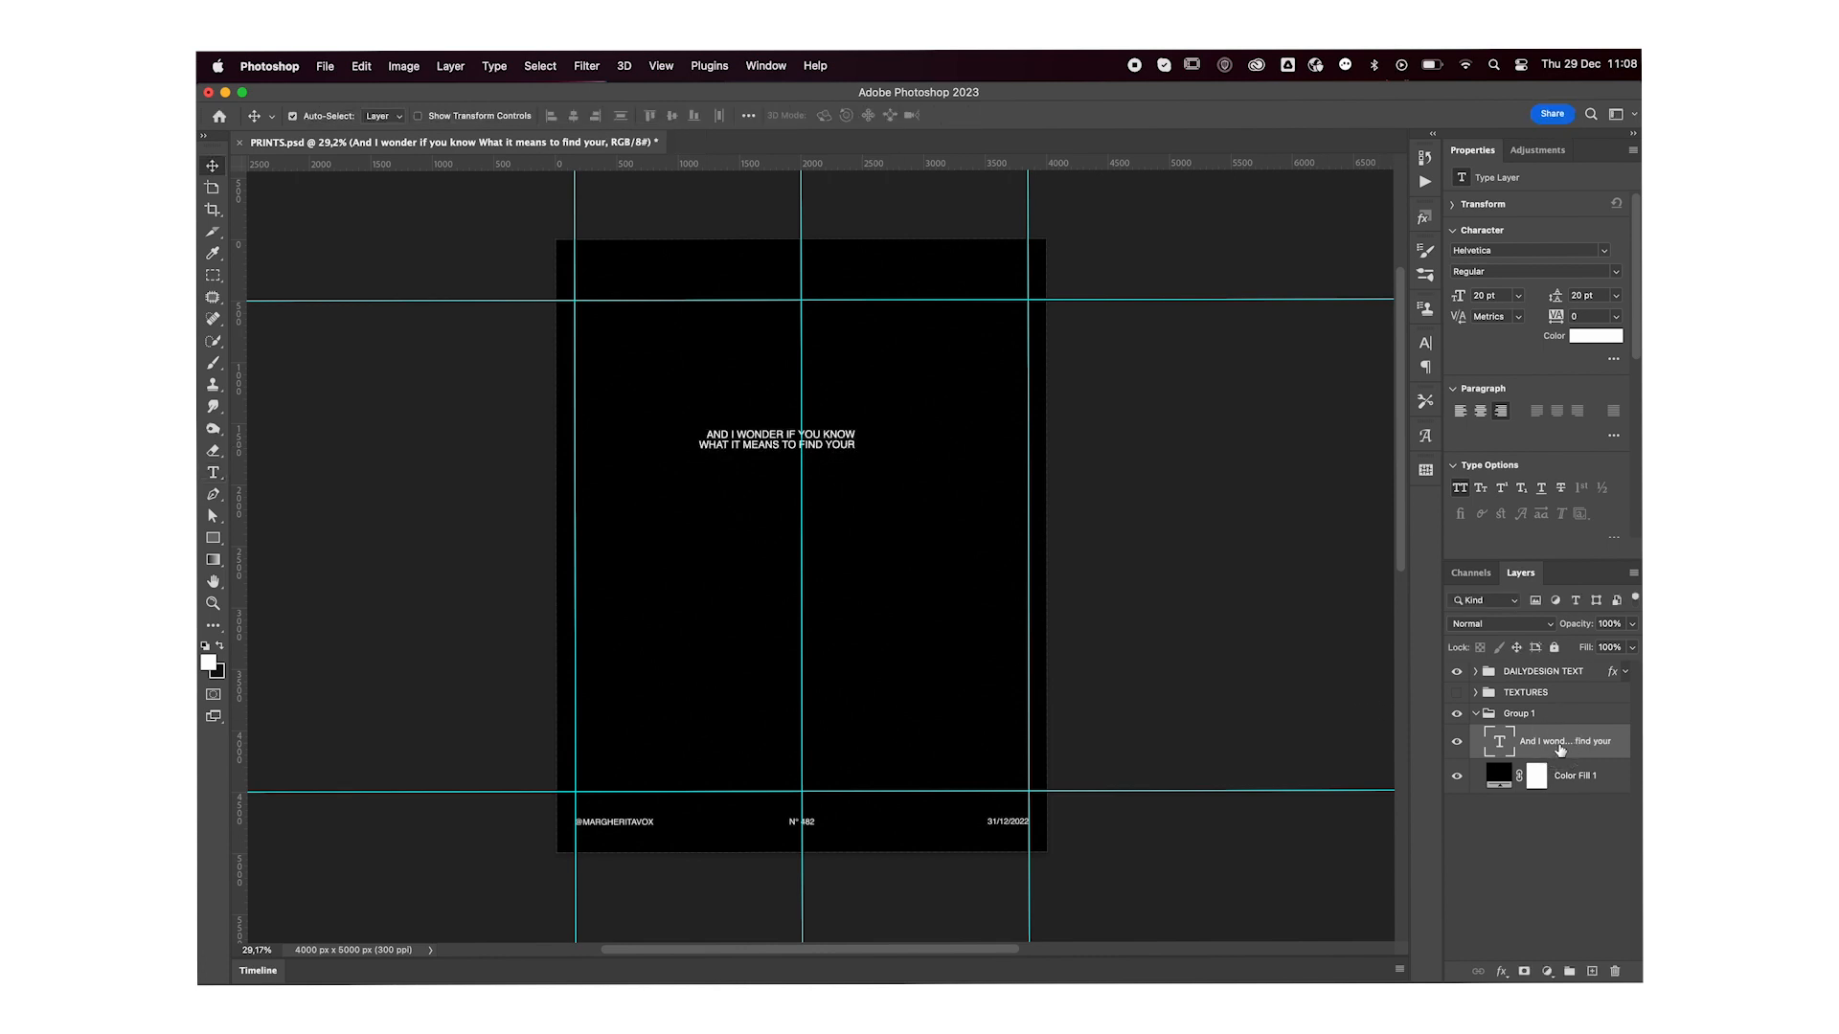
{"action": "left_click_drag", "start_coordinate": [842, 433], "coordinate": [996, 352]}
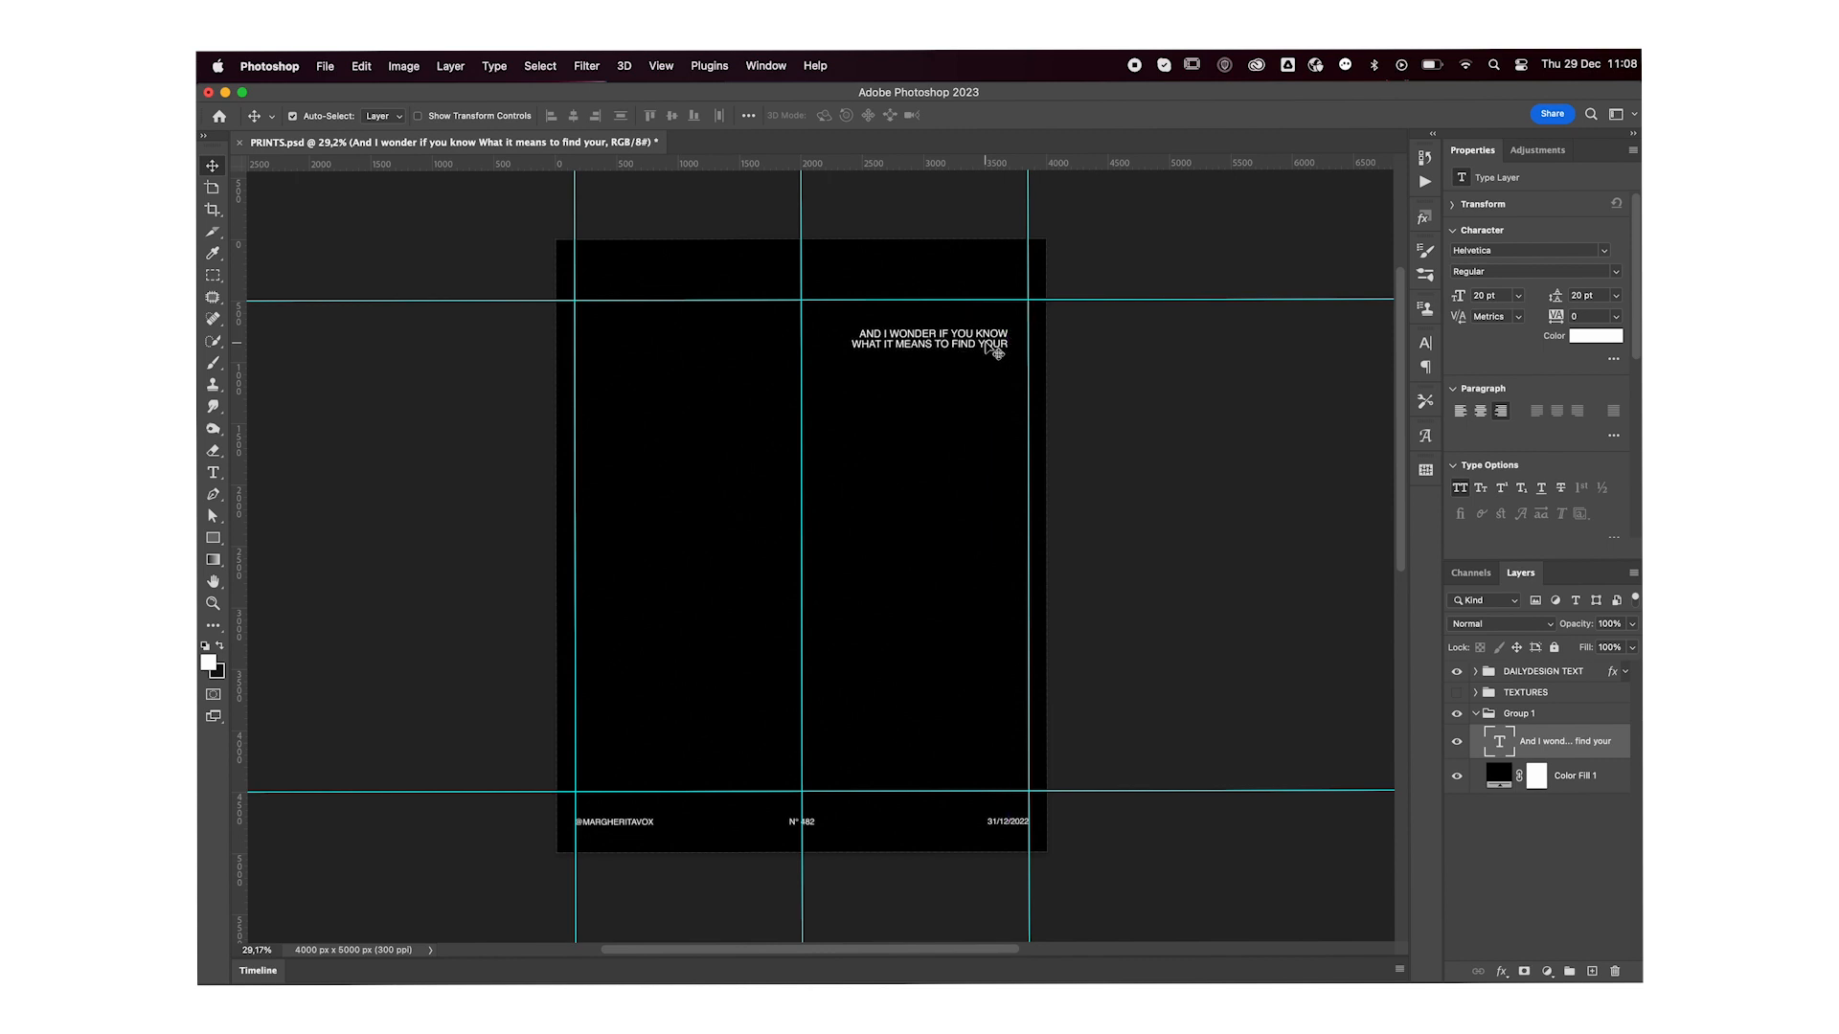
Step: Add a separate "DREAMS" text layer, enlarge it to about 84.66 pt and place it in the poster's lower right area
{"action": "key", "text": "t"}
{"action": "left_click", "coordinate": [728, 500]}
{"action": "type", "text": "DREAMS."}
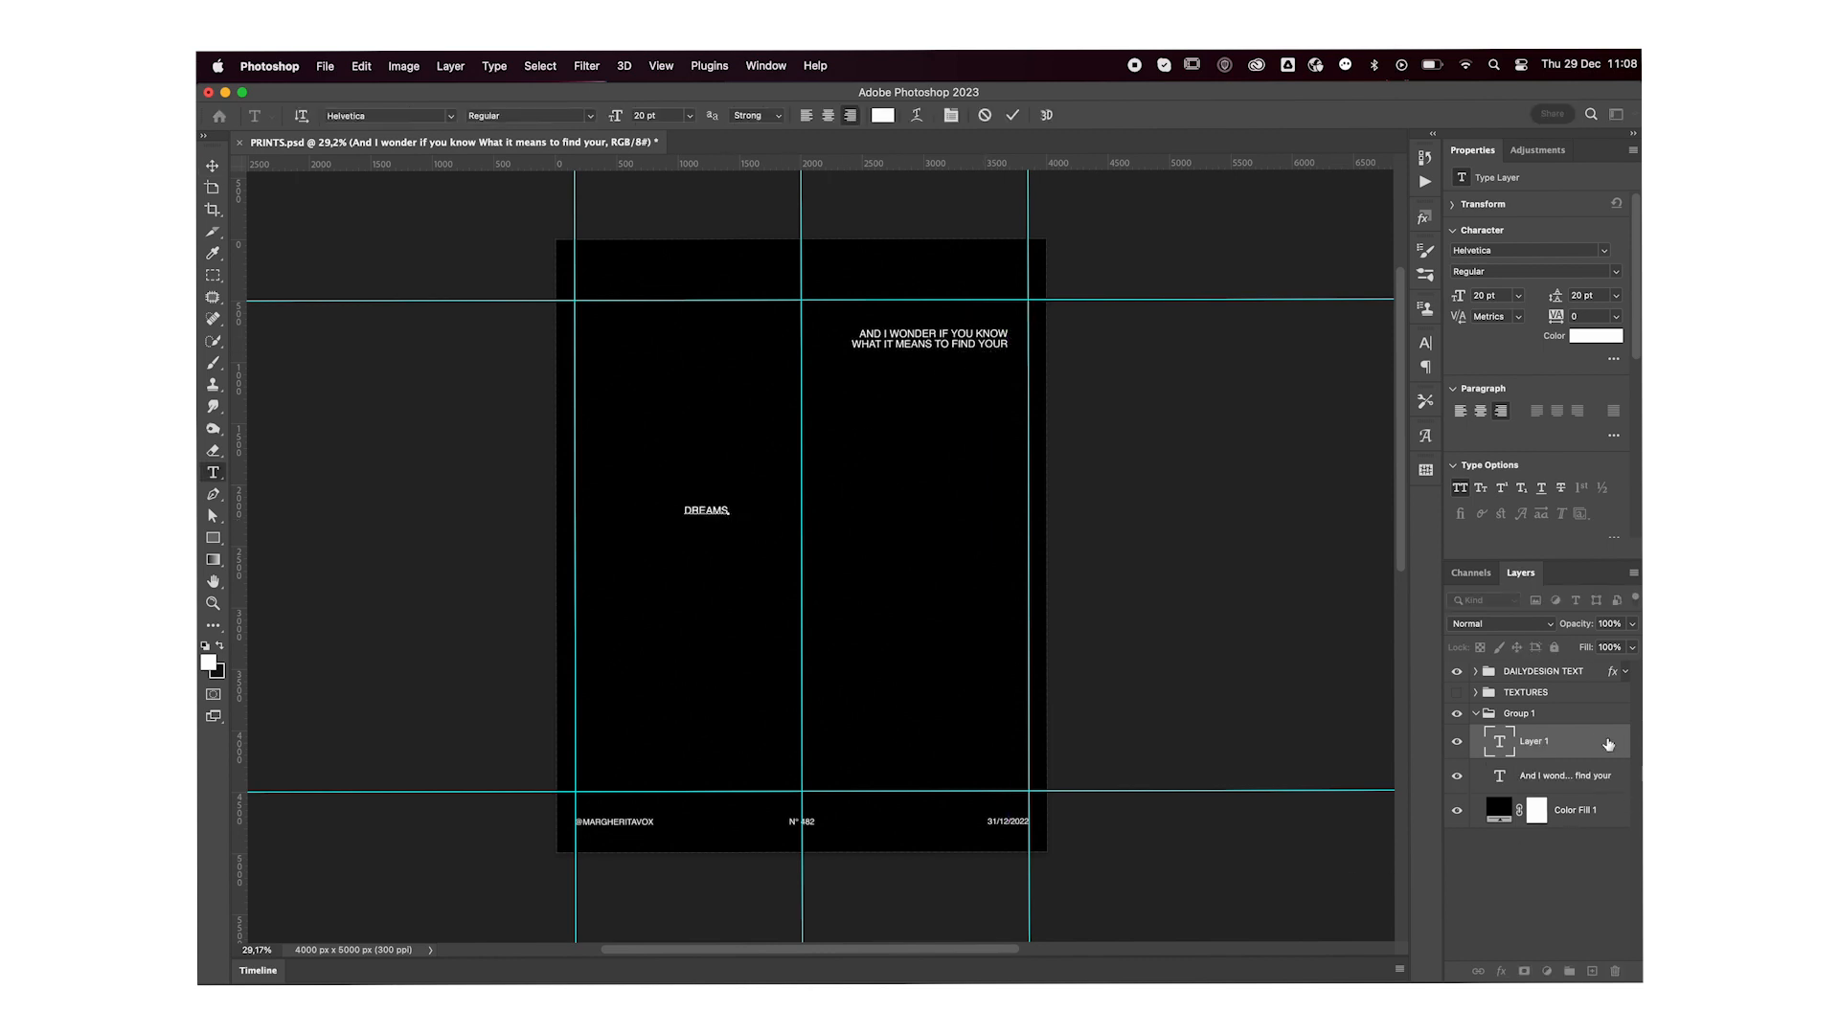
{"action": "key", "text": "Escape"}
{"action": "key", "text": "super+t"}
{"action": "left_click_drag", "start_coordinate": [729, 518], "coordinate": [855, 611]}
{"action": "left_click_drag", "start_coordinate": [813, 523], "coordinate": [949, 715]}
{"action": "key", "text": "Return"}
Step: Warp the DREAMS text with the Wave style at 50% bend and move it to the poster's centre
{"action": "key", "text": "super+t"}
{"action": "right_click", "coordinate": [923, 722]}
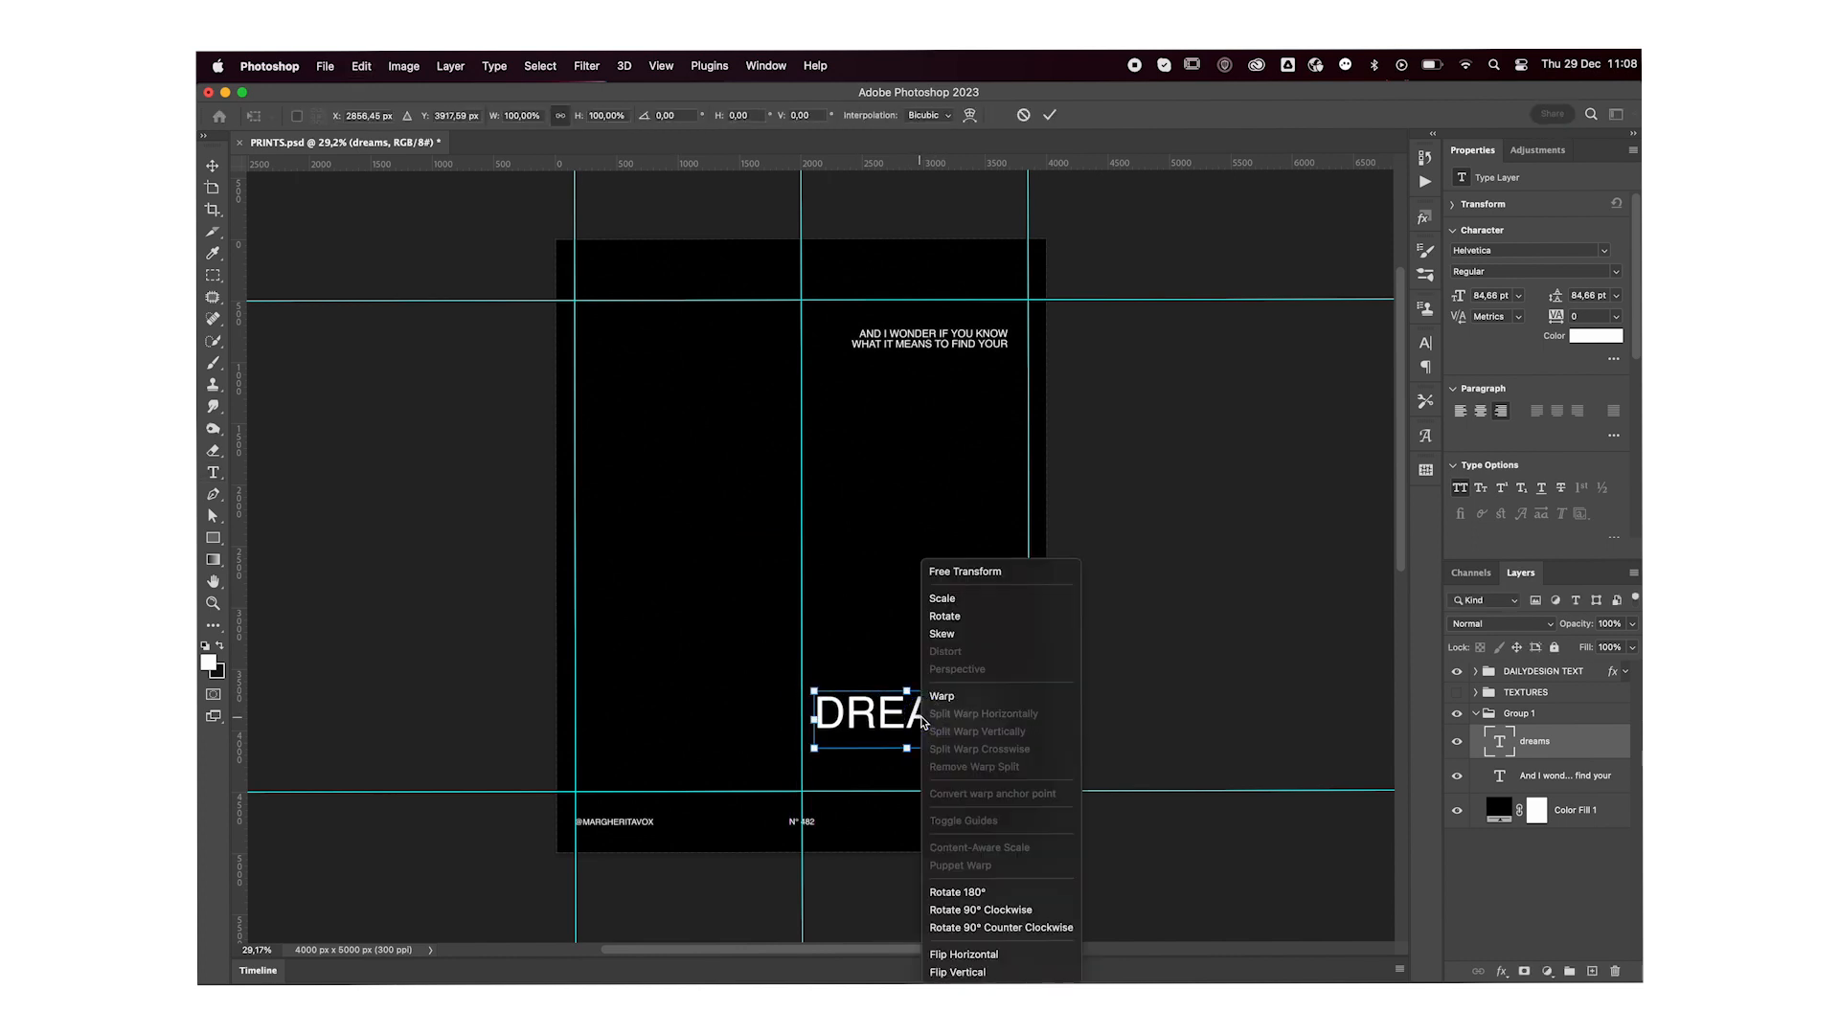
{"action": "left_click", "coordinate": [941, 696]}
{"action": "mouse_move", "coordinate": [855, 719]}
{"action": "left_mouse_down"}
{"action": "mouse_move", "coordinate": [858, 687]}
{"action": "mouse_move", "coordinate": [855, 709]}
{"action": "left_mouse_up"}
{"action": "right_click", "coordinate": [873, 709]}
{"action": "left_click", "coordinate": [890, 696]}
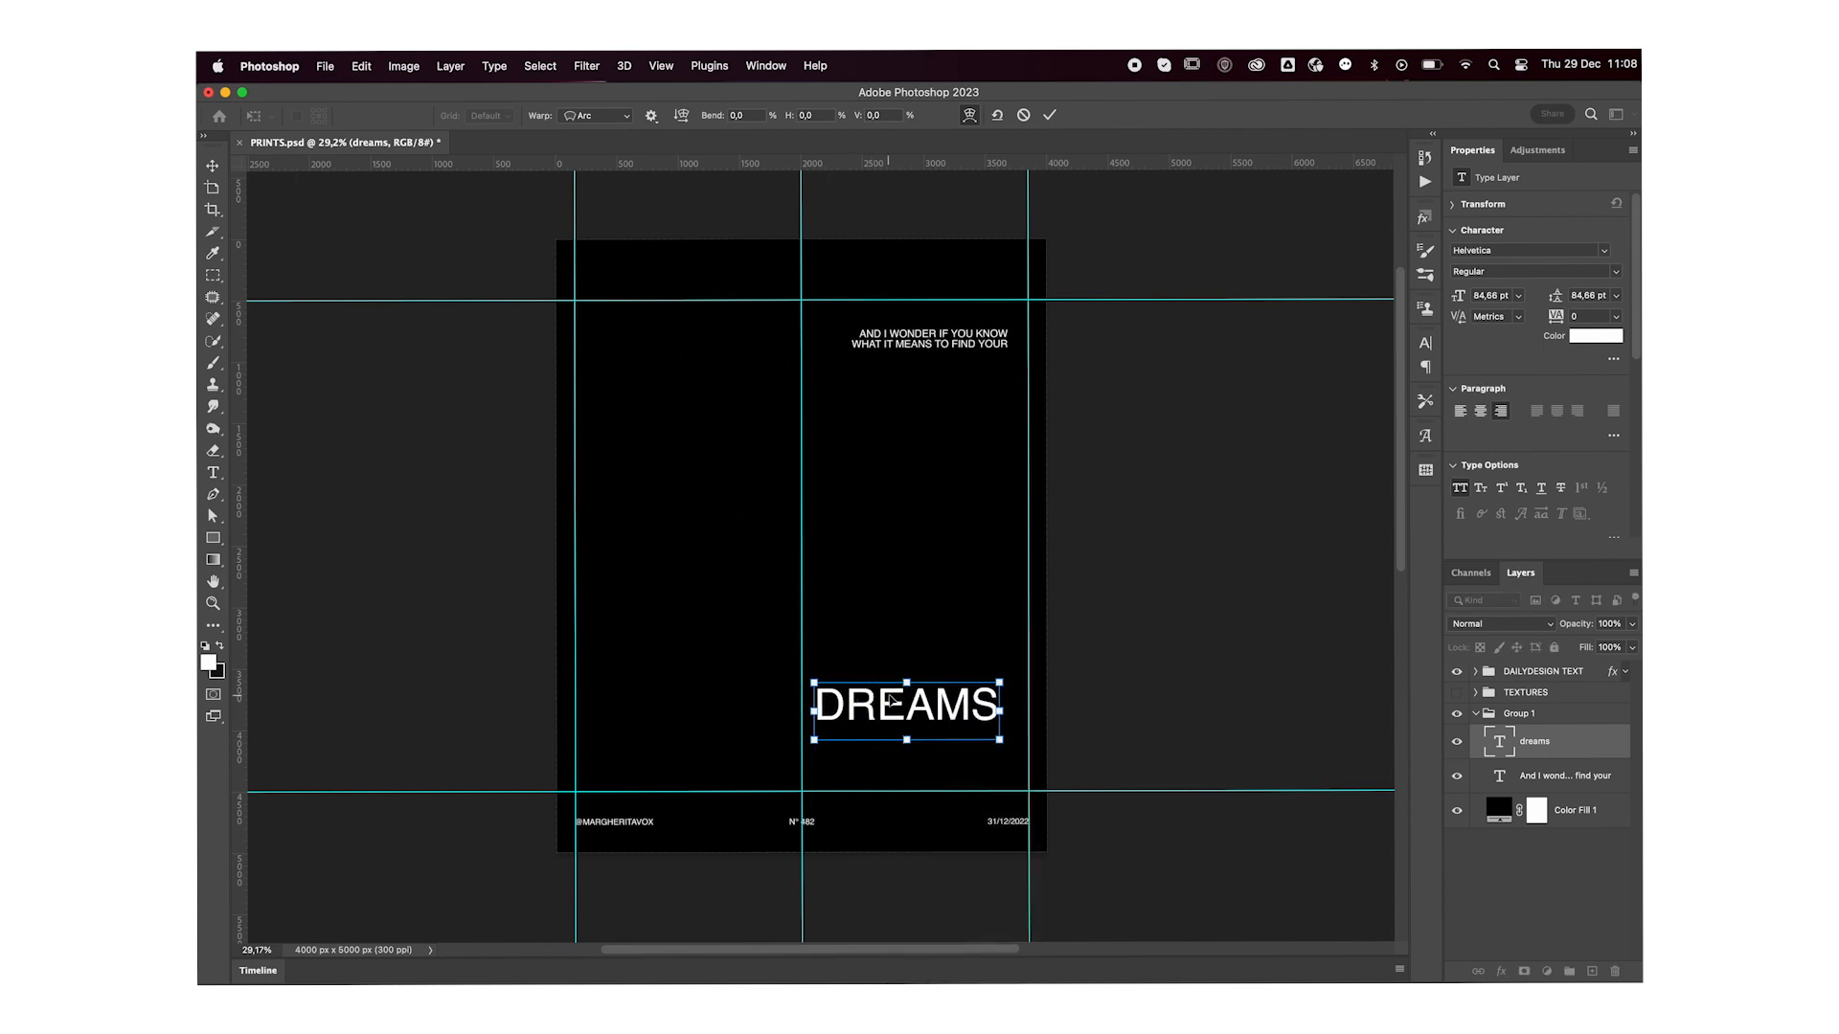
{"action": "left_click", "coordinate": [605, 117]}
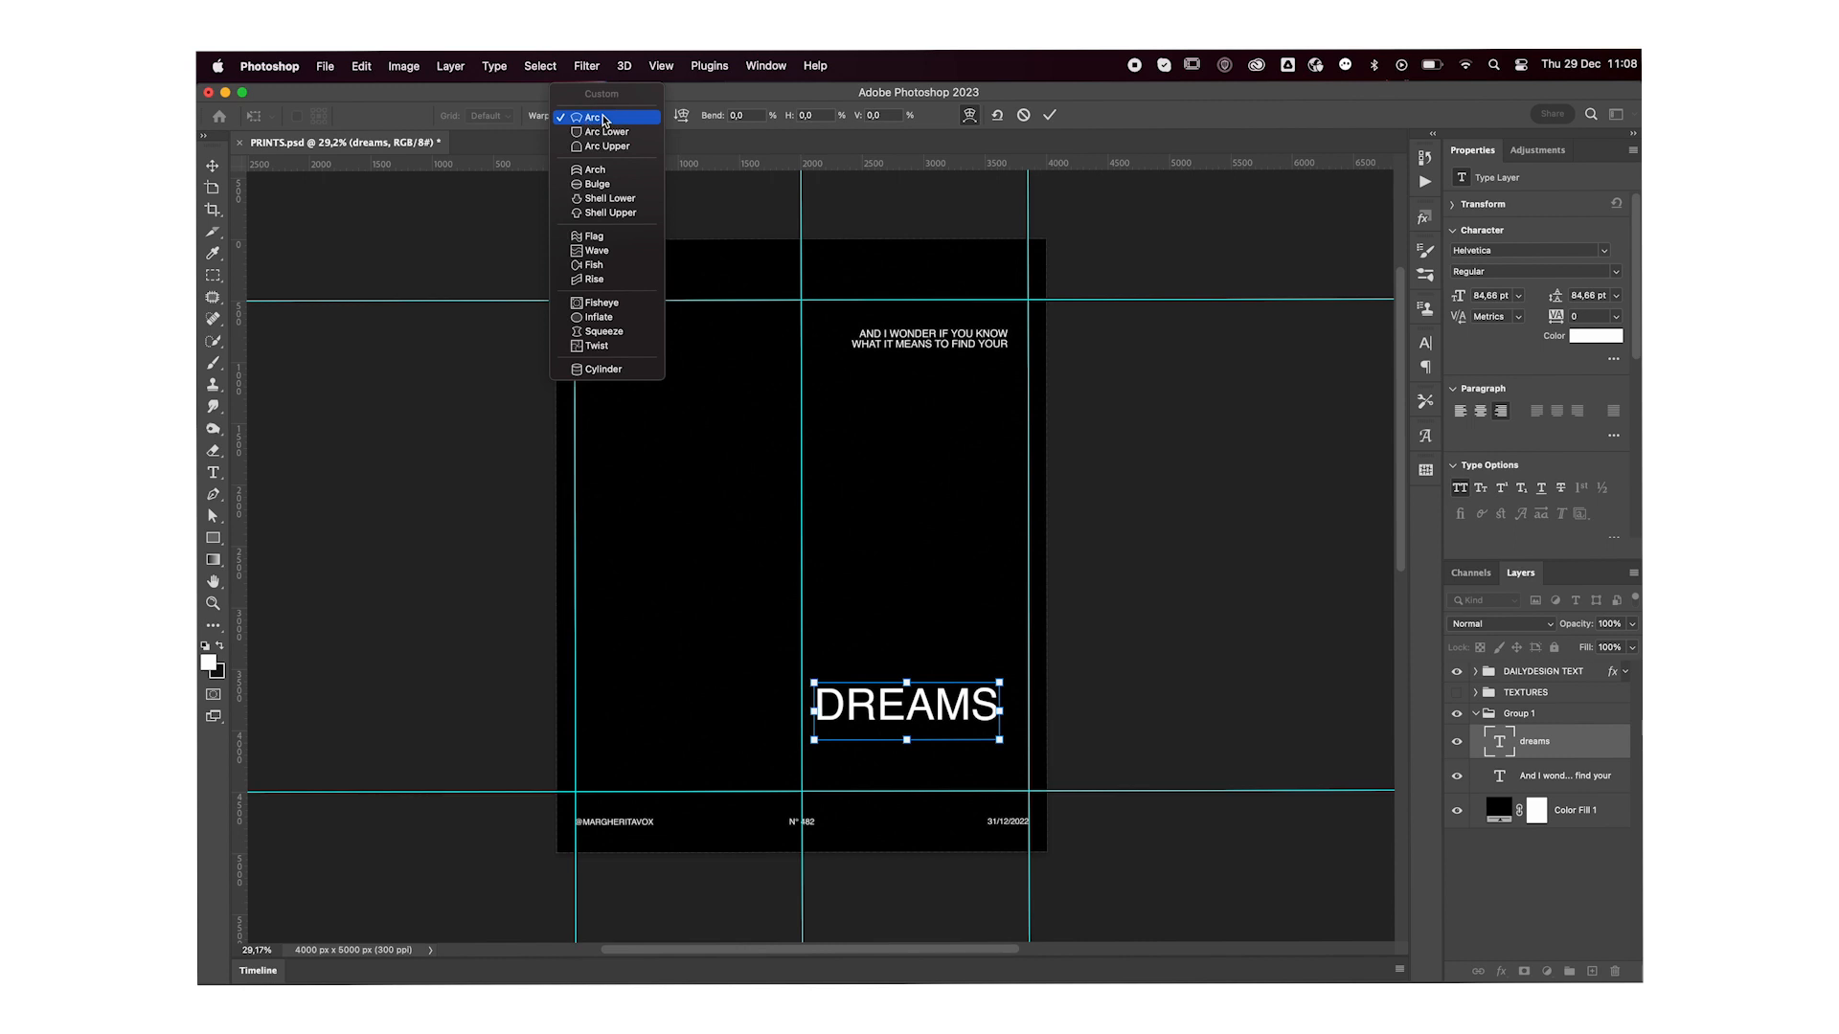
{"action": "left_click", "coordinate": [597, 252]}
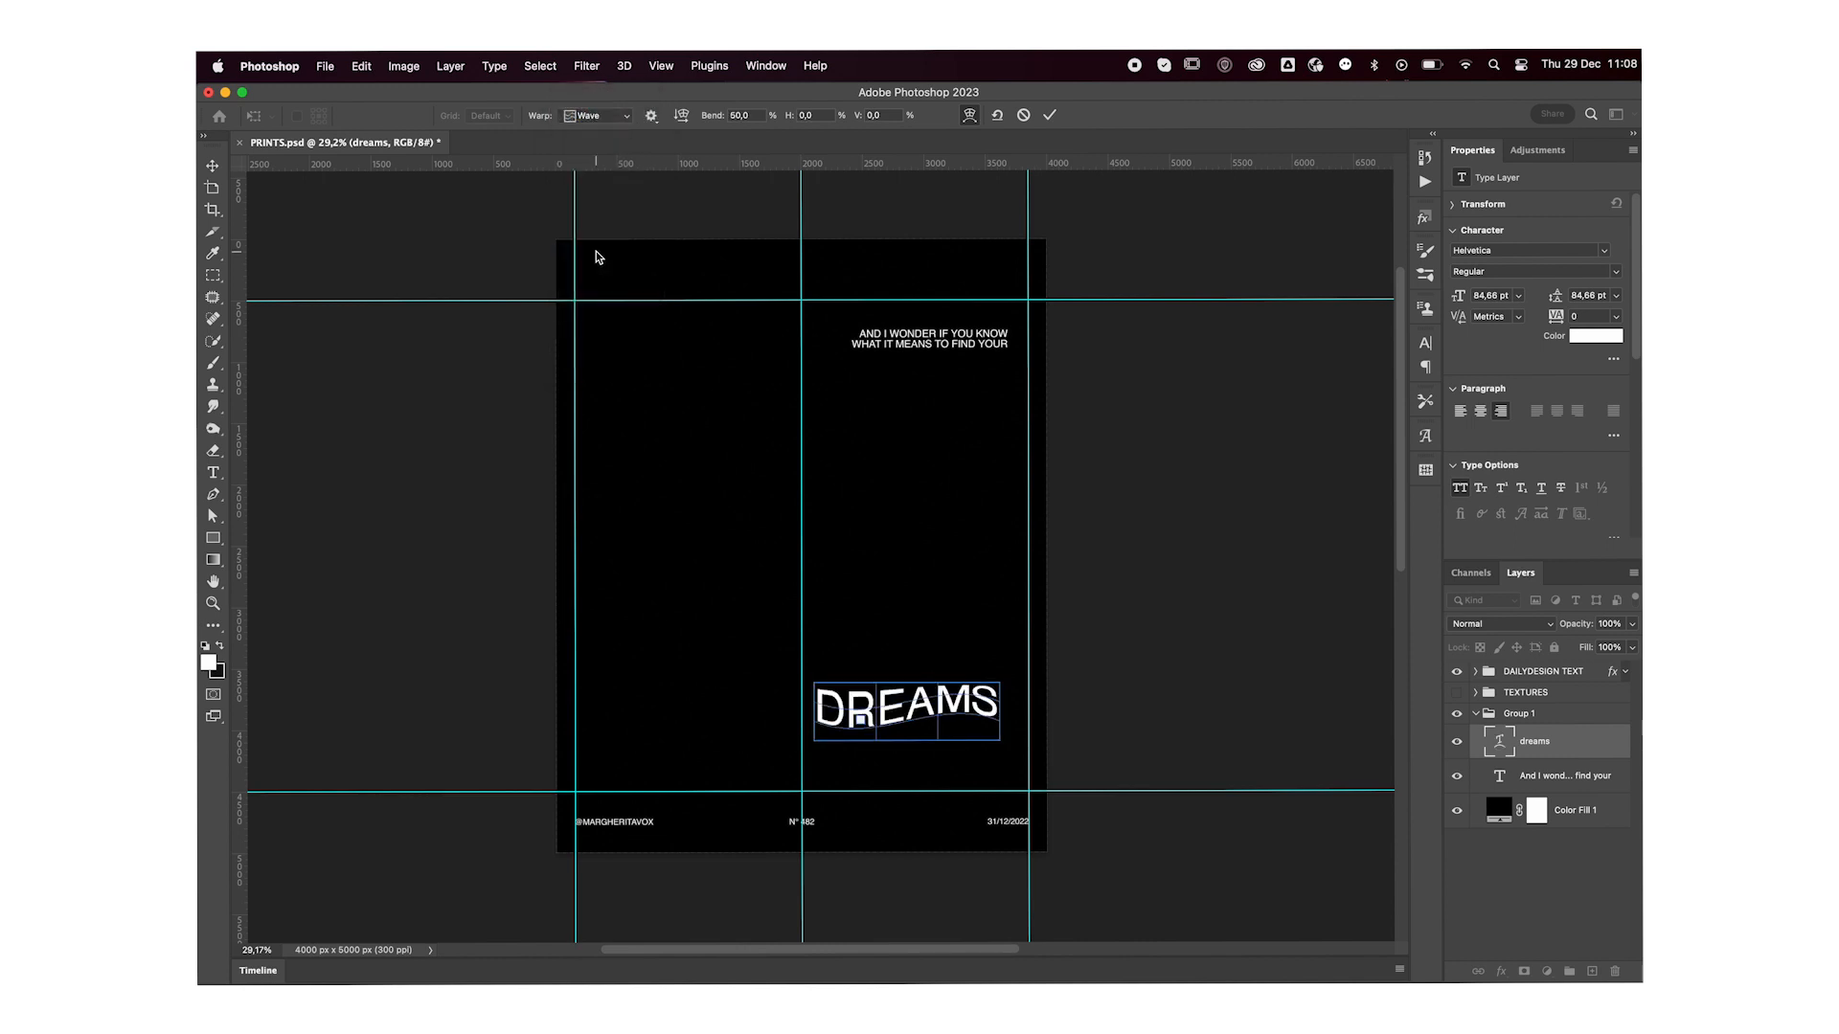
{"action": "key", "text": "Return"}
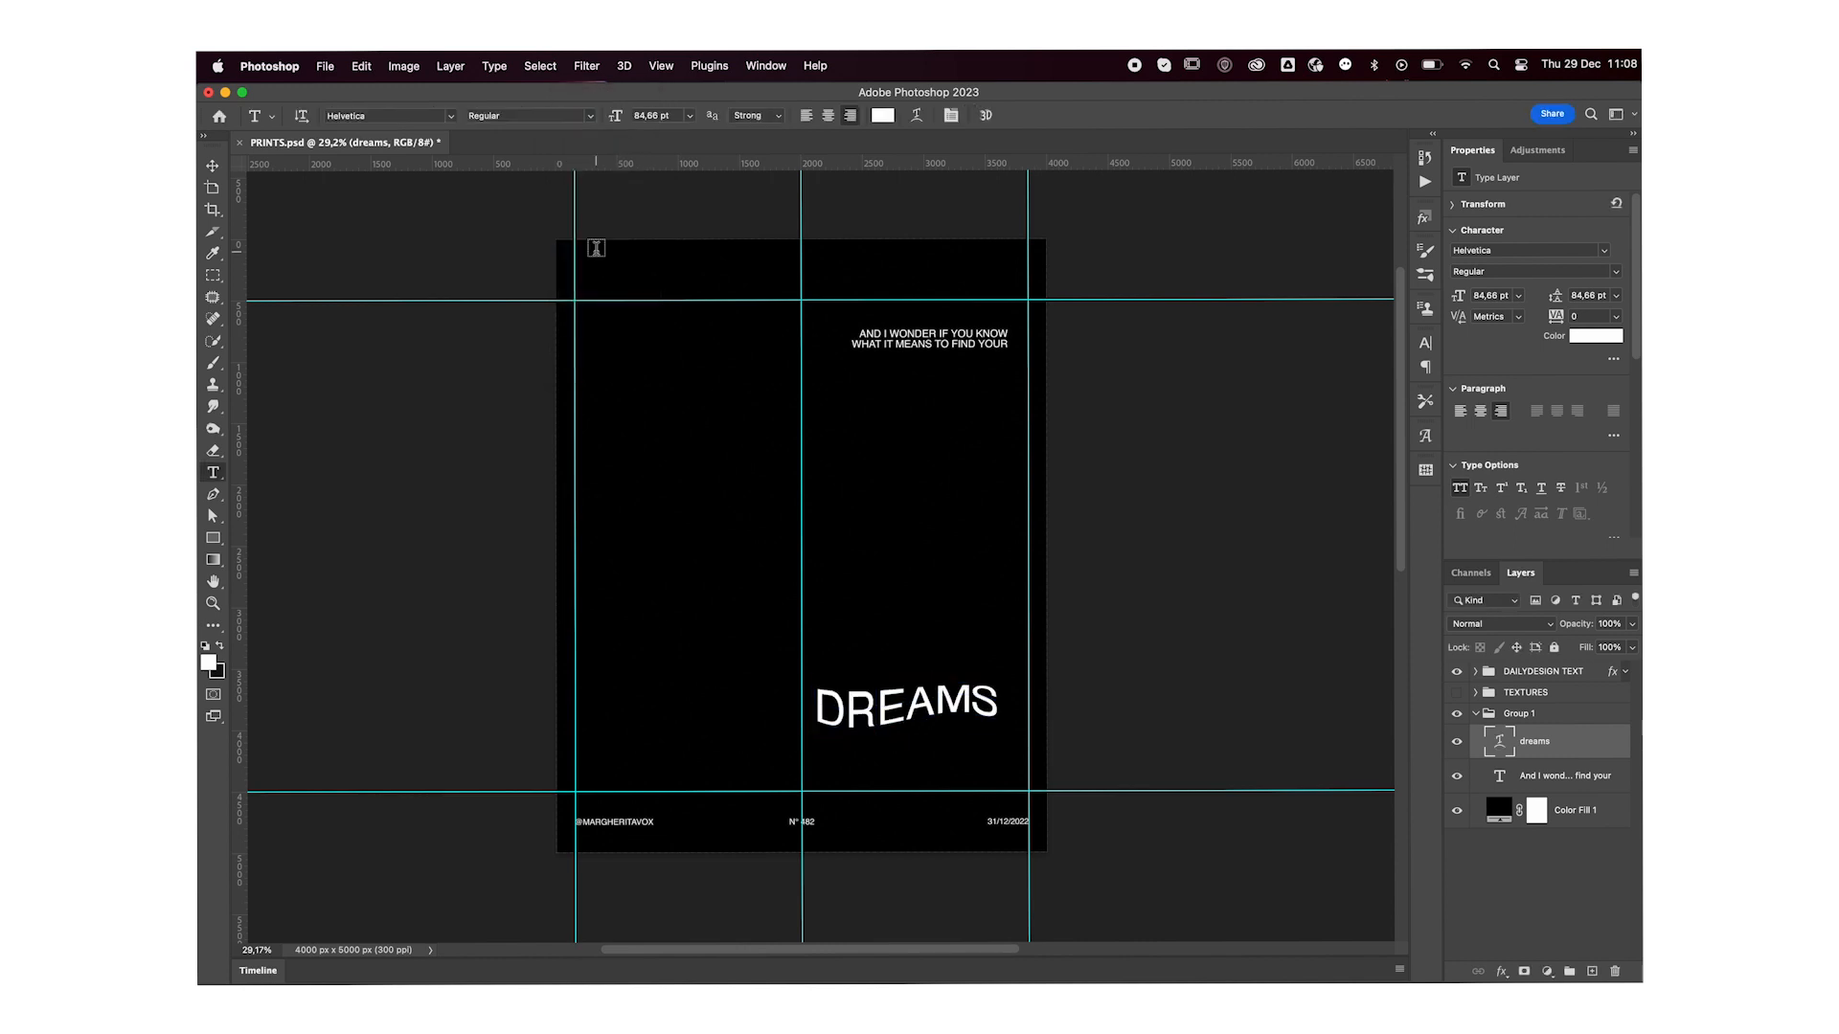
{"action": "key", "text": "v"}
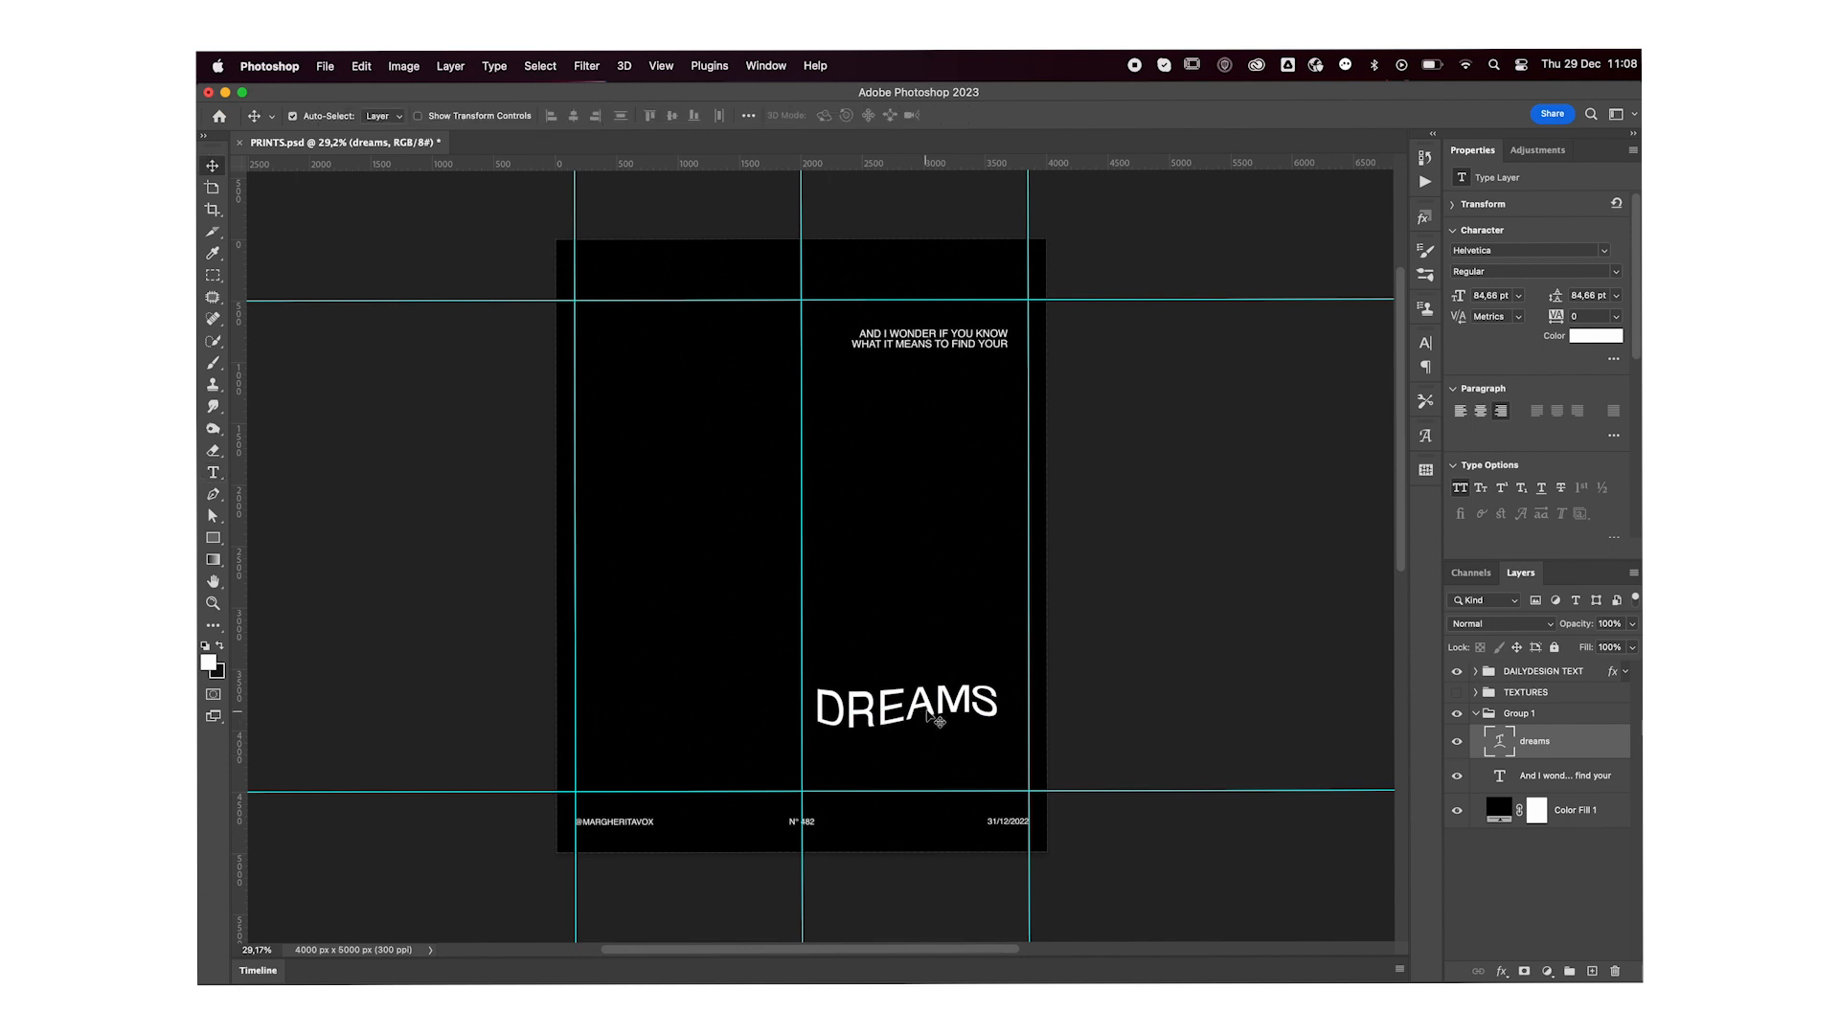
{"action": "left_click_drag", "start_coordinate": [929, 709], "coordinate": [828, 543]}
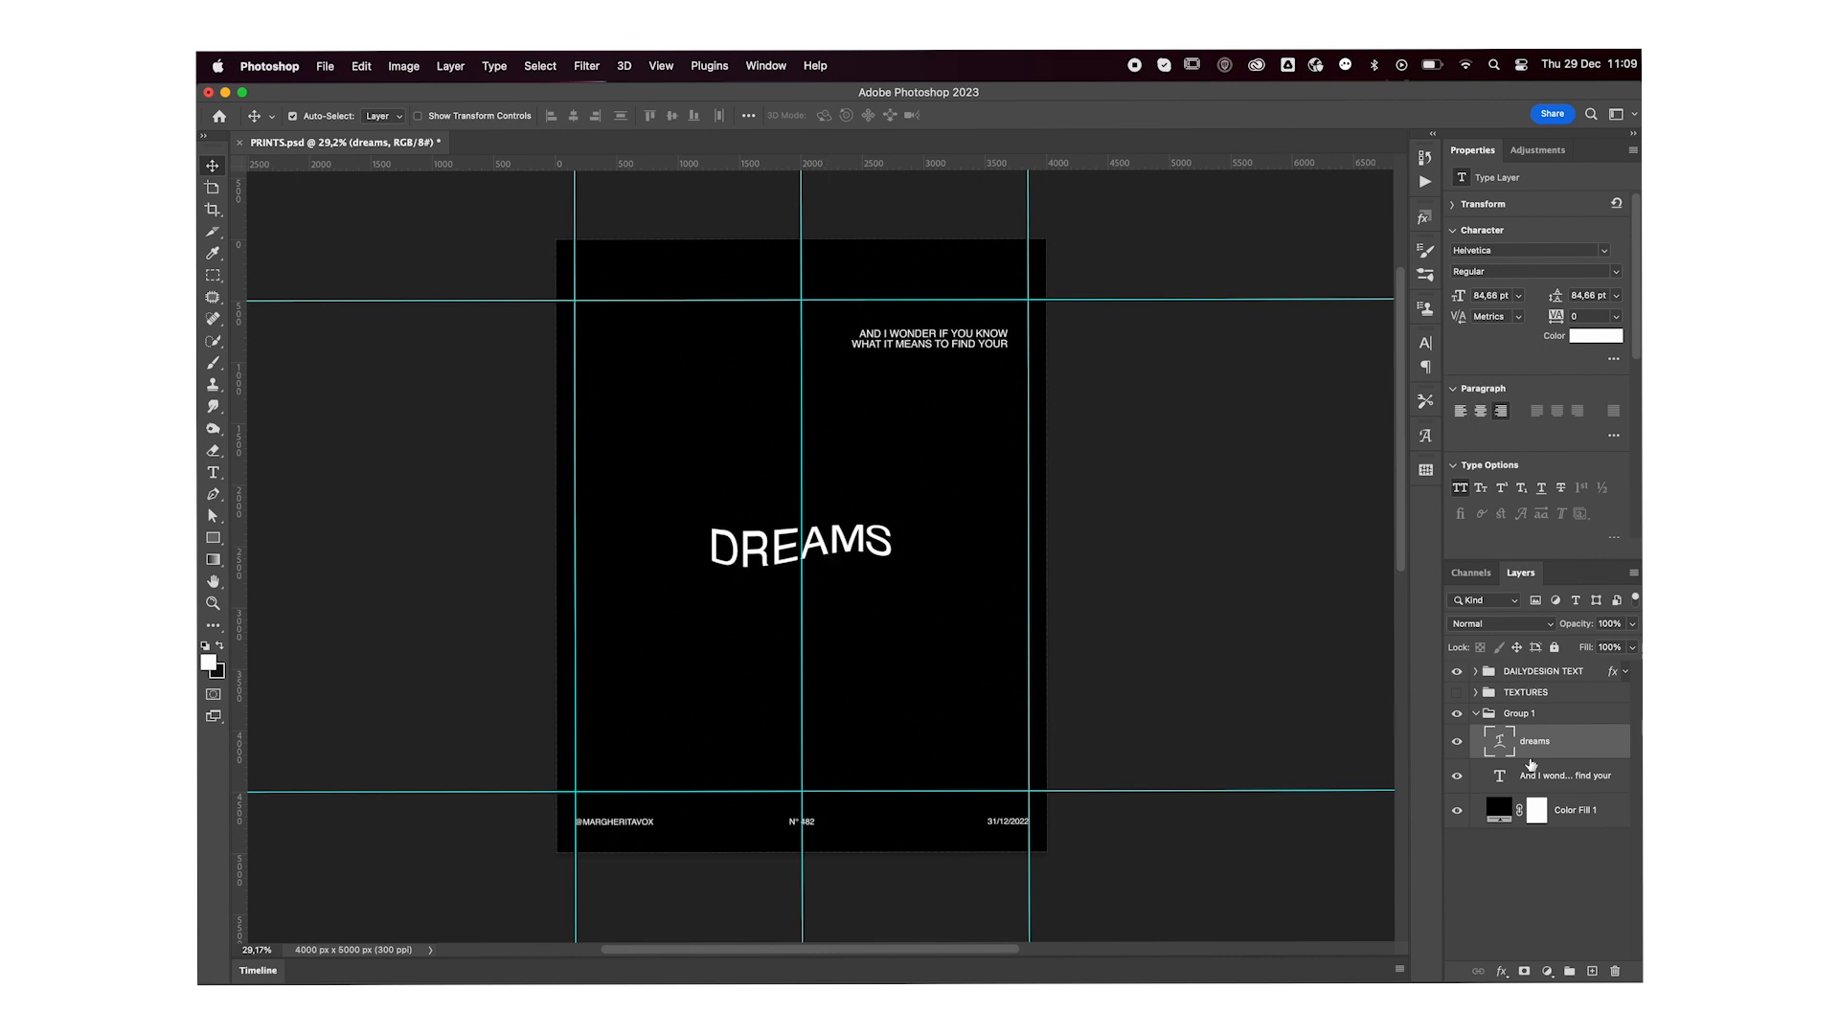
Step: Duplicate the DREAMS text layer and apply a Gaussian Blur with a 7.0 px radius to the lower one as a smart object
{"action": "key", "text": "super+j"}
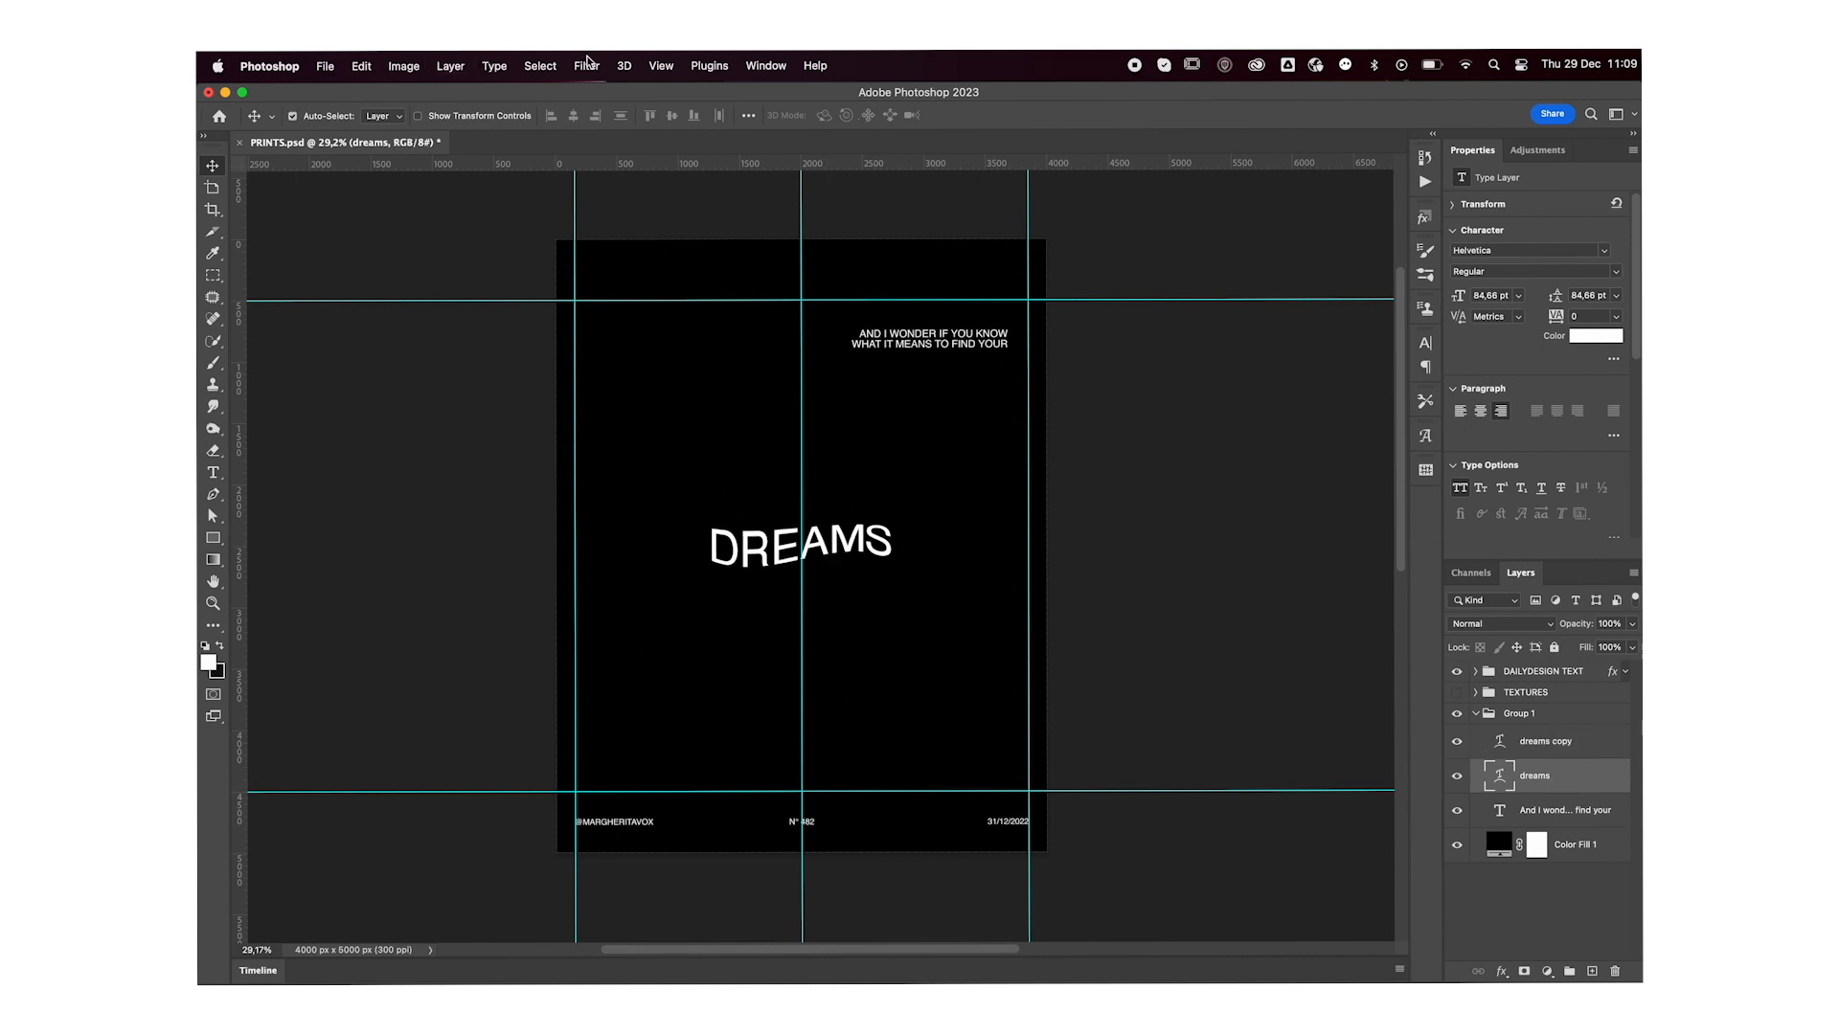
{"action": "left_click", "coordinate": [584, 65]}
{"action": "mouse_move", "coordinate": [690, 288]}
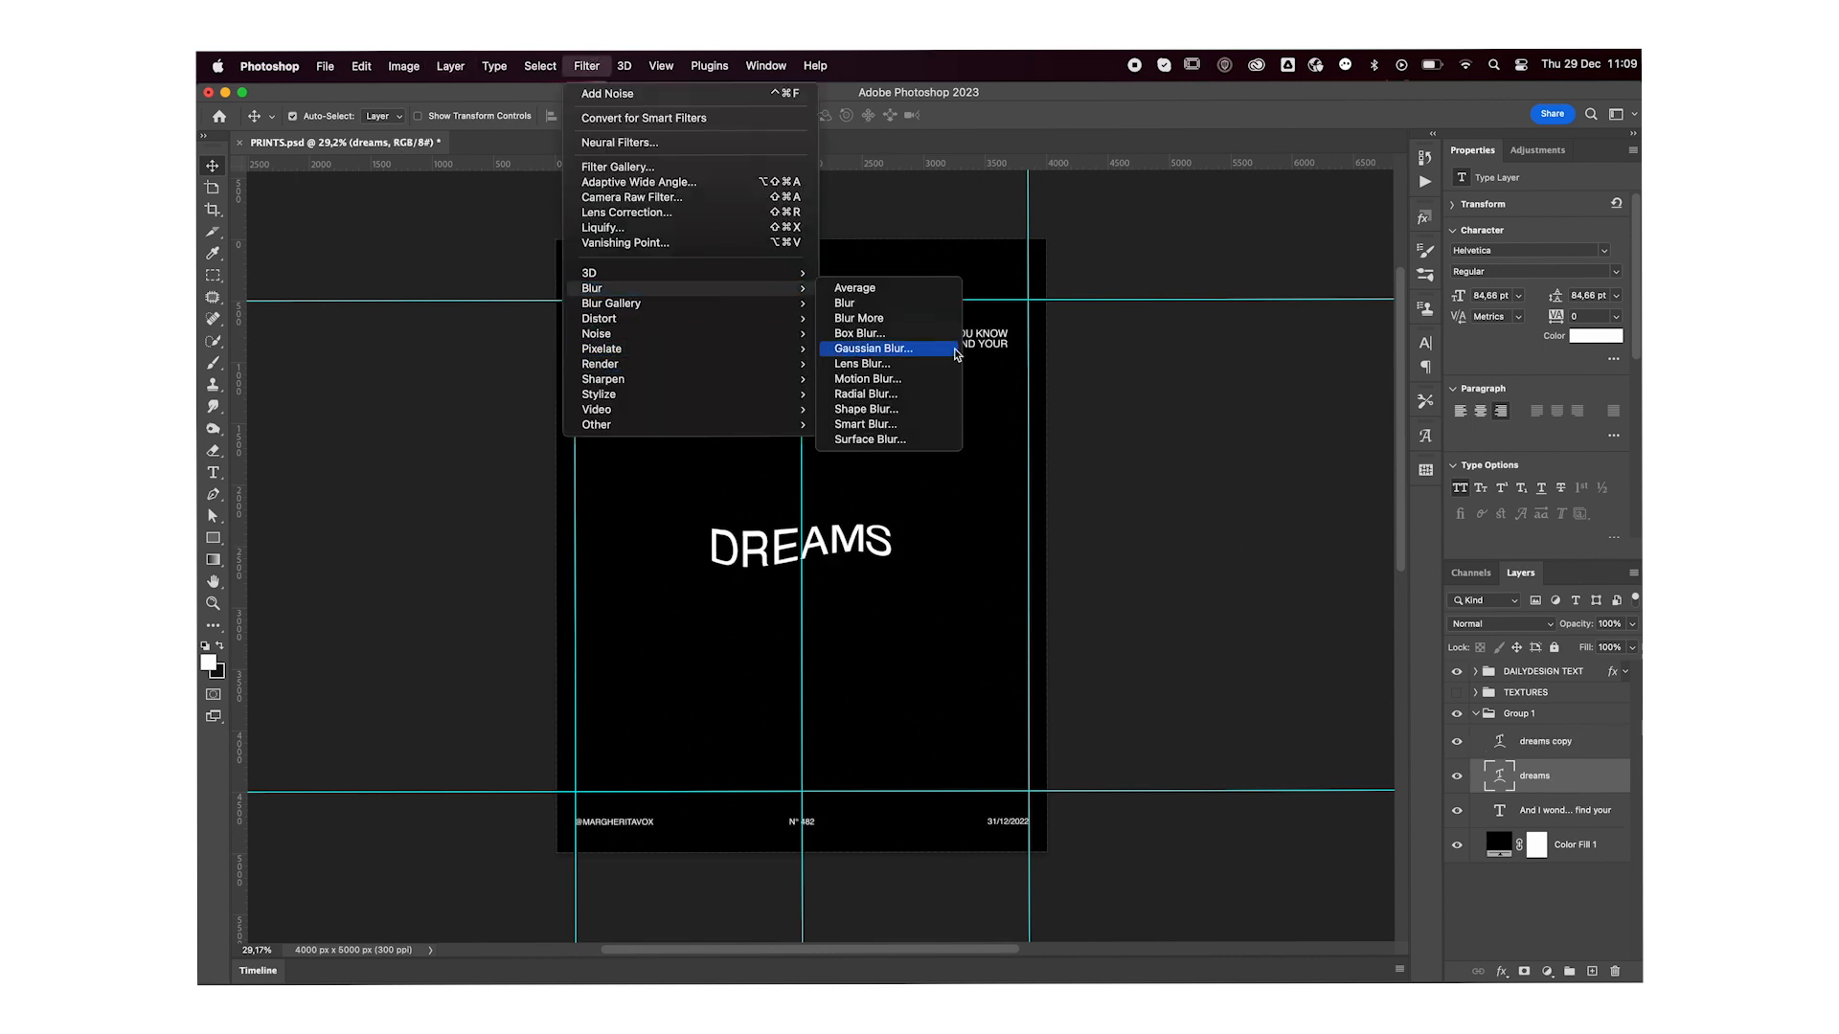
{"action": "left_click", "coordinate": [955, 354]}
{"action": "key", "text": "Return"}
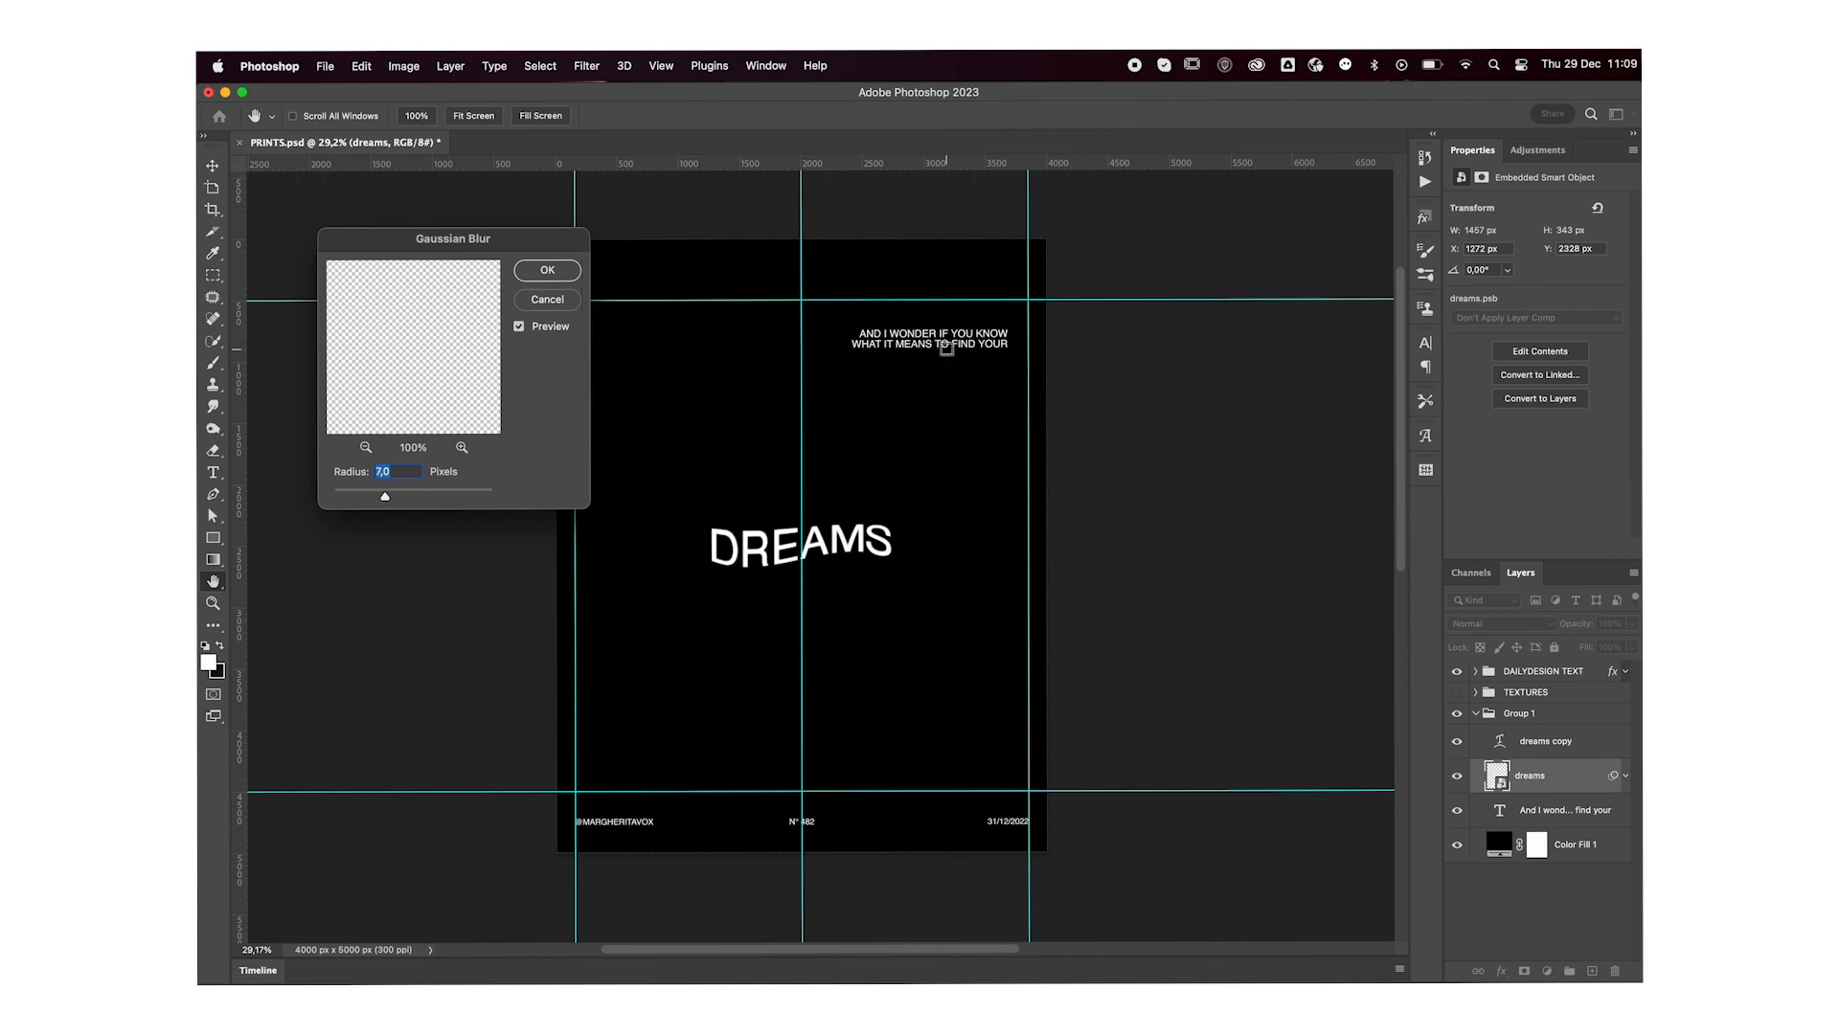
{"action": "key", "text": "Return"}
Step: Duplicate the blurred dreams layer and rasterize the lower of the two
{"action": "left_click", "coordinate": [1630, 778]}
{"action": "key", "text": "super+j"}
{"action": "left_click", "coordinate": [1540, 811]}
{"action": "key", "text": "b"}
{"action": "left_click", "coordinate": [870, 554]}
{"action": "key", "text": "Return"}
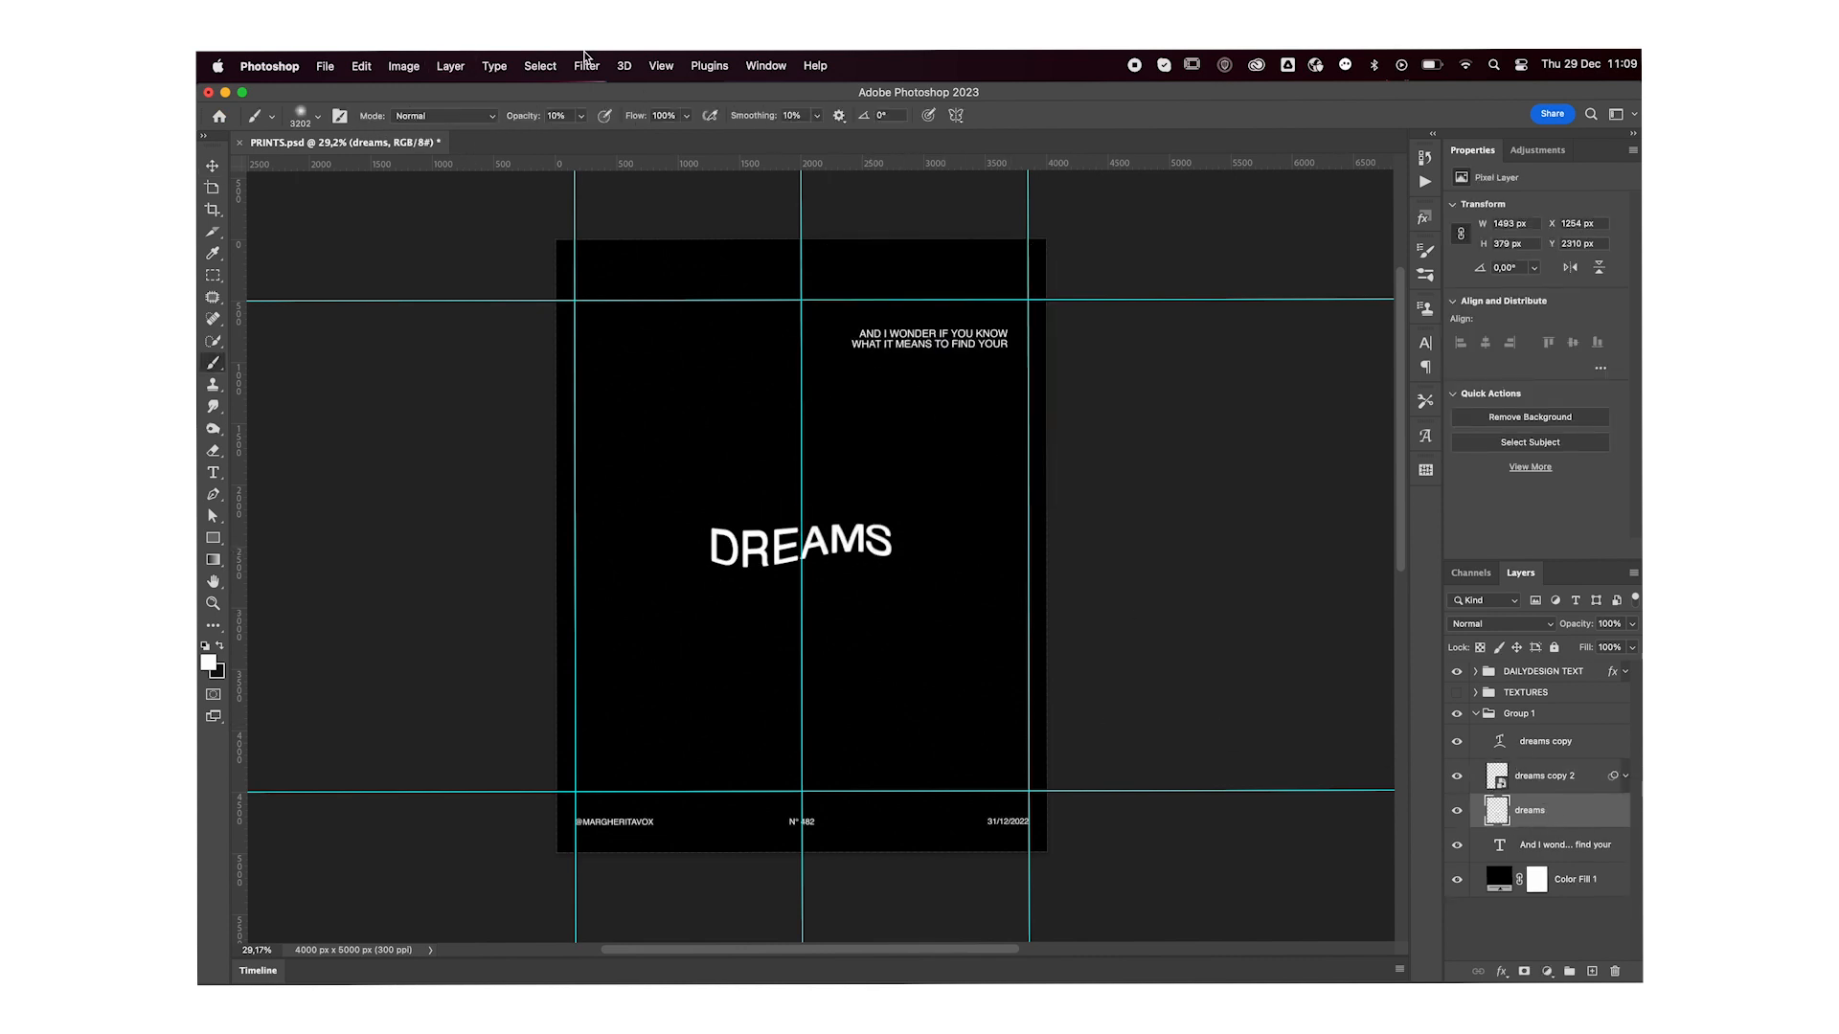
Step: Smudge the rasterized dreams layer slightly outward around the letters, using the Smudge tool at 60% strength
{"action": "key", "text": "r"}
{"action": "mouse_move", "coordinate": [726, 584]}
{"action": "left_mouse_down"}
{"action": "mouse_move", "coordinate": [731, 548]}
{"action": "mouse_move", "coordinate": [722, 562]}
{"action": "mouse_move", "coordinate": [764, 575]}
{"action": "mouse_move", "coordinate": [750, 545]}
{"action": "mouse_move", "coordinate": [851, 524]}
{"action": "mouse_move", "coordinate": [843, 510]}
{"action": "mouse_move", "coordinate": [890, 508]}
{"action": "mouse_move", "coordinate": [890, 535]}
{"action": "left_mouse_up"}
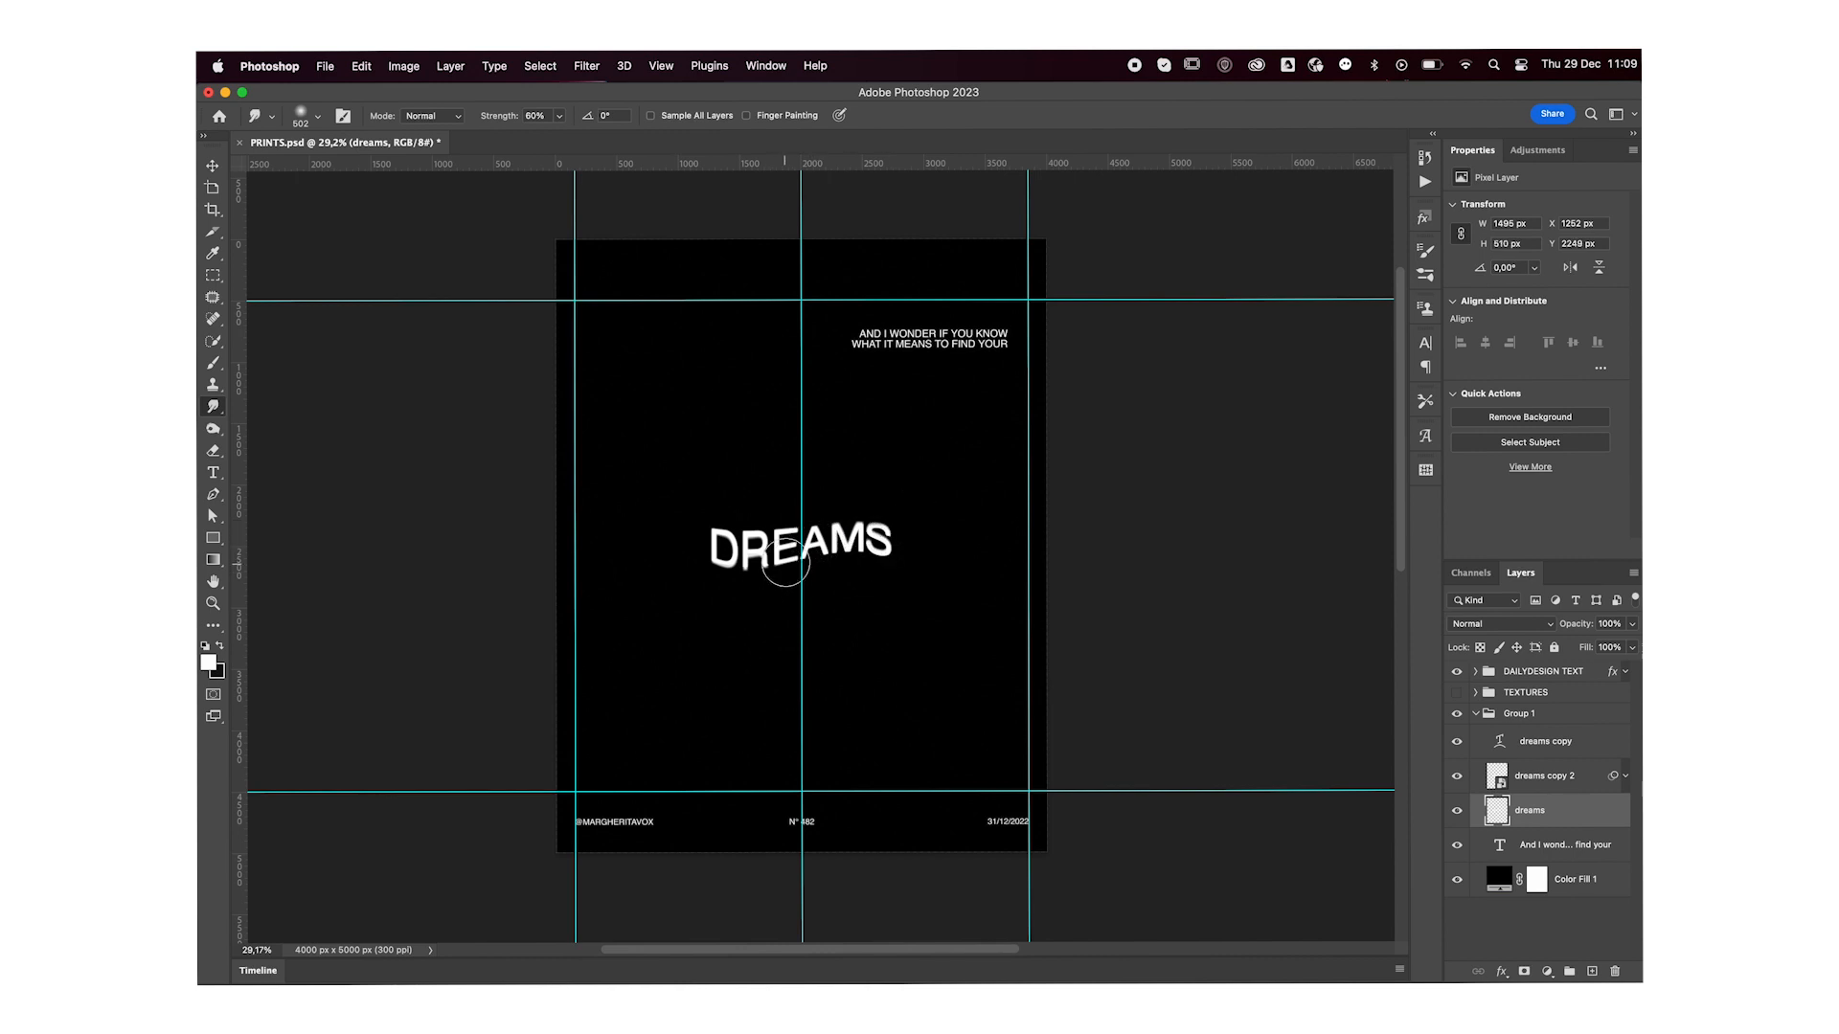
{"action": "left_click_drag", "start_coordinate": [753, 568], "coordinate": [752, 560]}
{"action": "left_click_drag", "start_coordinate": [832, 550], "coordinate": [833, 508]}
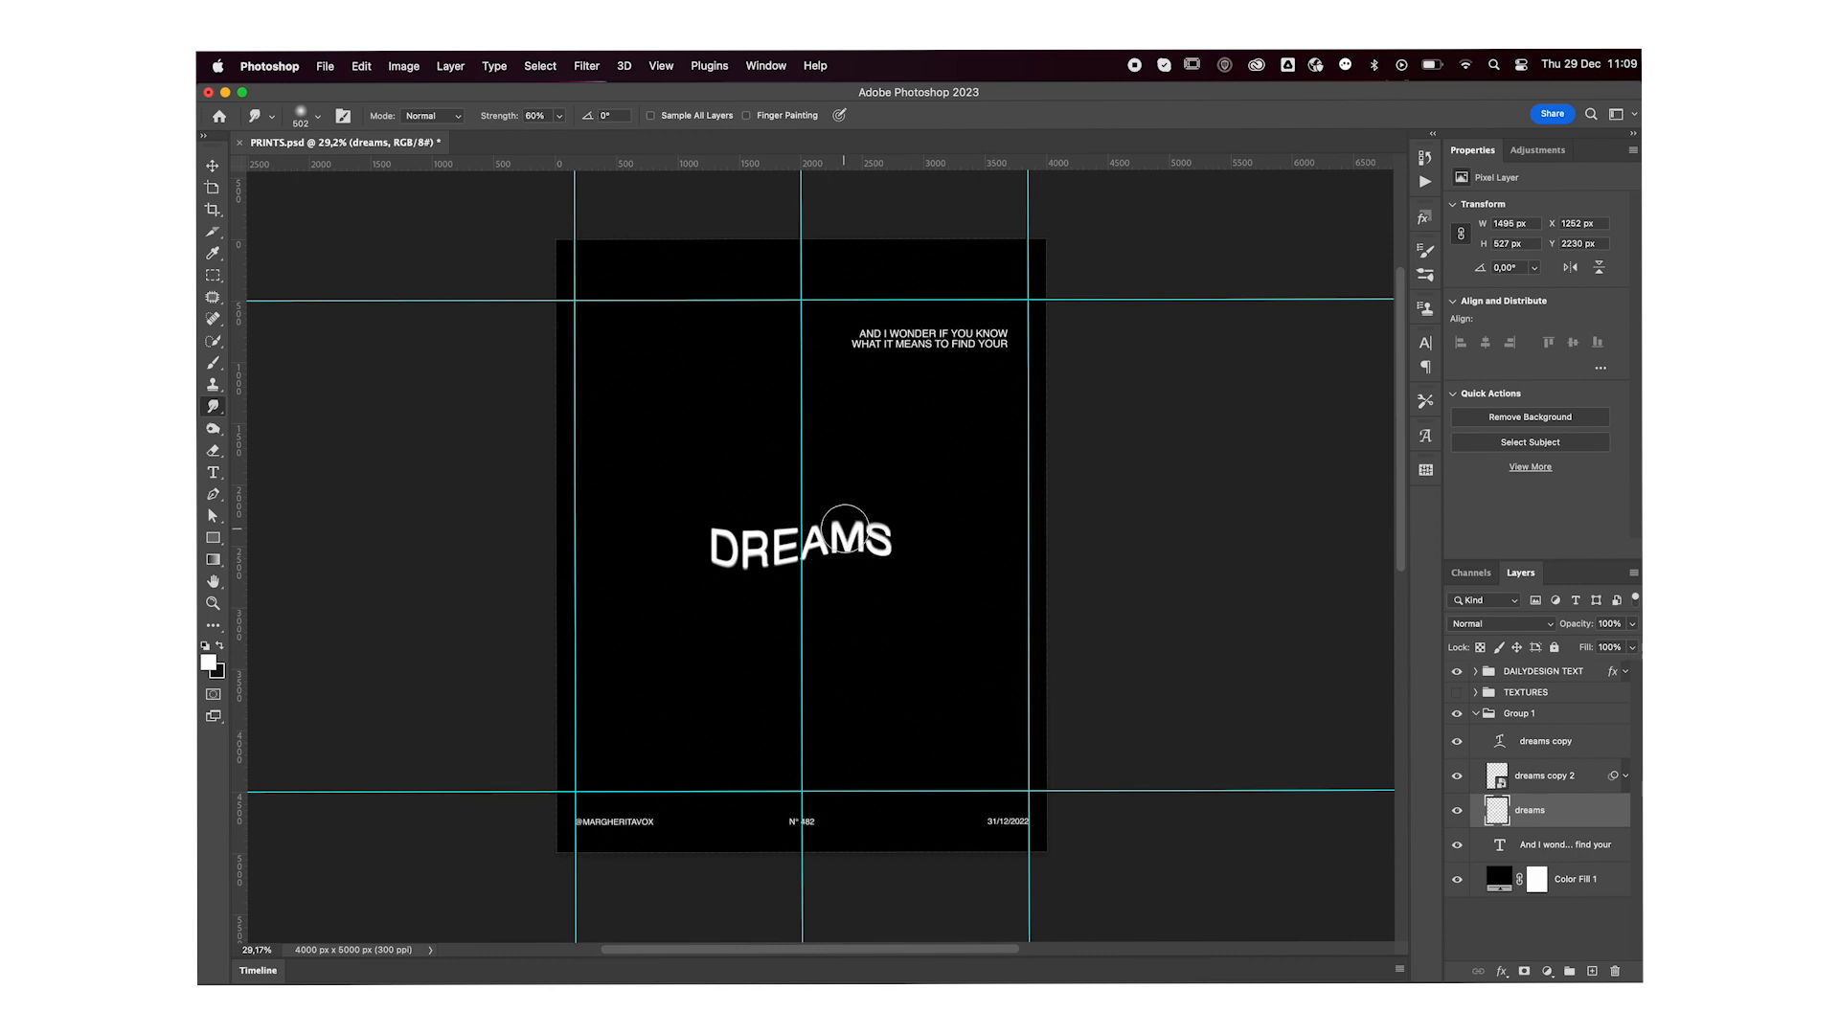
Step: Smudge the lower layer of a new duplicate pair further out from the letters and duplicate that result as well
{"action": "key", "text": "super+j"}
{"action": "left_click", "coordinate": [1561, 852]}
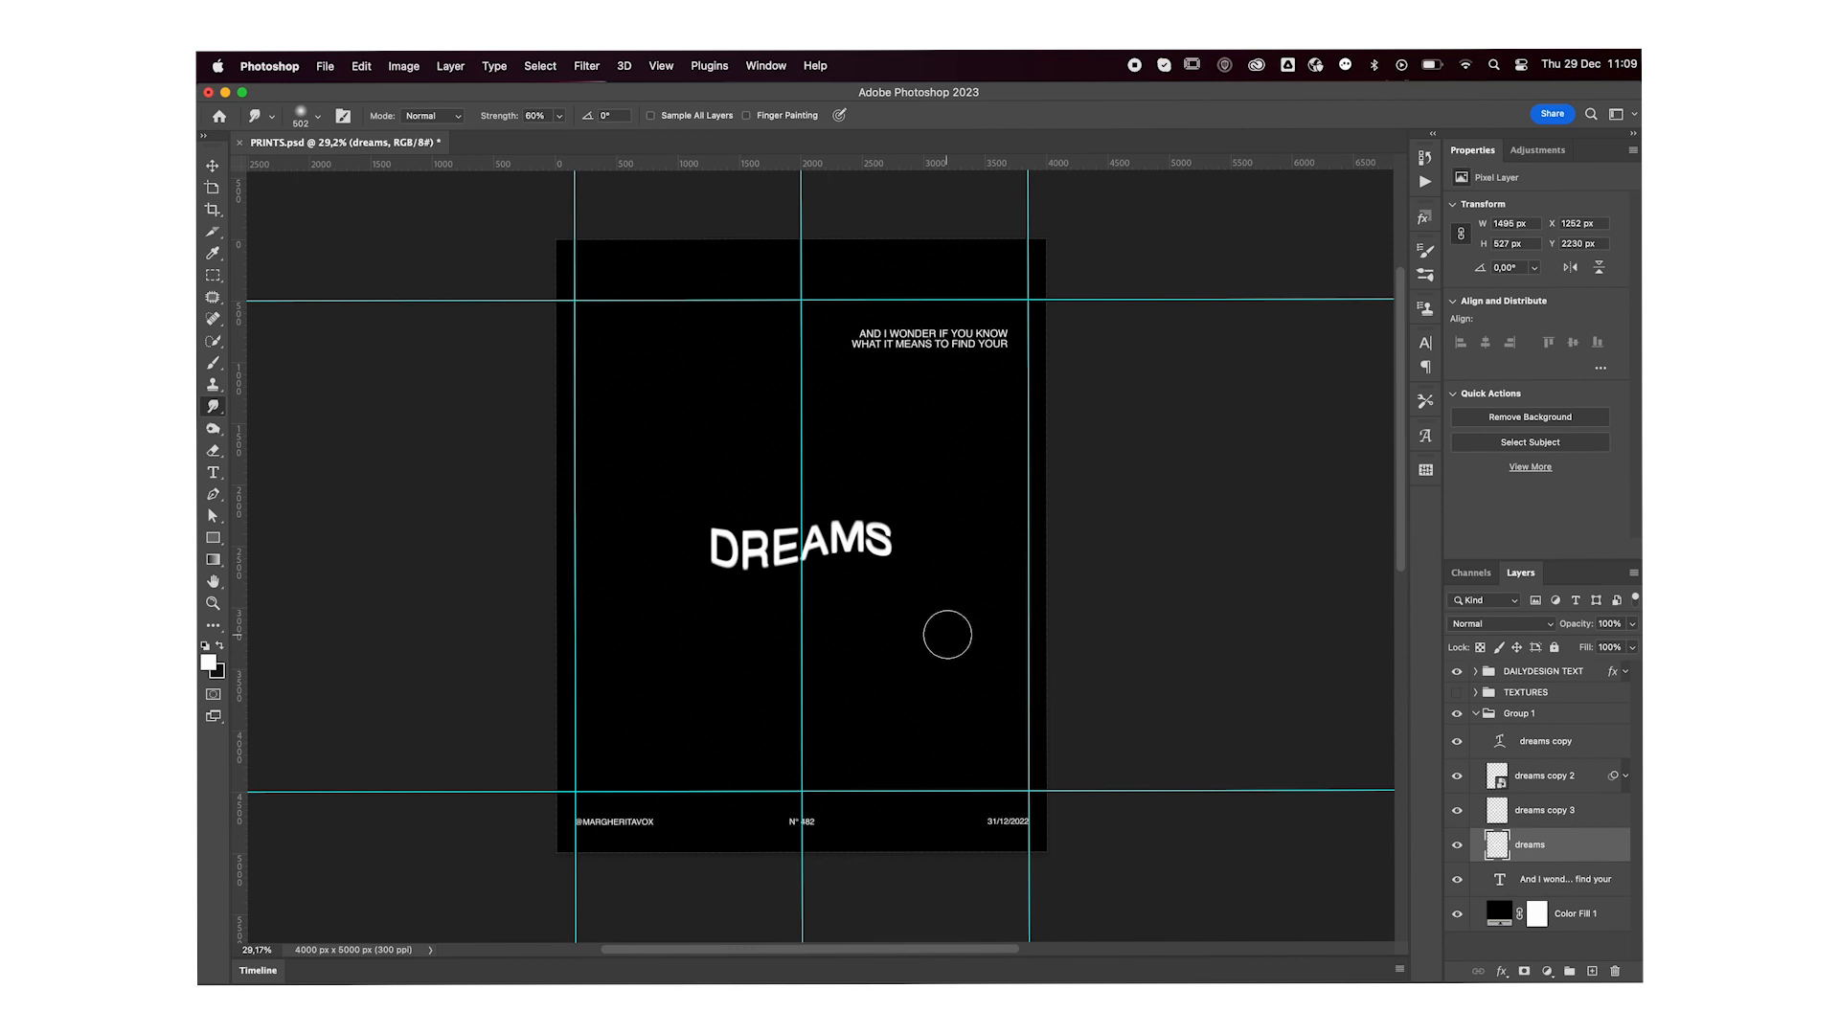
{"action": "mouse_move", "coordinate": [883, 531]}
{"action": "left_mouse_down"}
{"action": "mouse_move", "coordinate": [849, 526]}
{"action": "mouse_move", "coordinate": [784, 565]}
{"action": "mouse_move", "coordinate": [725, 555]}
{"action": "left_mouse_up"}
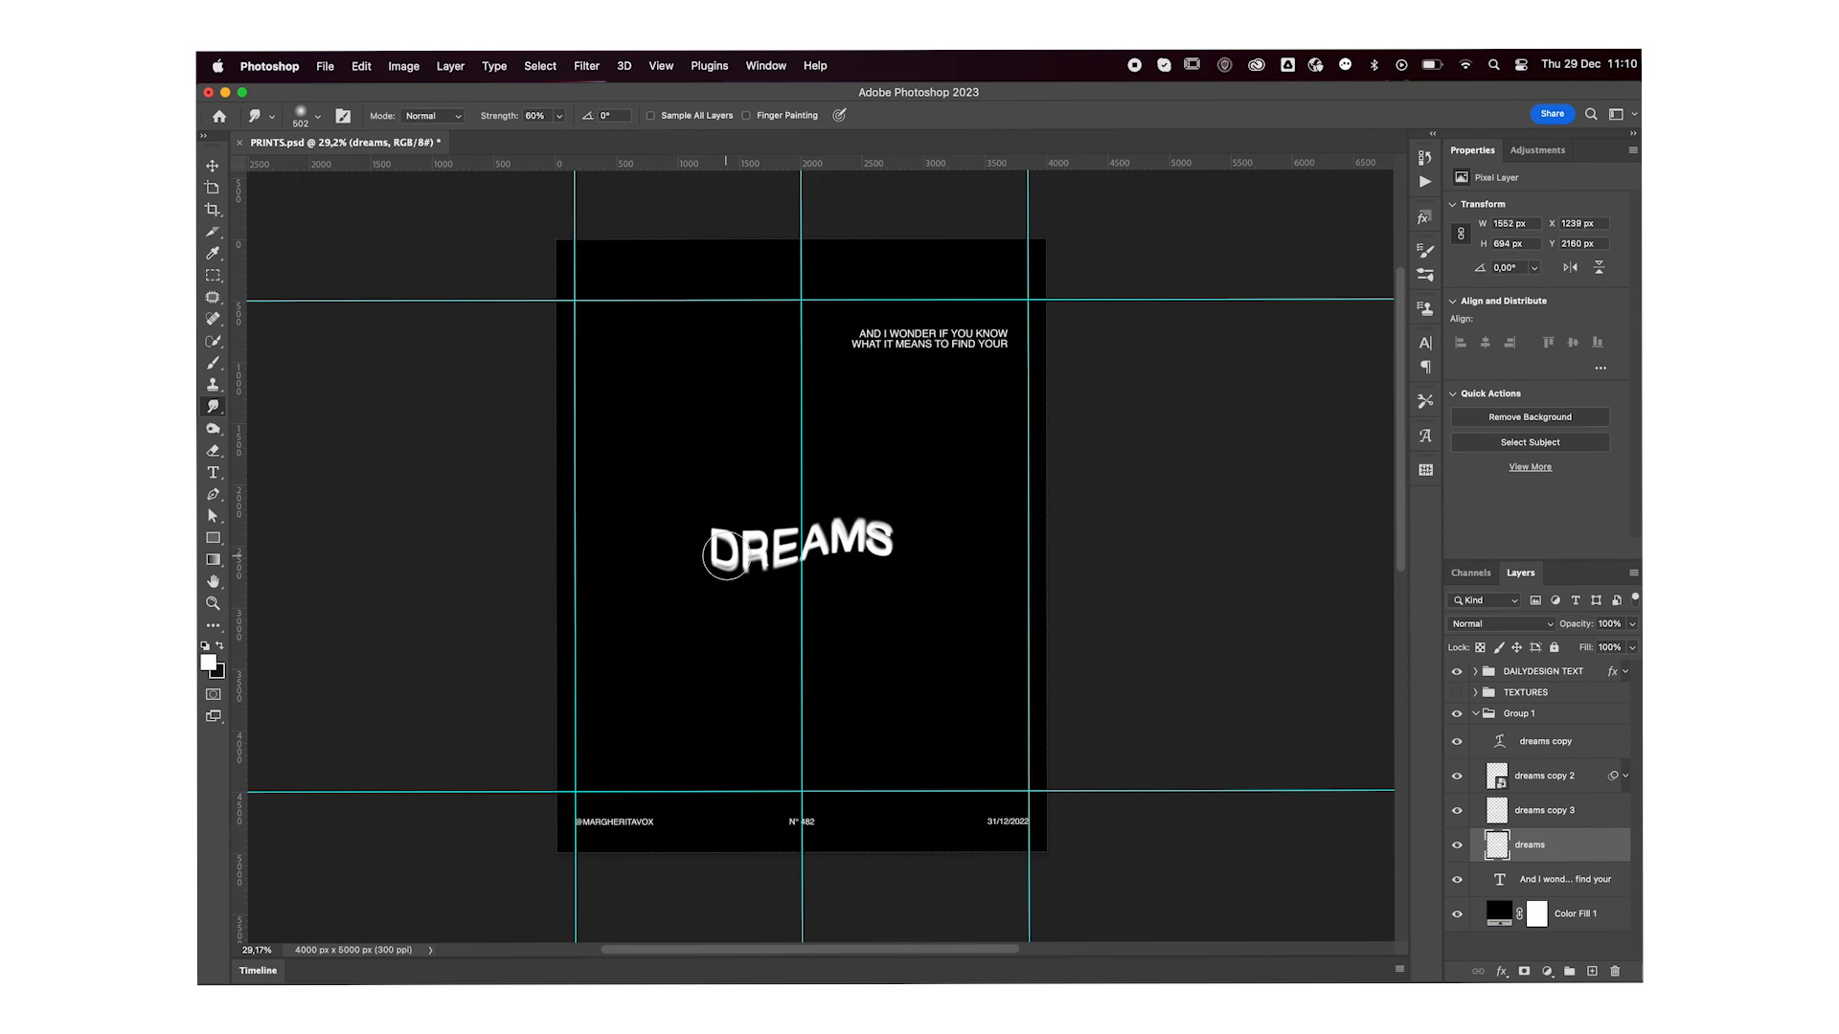
{"action": "key", "text": "super+j"}
{"action": "left_click", "coordinate": [1578, 887]}
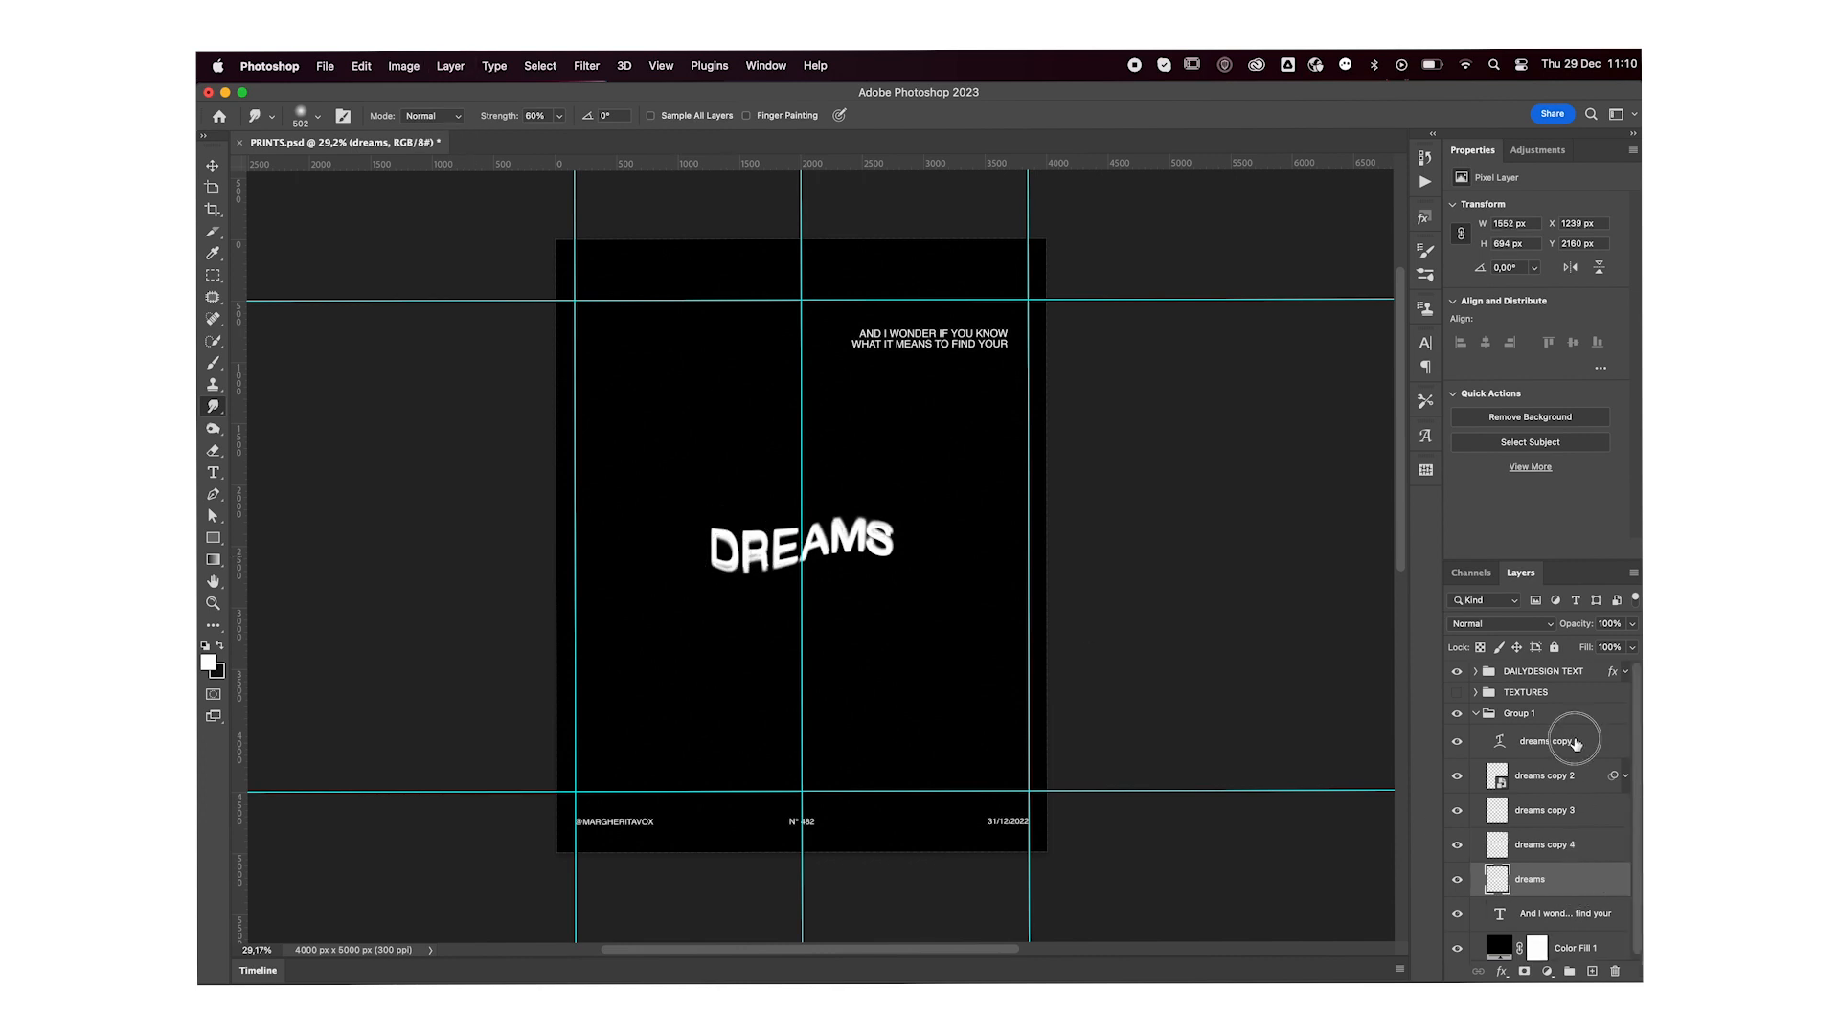
Step: Add a Gradient Map adjustment above the dreams copy text layer, using a multicolour gradient with Reverse enabled
{"action": "left_click", "coordinate": [1574, 743]}
{"action": "left_click", "coordinate": [1538, 150]}
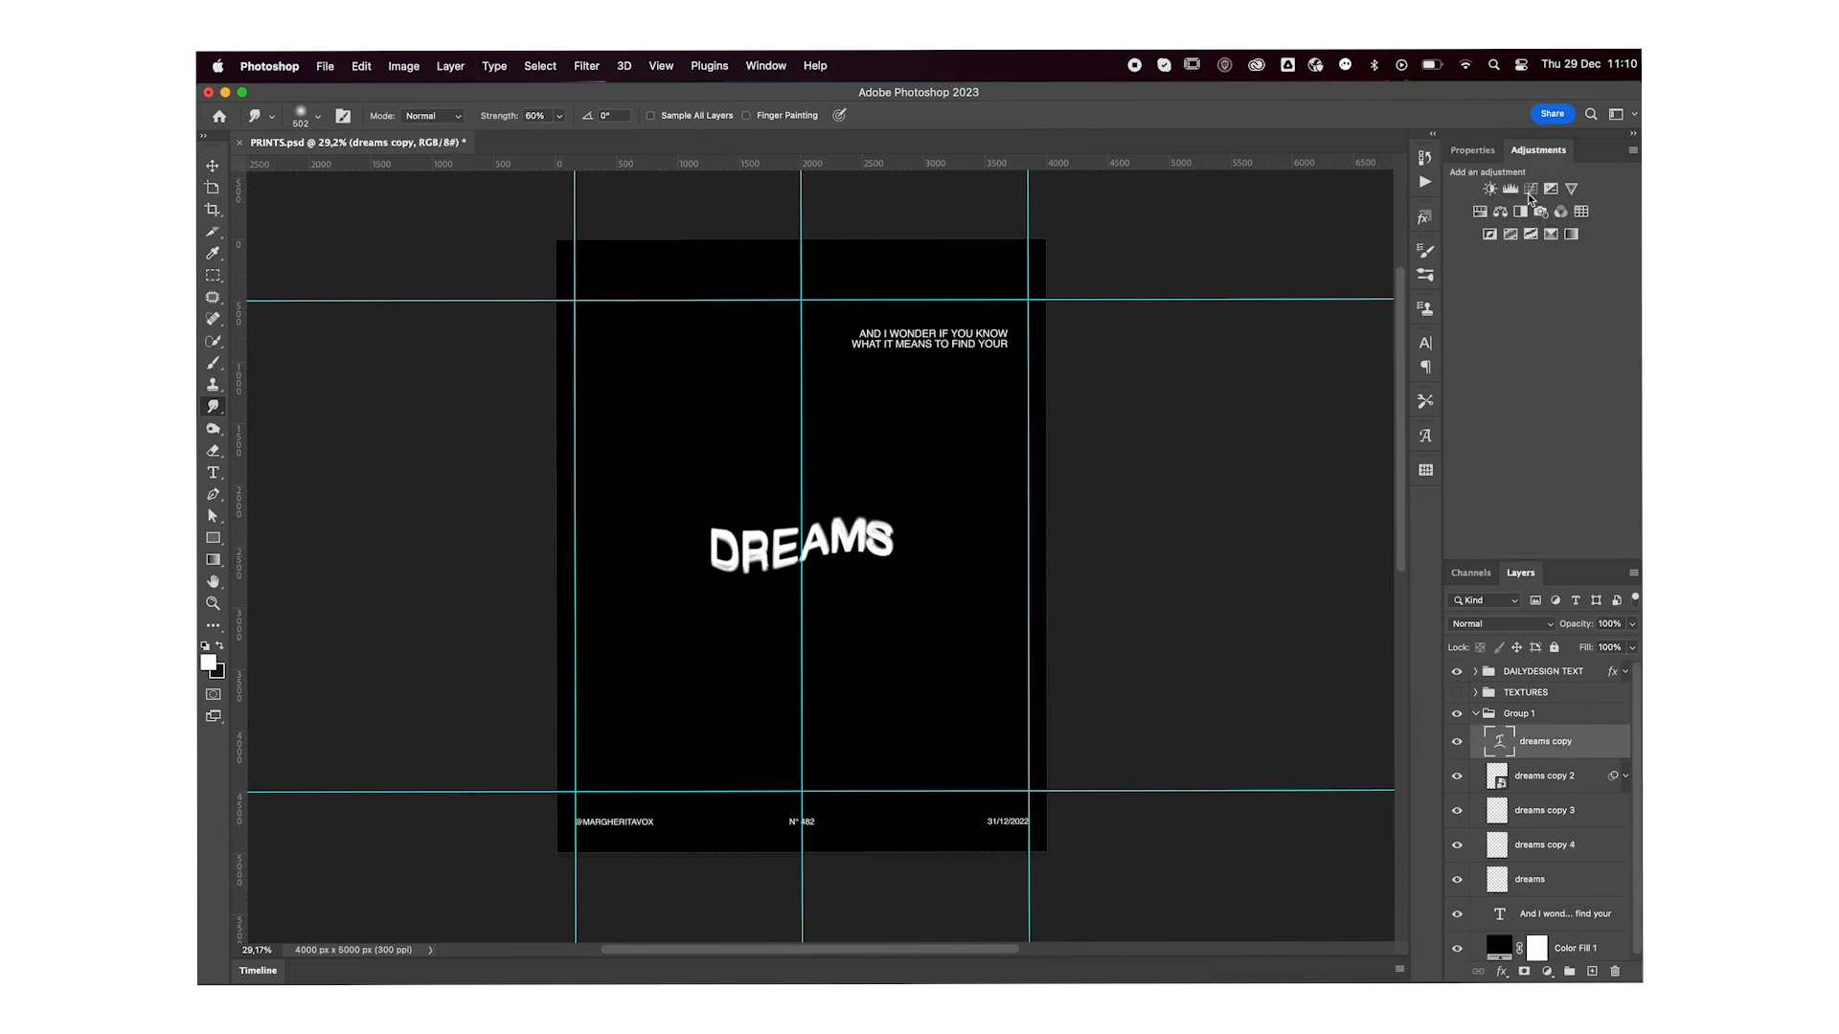
{"action": "left_click", "coordinate": [1573, 234]}
{"action": "left_click", "coordinate": [1515, 206]}
{"action": "left_click", "coordinate": [1101, 379]}
{"action": "left_click", "coordinate": [1522, 305]}
{"action": "left_click", "coordinate": [1454, 247]}
Step: Change the gradient map's dark end stop at location 100% to the near-black colour #0b0b0b
{"action": "left_click", "coordinate": [1511, 206]}
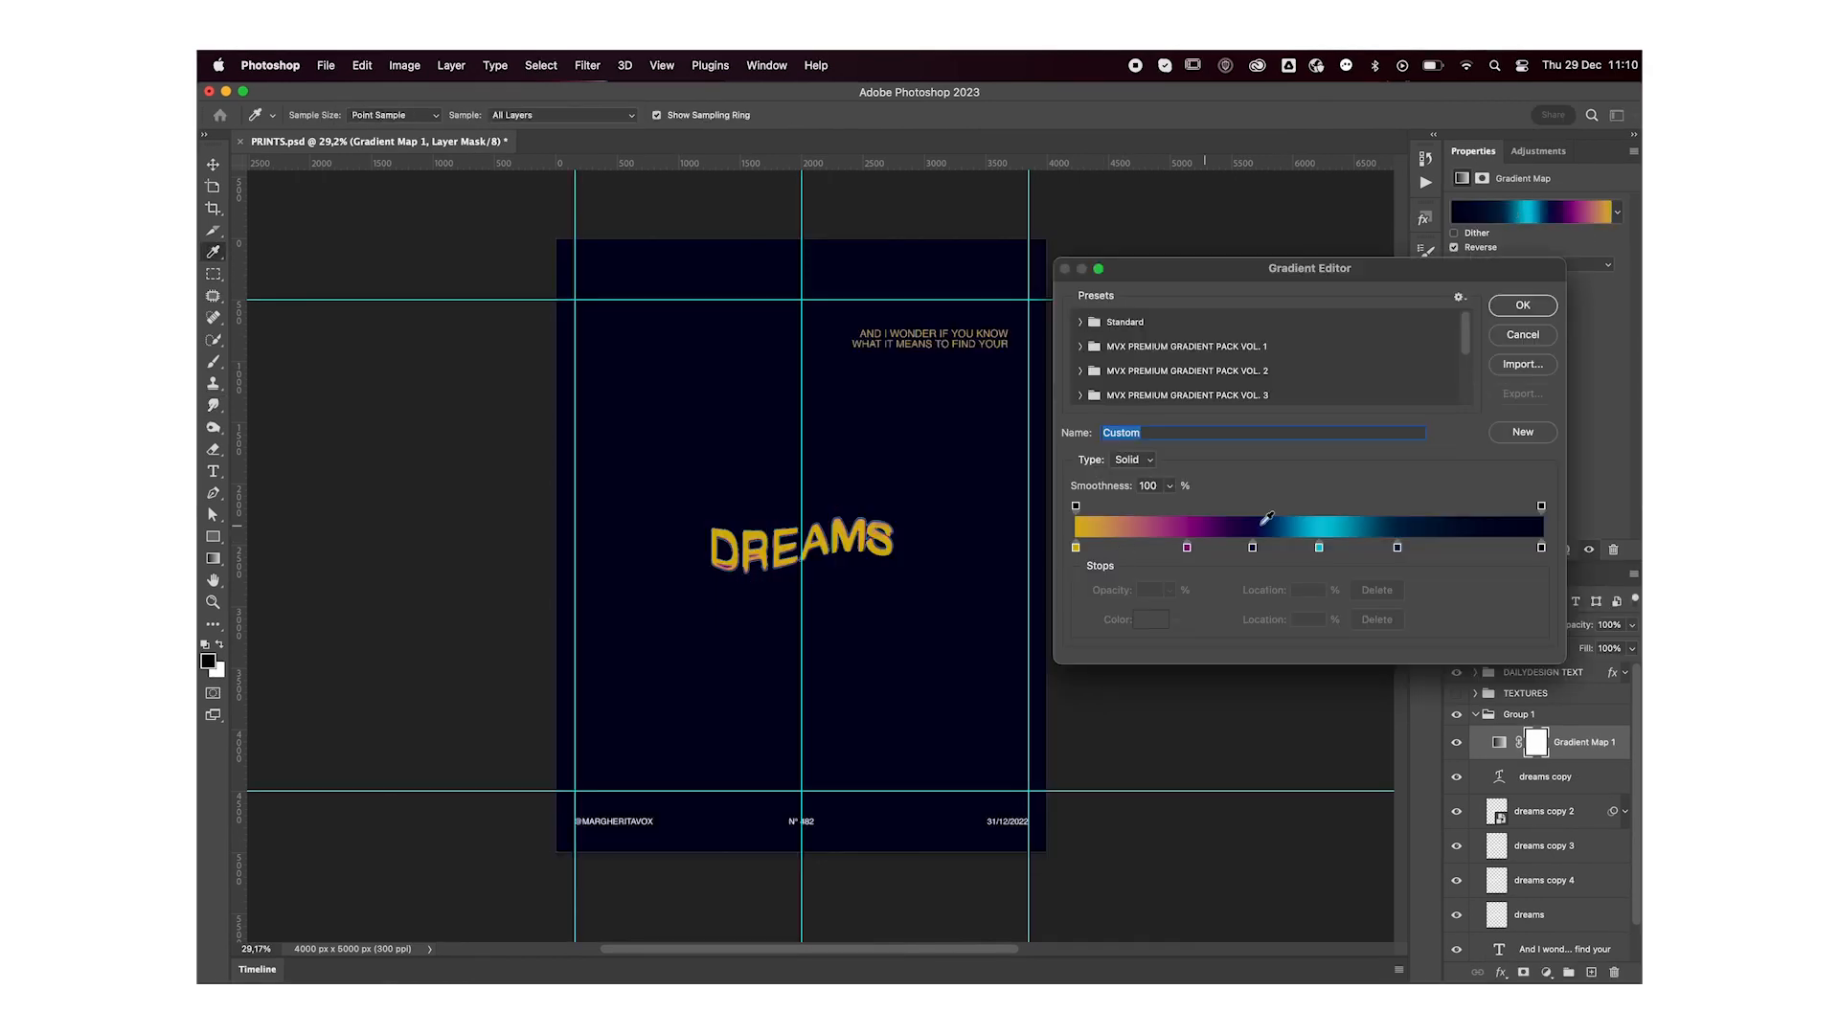
{"action": "left_click", "coordinate": [1540, 548]}
{"action": "left_click", "coordinate": [1150, 620]}
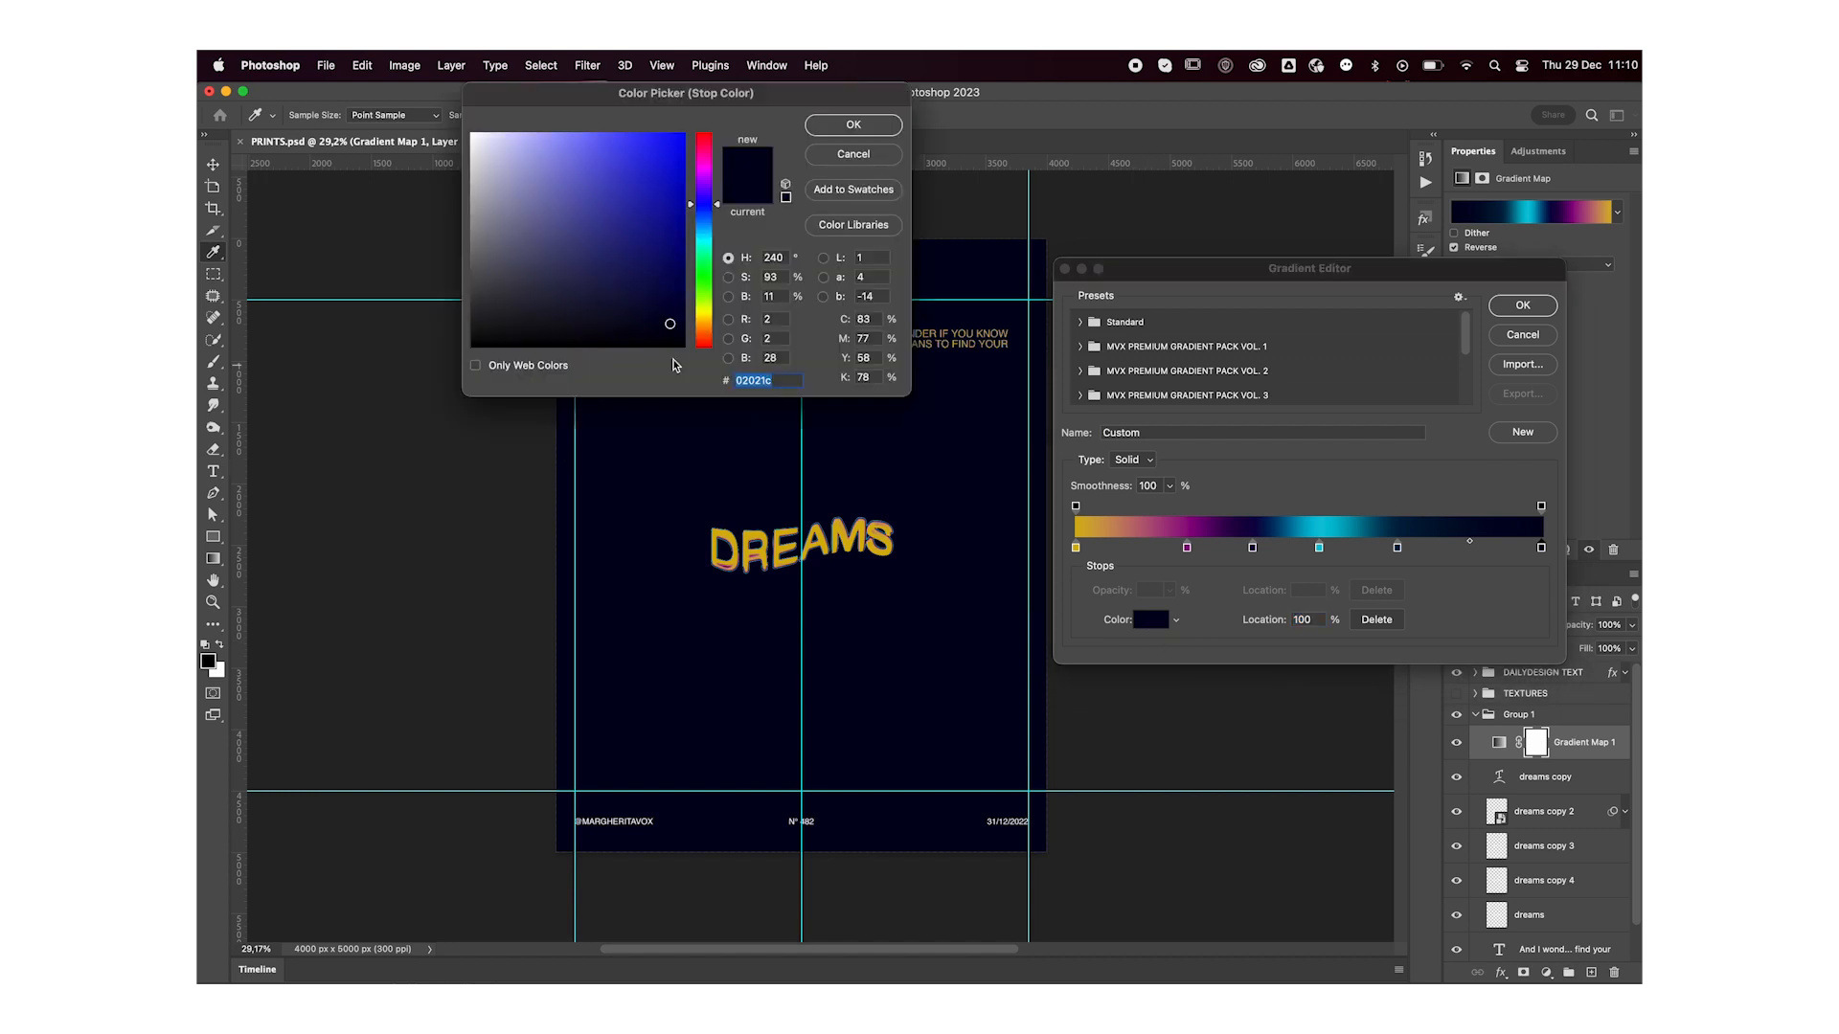
{"action": "left_click_drag", "start_coordinate": [485, 337], "coordinate": [466, 334]}
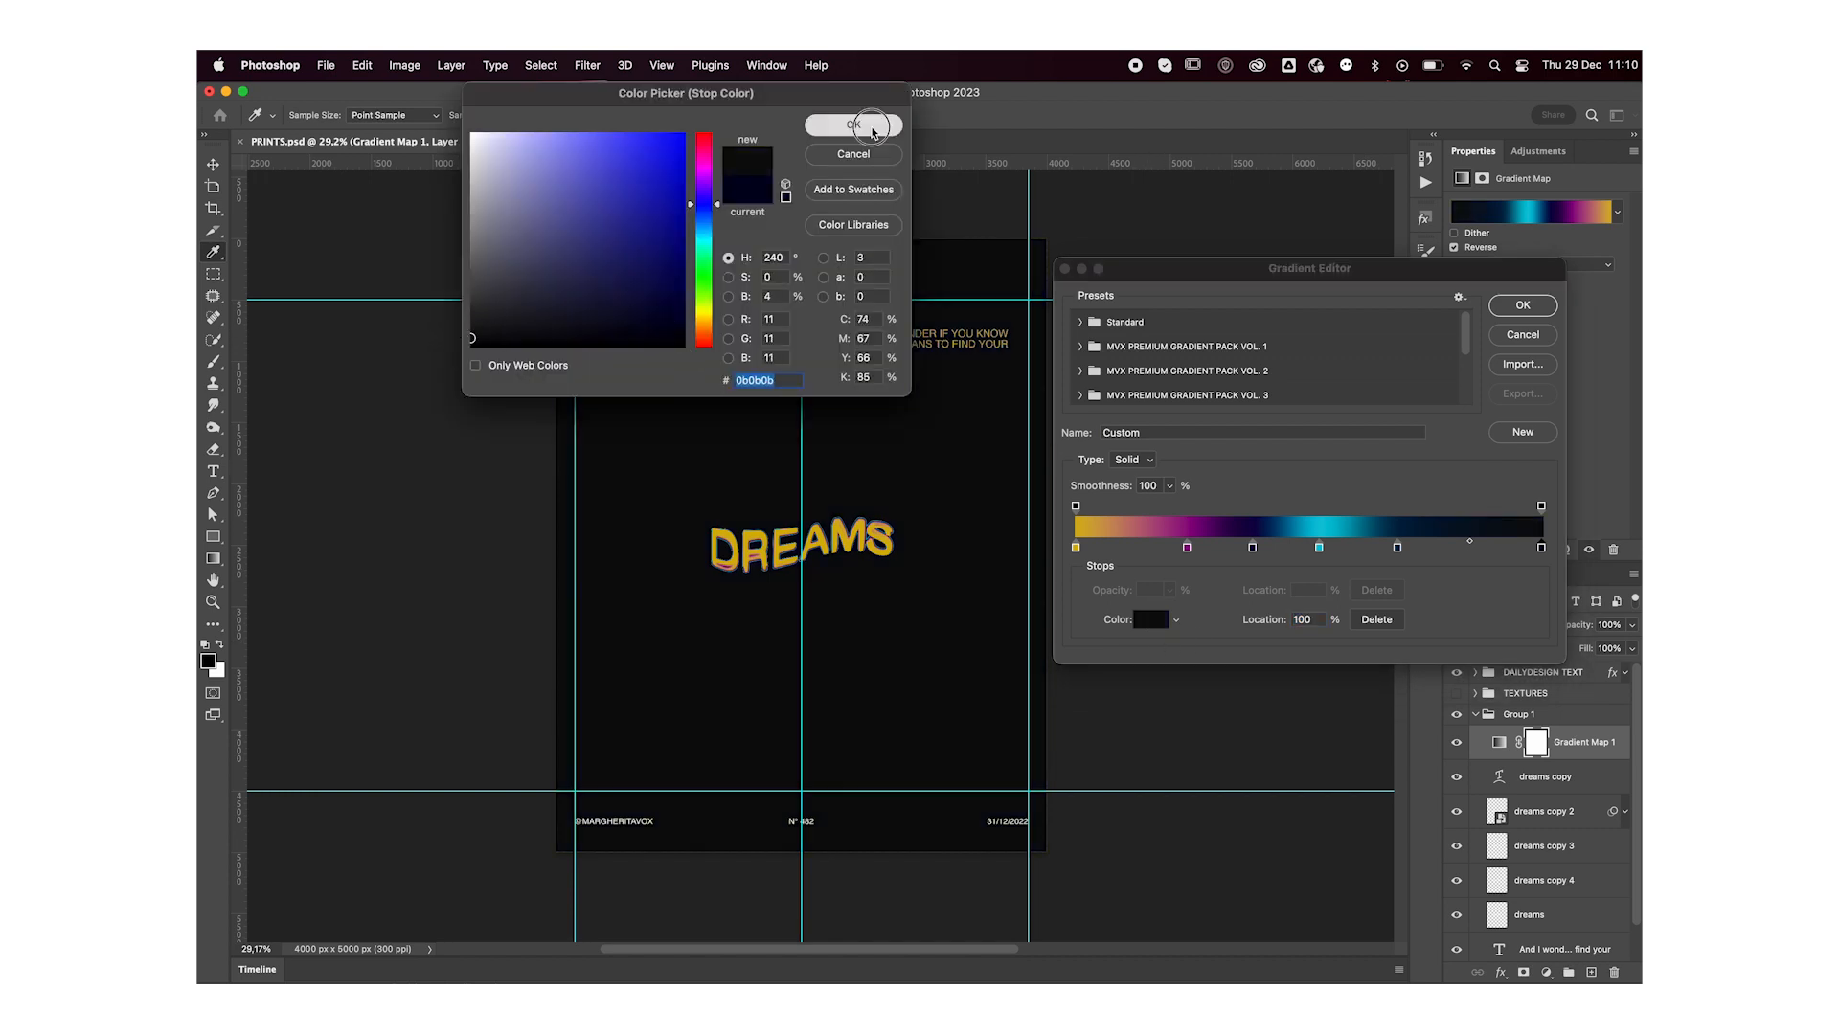
{"action": "left_click", "coordinate": [852, 124]}
Step: Change the gradient map's yellow end stop to white and apply the edited gradient
{"action": "left_click", "coordinate": [1093, 548]}
{"action": "left_click", "coordinate": [1075, 548]}
{"action": "left_click", "coordinate": [1150, 620]}
{"action": "left_click_drag", "start_coordinate": [488, 148], "coordinate": [440, 107]}
{"action": "left_click", "coordinate": [852, 124]}
{"action": "left_click", "coordinate": [1522, 306]}
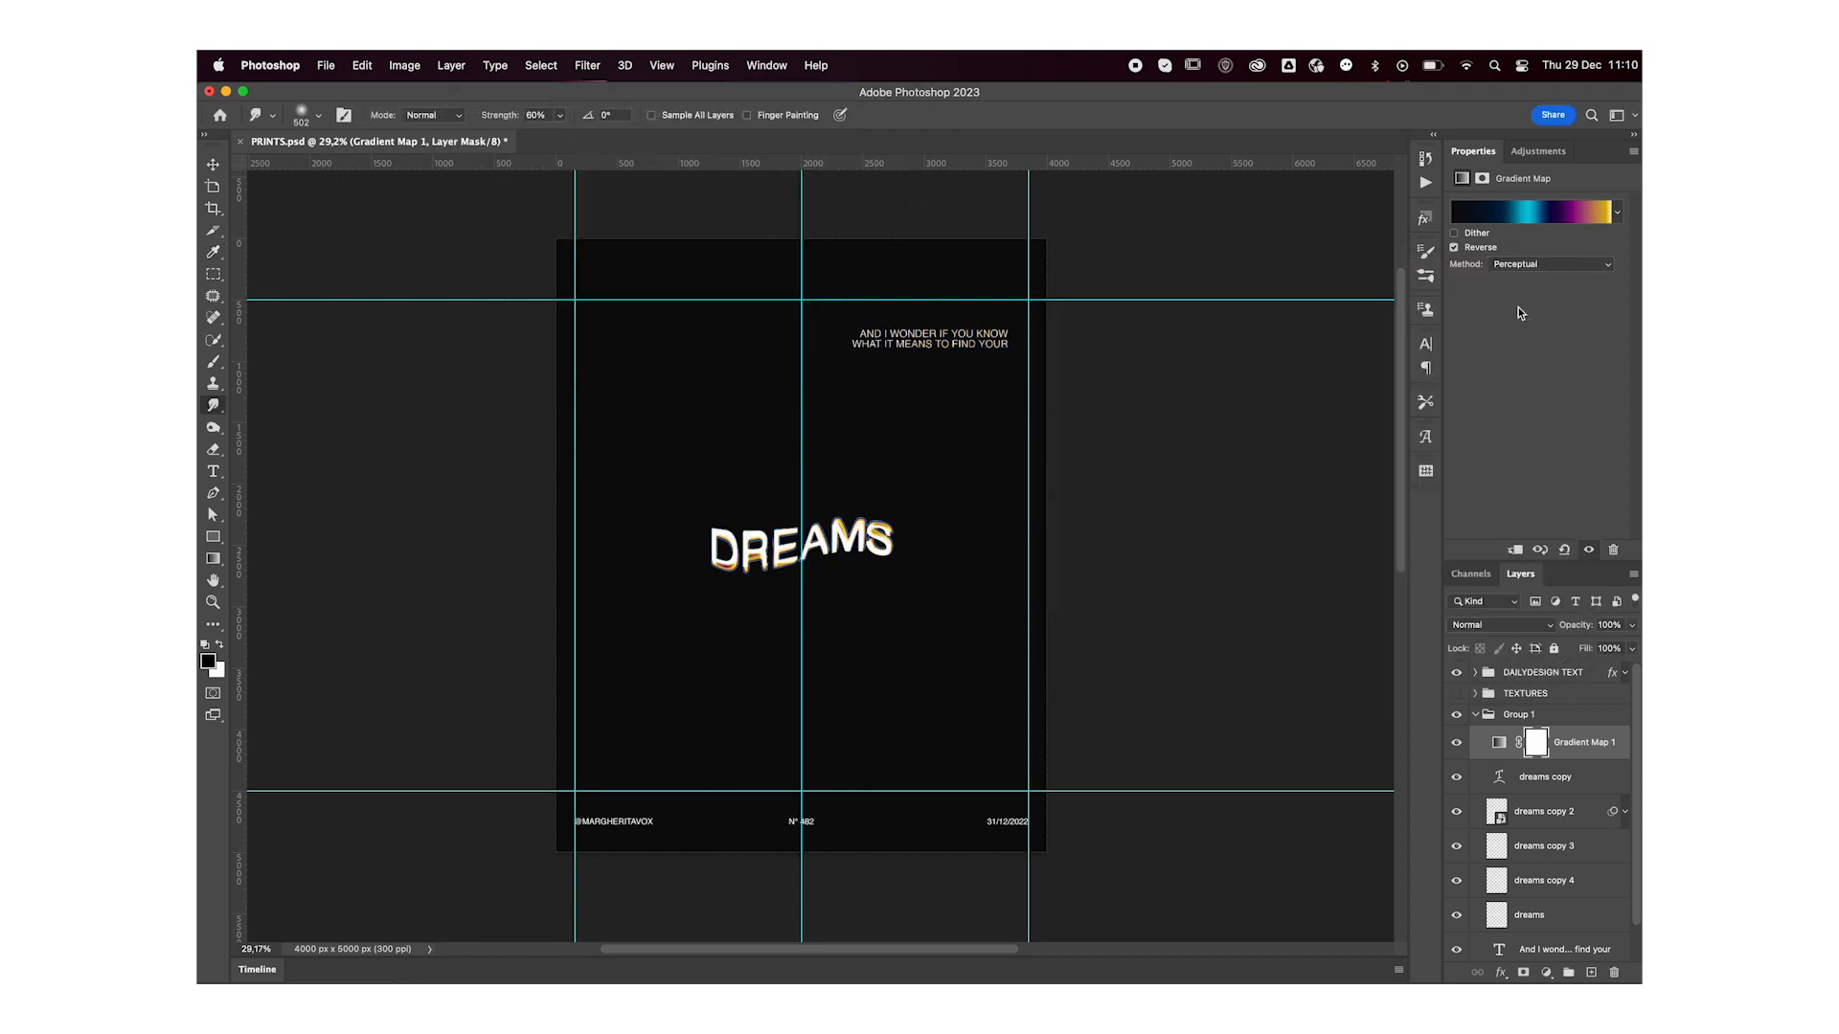
Step: Smudge the lowest dreams layer outward above and below the letters to bring out coloured edges
{"action": "left_click", "coordinate": [1544, 912]}
{"action": "key", "text": "x"}
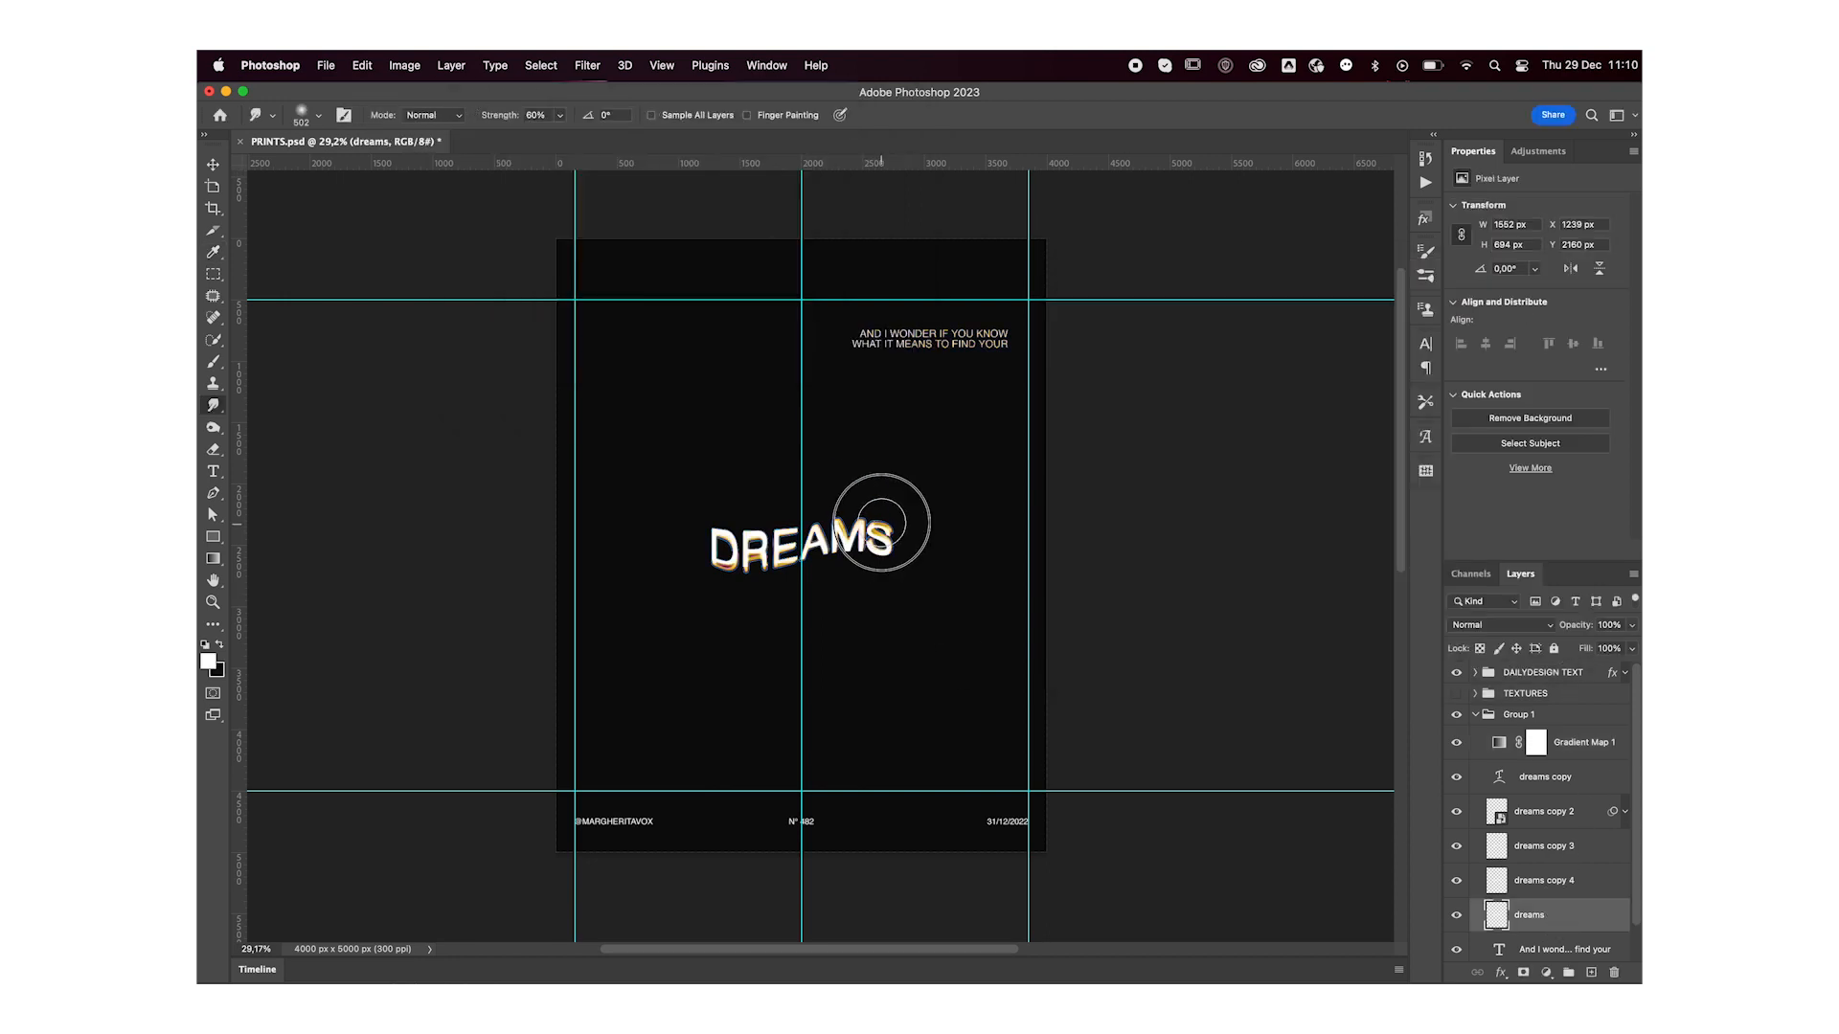
{"action": "left_click_drag", "start_coordinate": [888, 516], "coordinate": [725, 574]}
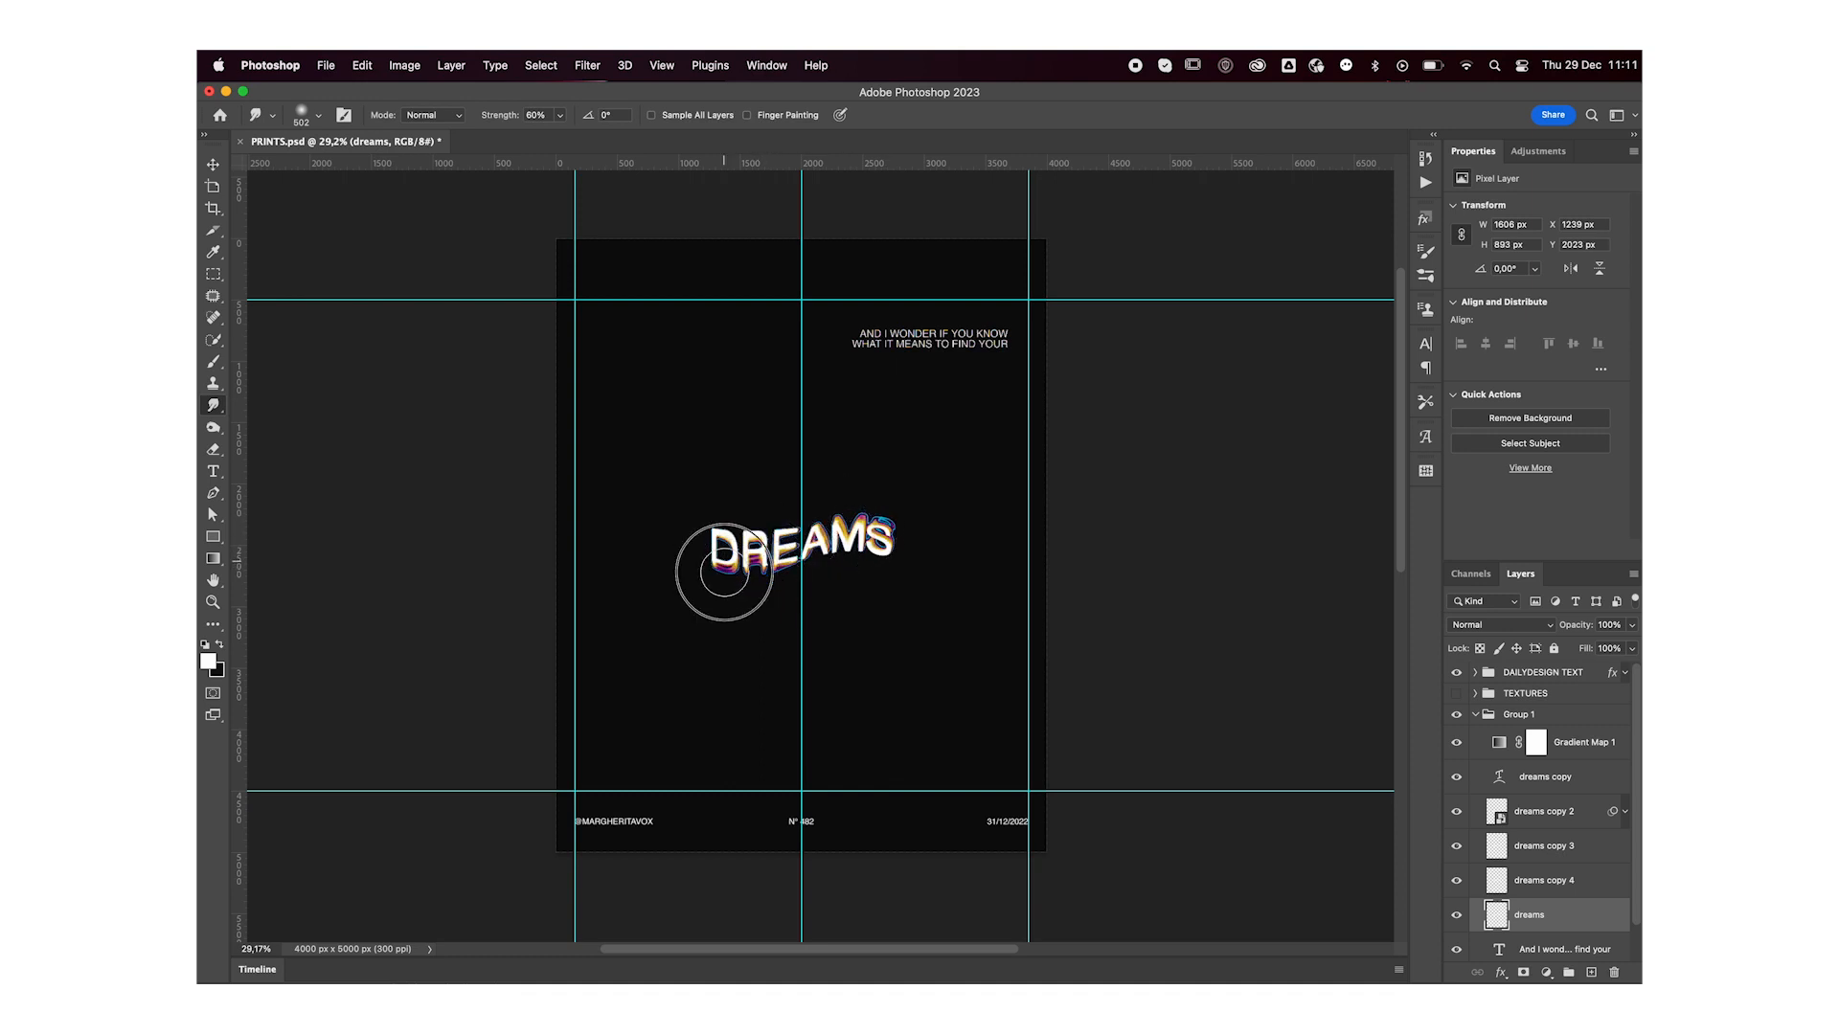
Step: Duplicate the lowest dreams layer and smudge the lower one far upward over the M and downward below the first letters
{"action": "key", "text": "super+j"}
{"action": "left_click", "coordinate": [1539, 950]}
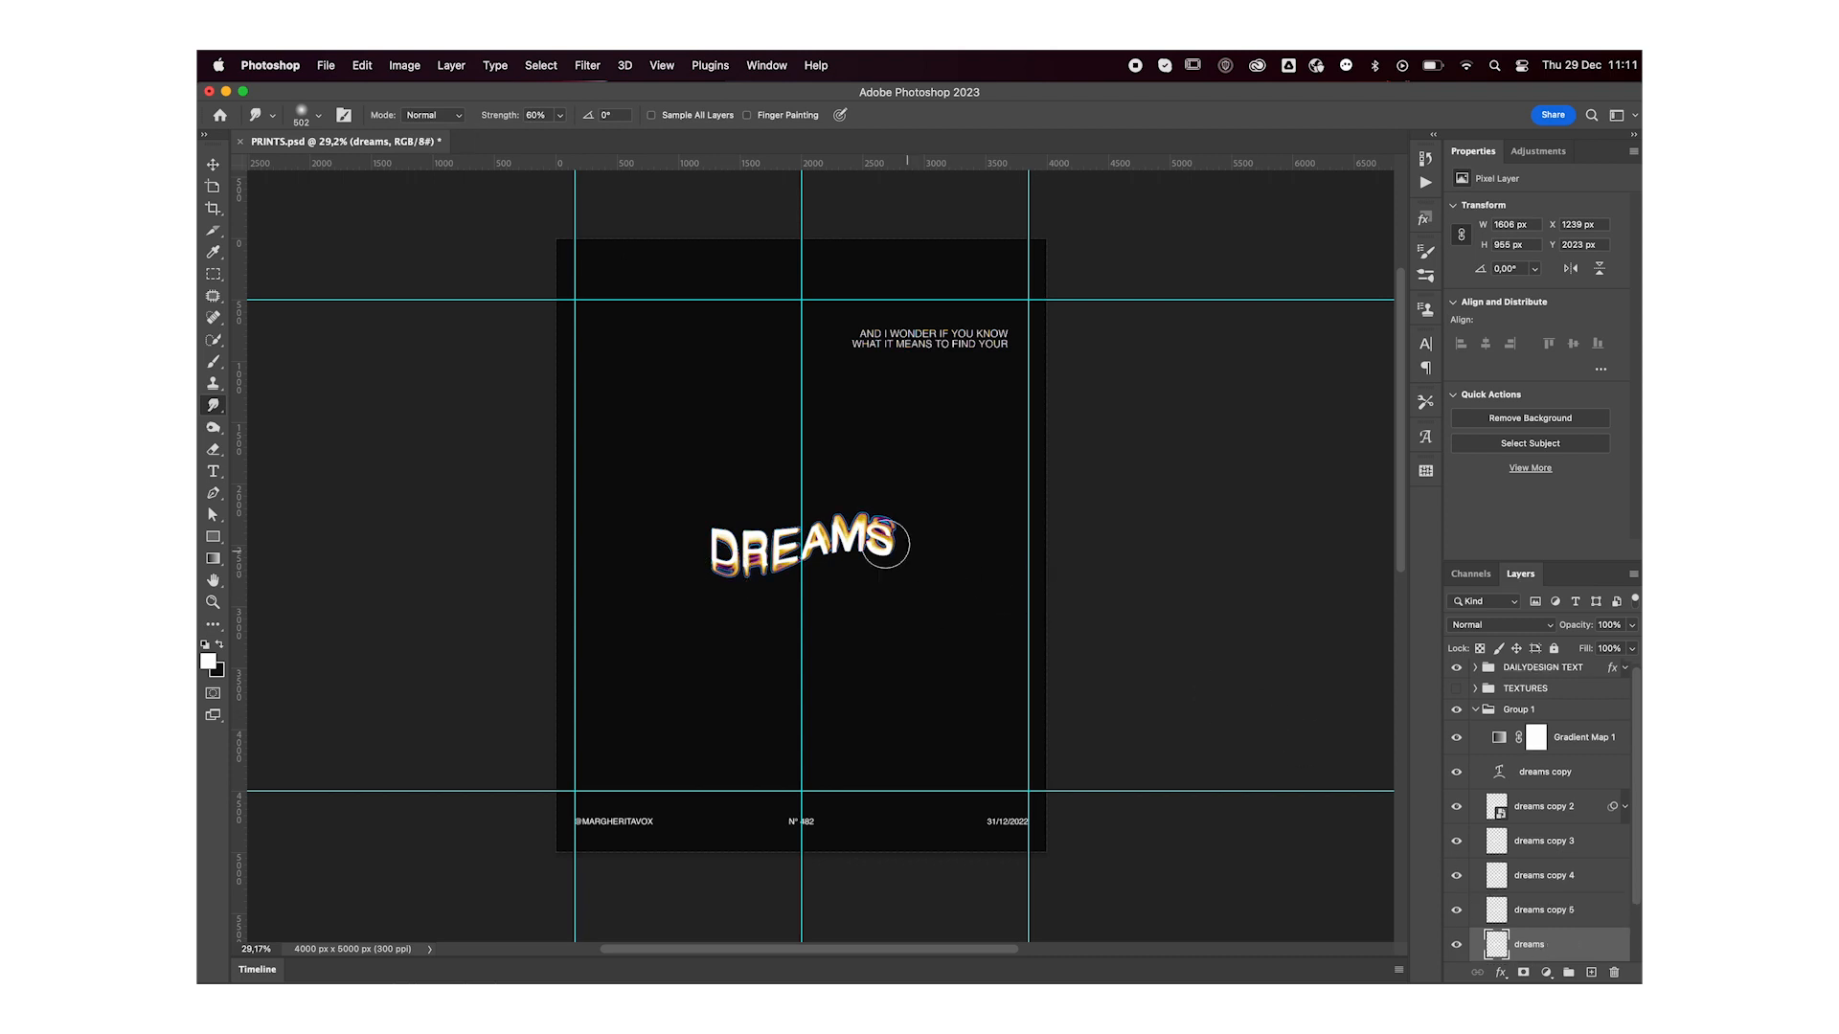
{"action": "left_click_drag", "start_coordinate": [852, 504], "coordinate": [857, 470]}
{"action": "mouse_move", "coordinate": [787, 553]}
{"action": "left_mouse_down"}
{"action": "mouse_move", "coordinate": [754, 610]}
{"action": "mouse_move", "coordinate": [736, 593]}
{"action": "mouse_move", "coordinate": [727, 681]}
{"action": "left_mouse_up"}
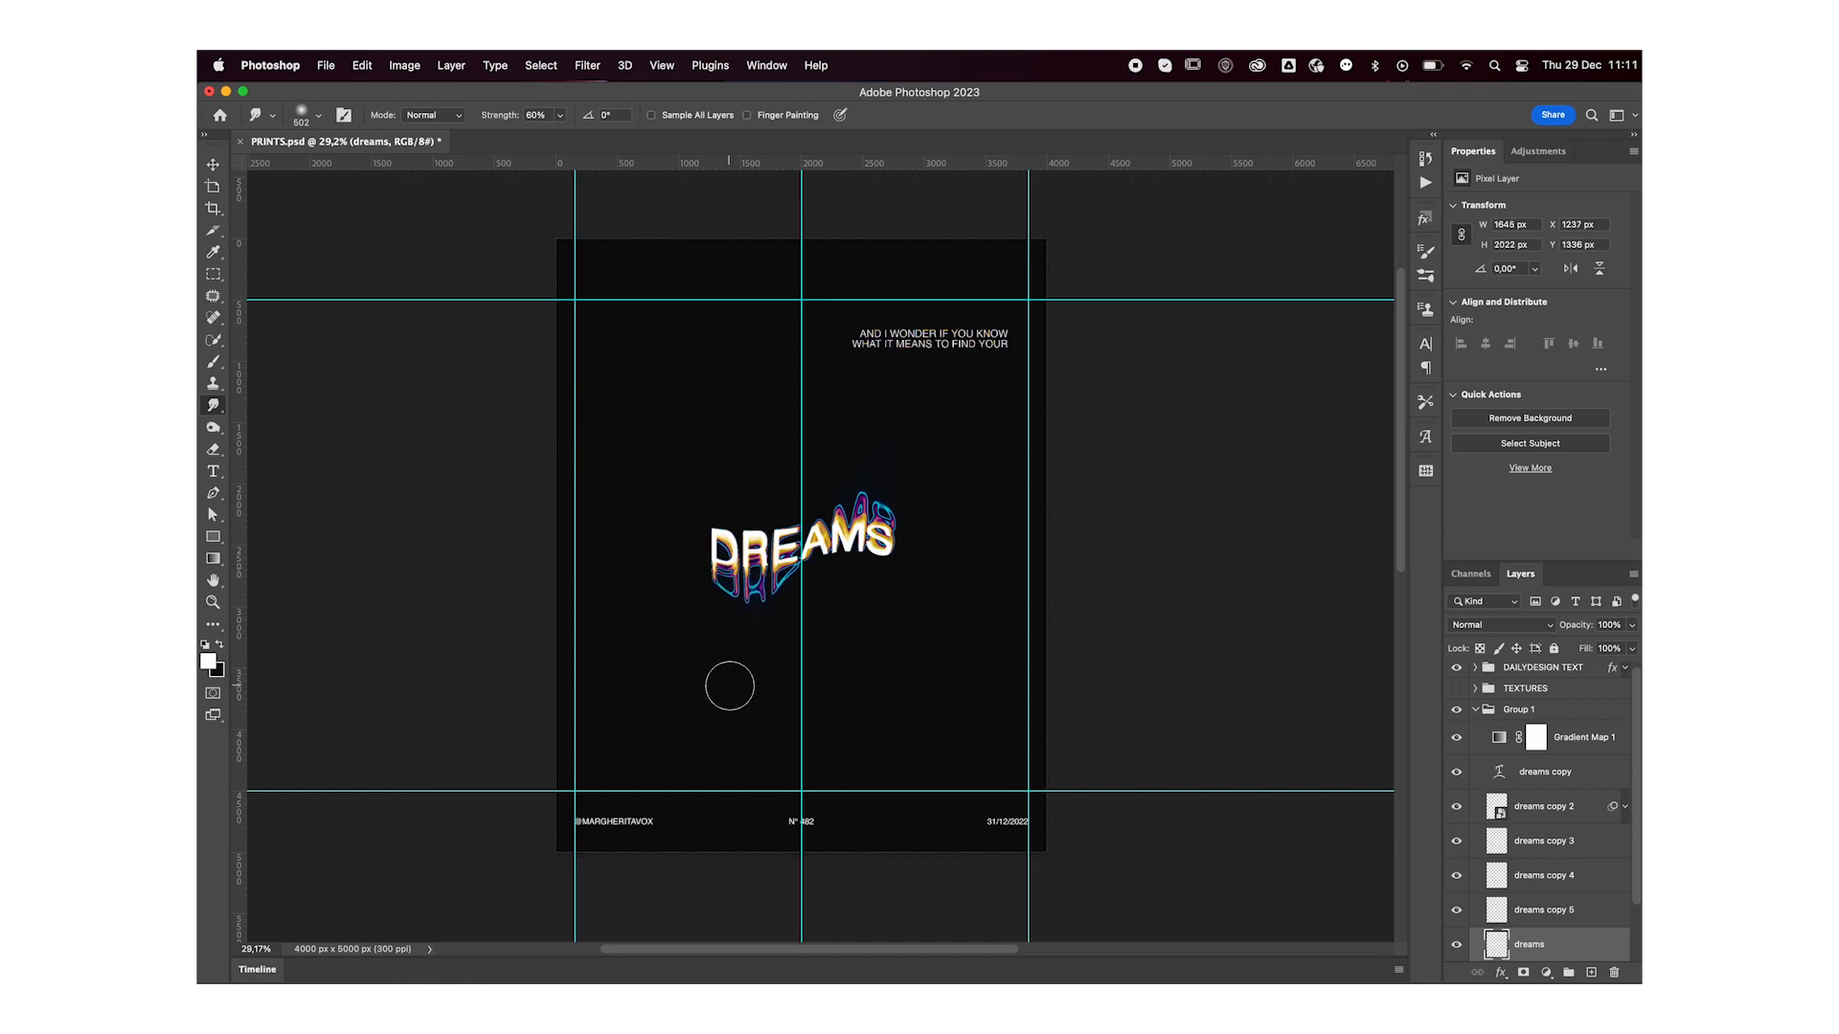
Step: Smudge the dreams copy 5 layer upward above the A and M and downward below the D
{"action": "left_click", "coordinate": [1542, 910]}
{"action": "left_click_drag", "start_coordinate": [843, 530], "coordinate": [850, 483]}
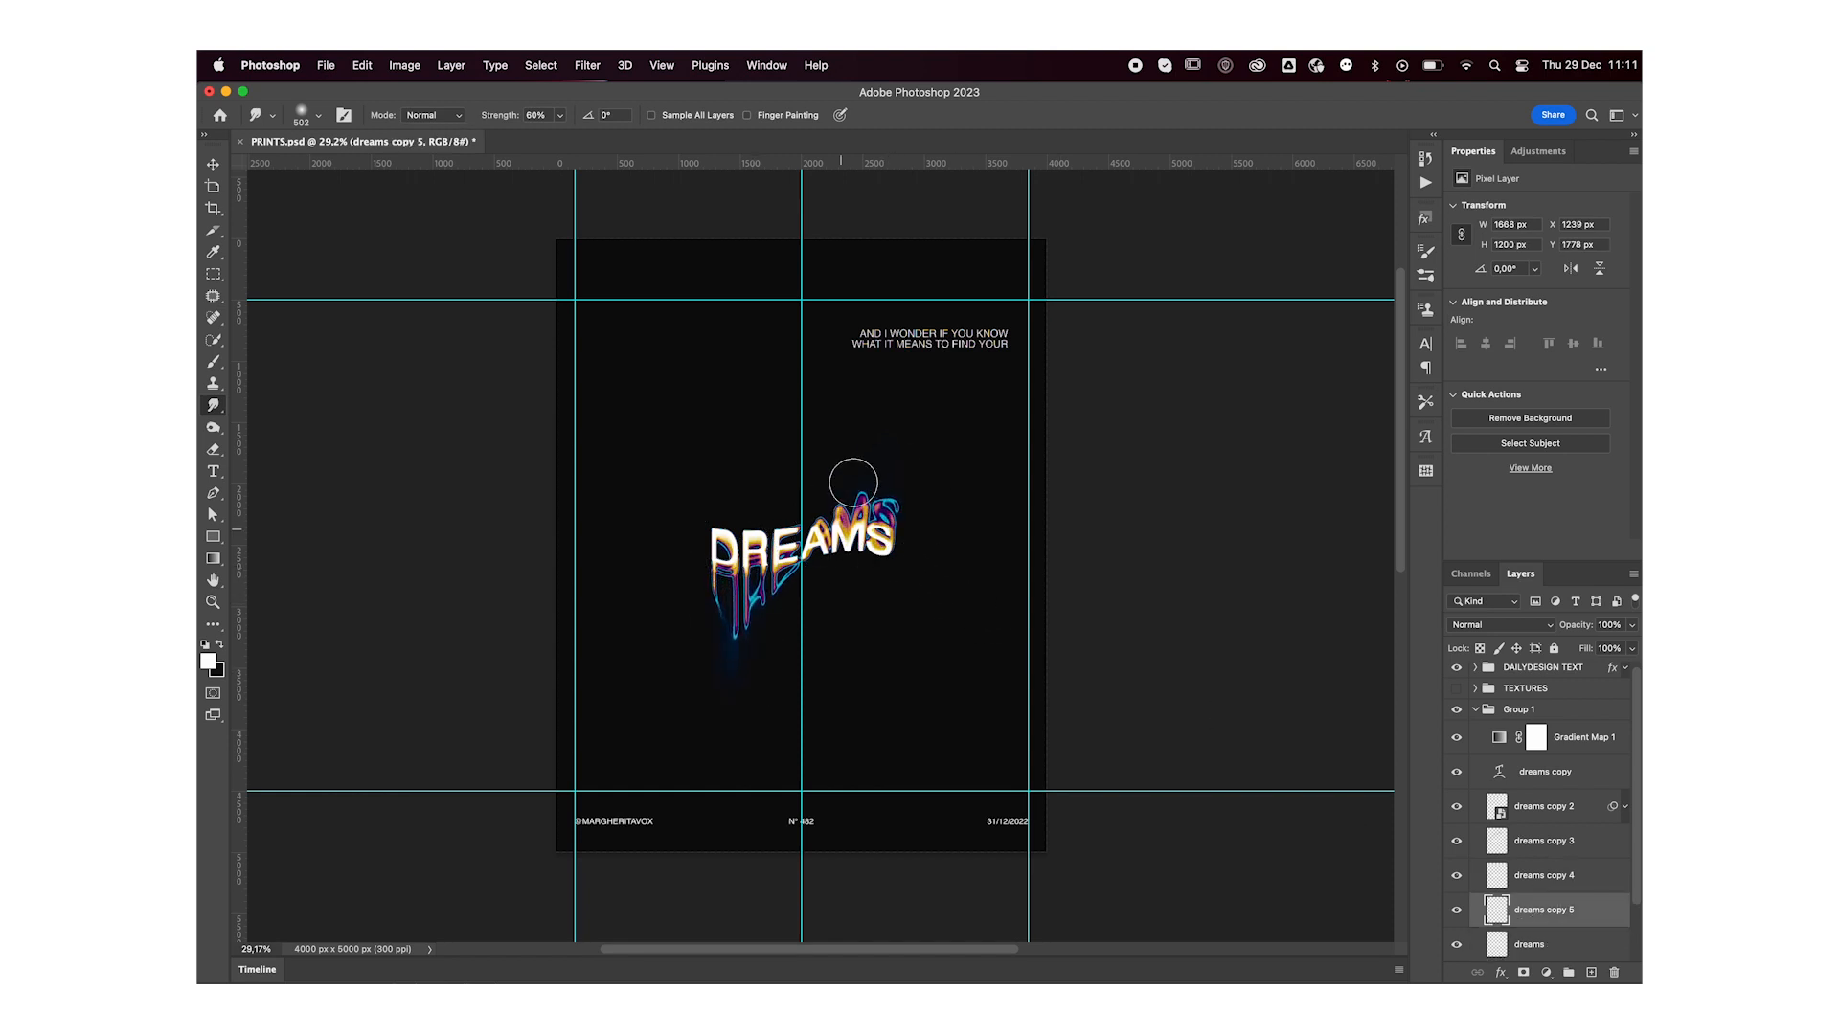
{"action": "left_click_drag", "start_coordinate": [737, 573], "coordinate": [735, 648]}
Step: Smudge the dreams copy 4 layer in a long streak upward from the S and downward from the D
{"action": "left_click", "coordinate": [1540, 875]}
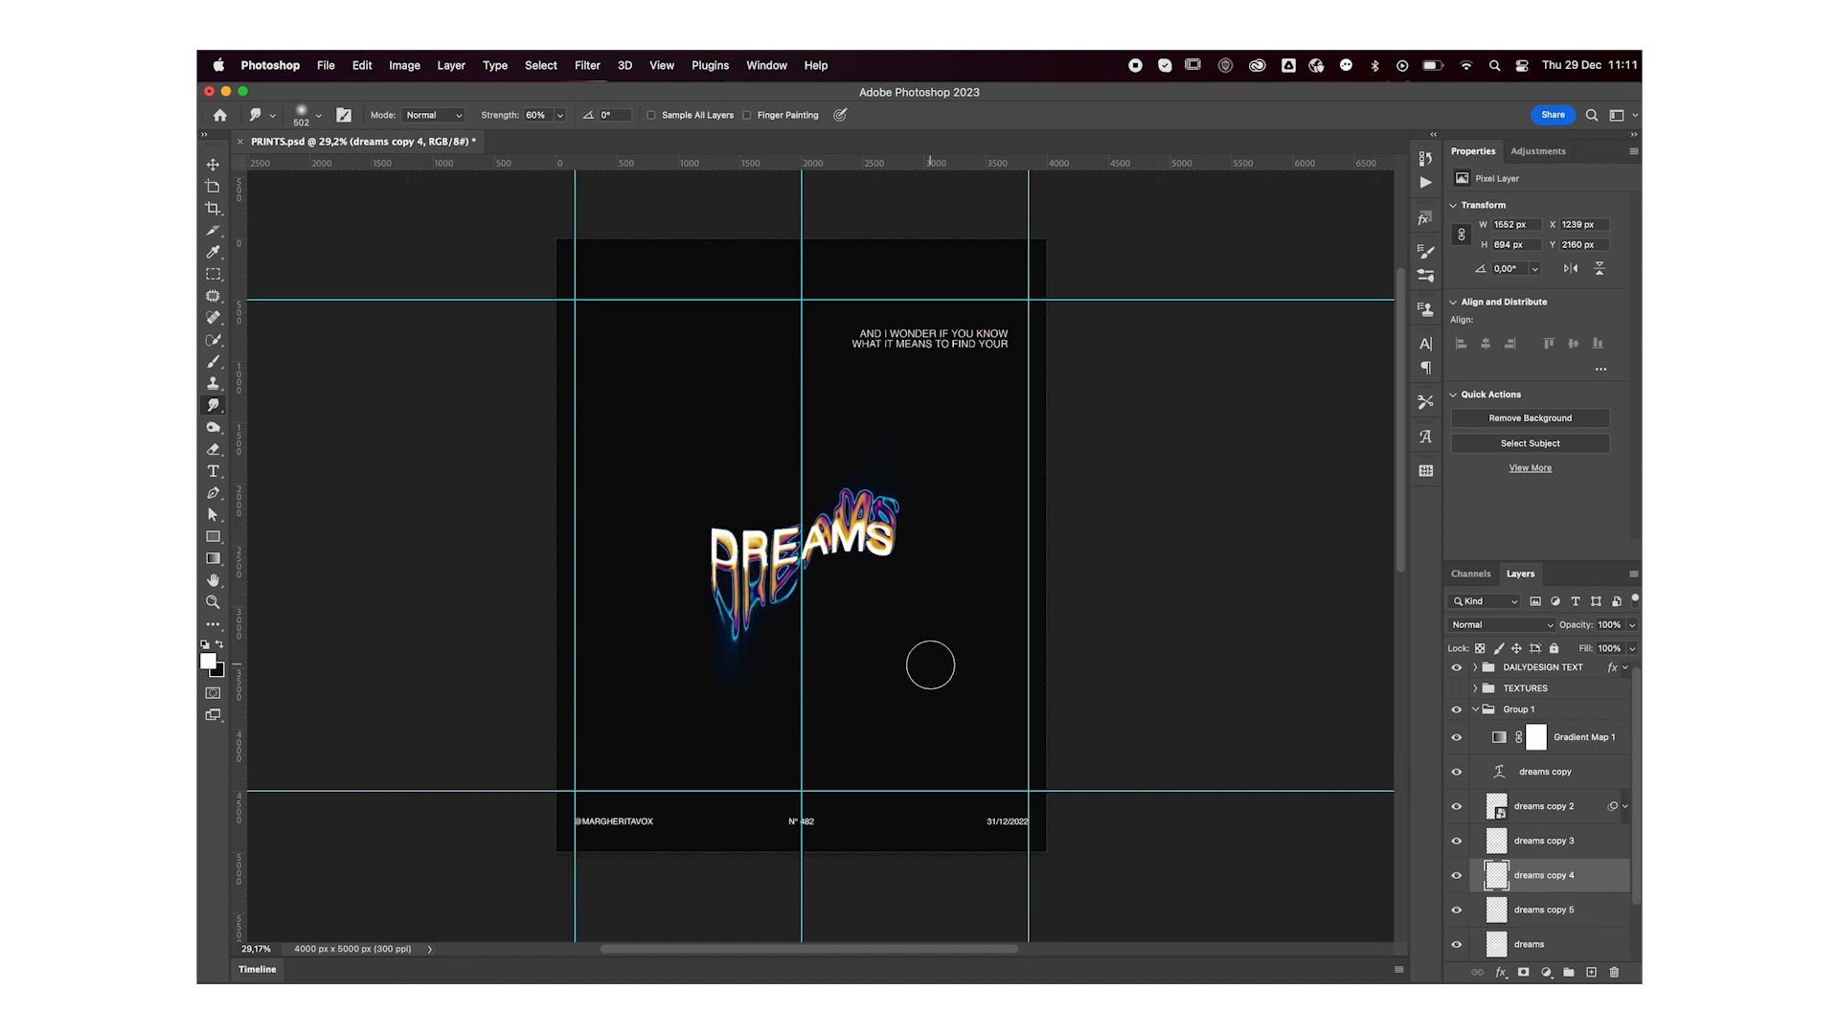
{"action": "left_click_drag", "start_coordinate": [885, 538], "coordinate": [894, 427]}
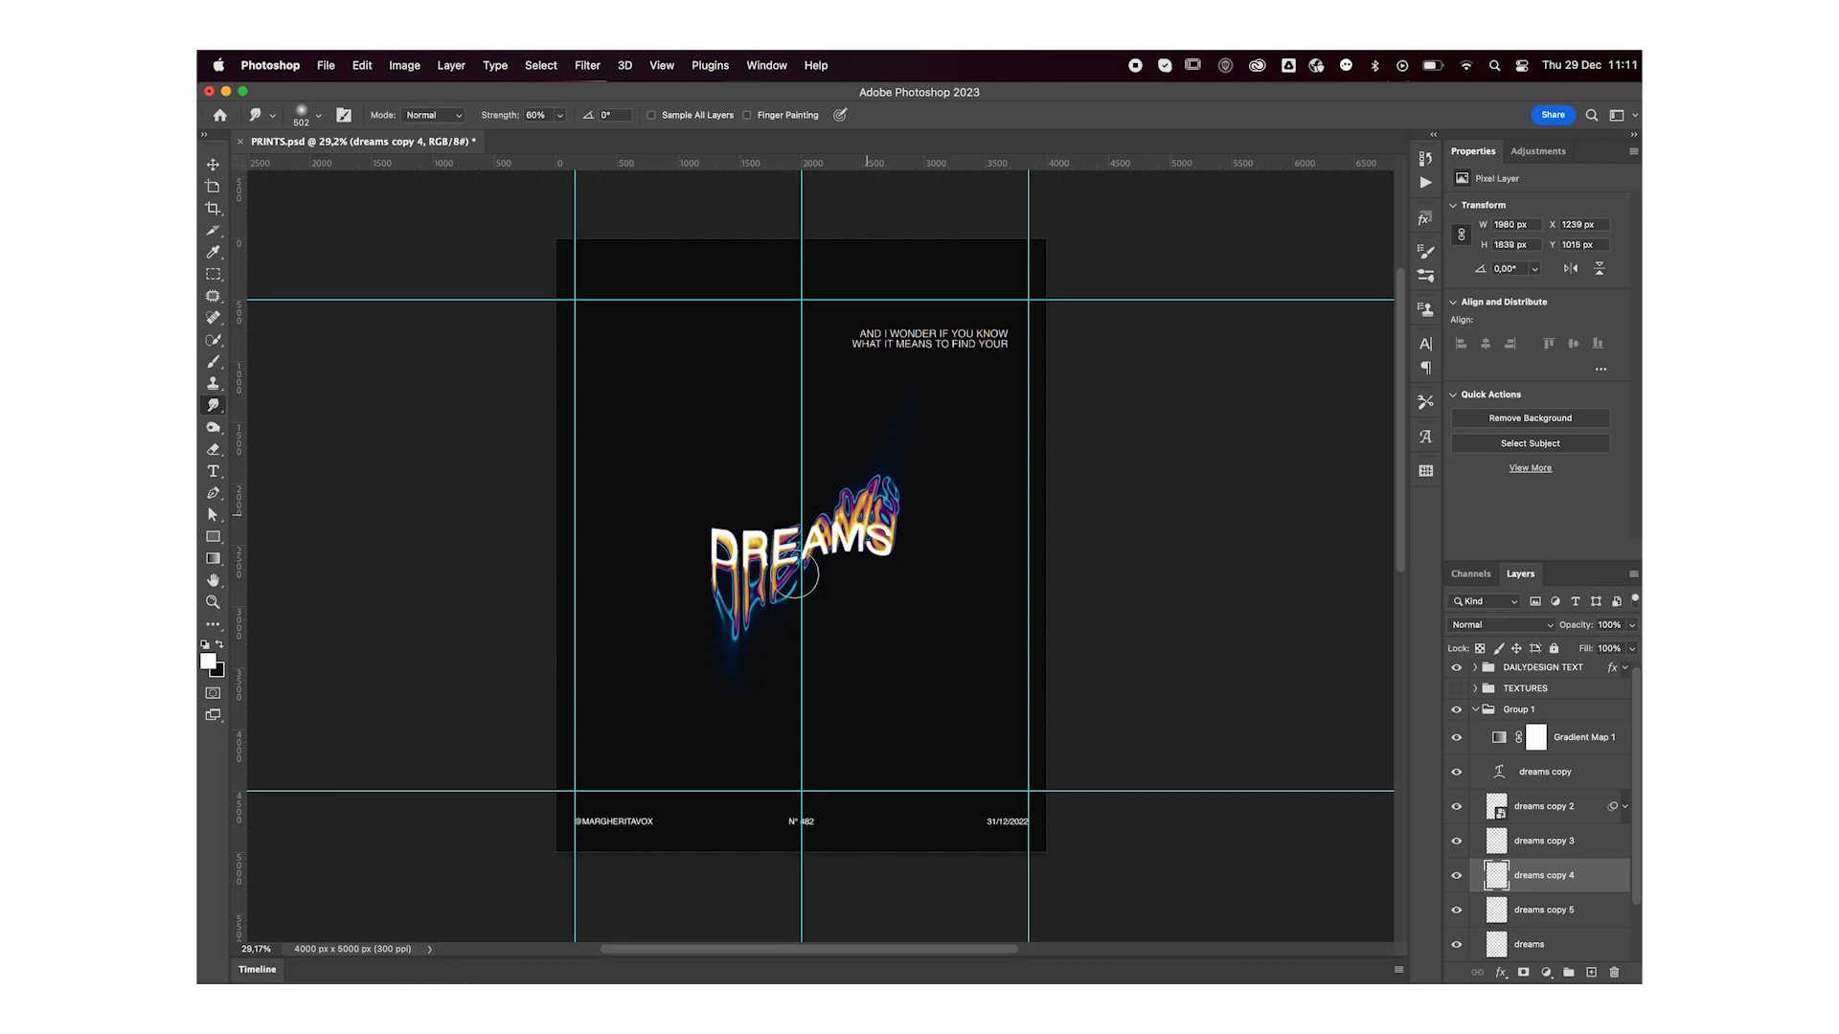
{"action": "left_click_drag", "start_coordinate": [727, 557], "coordinate": [725, 699]}
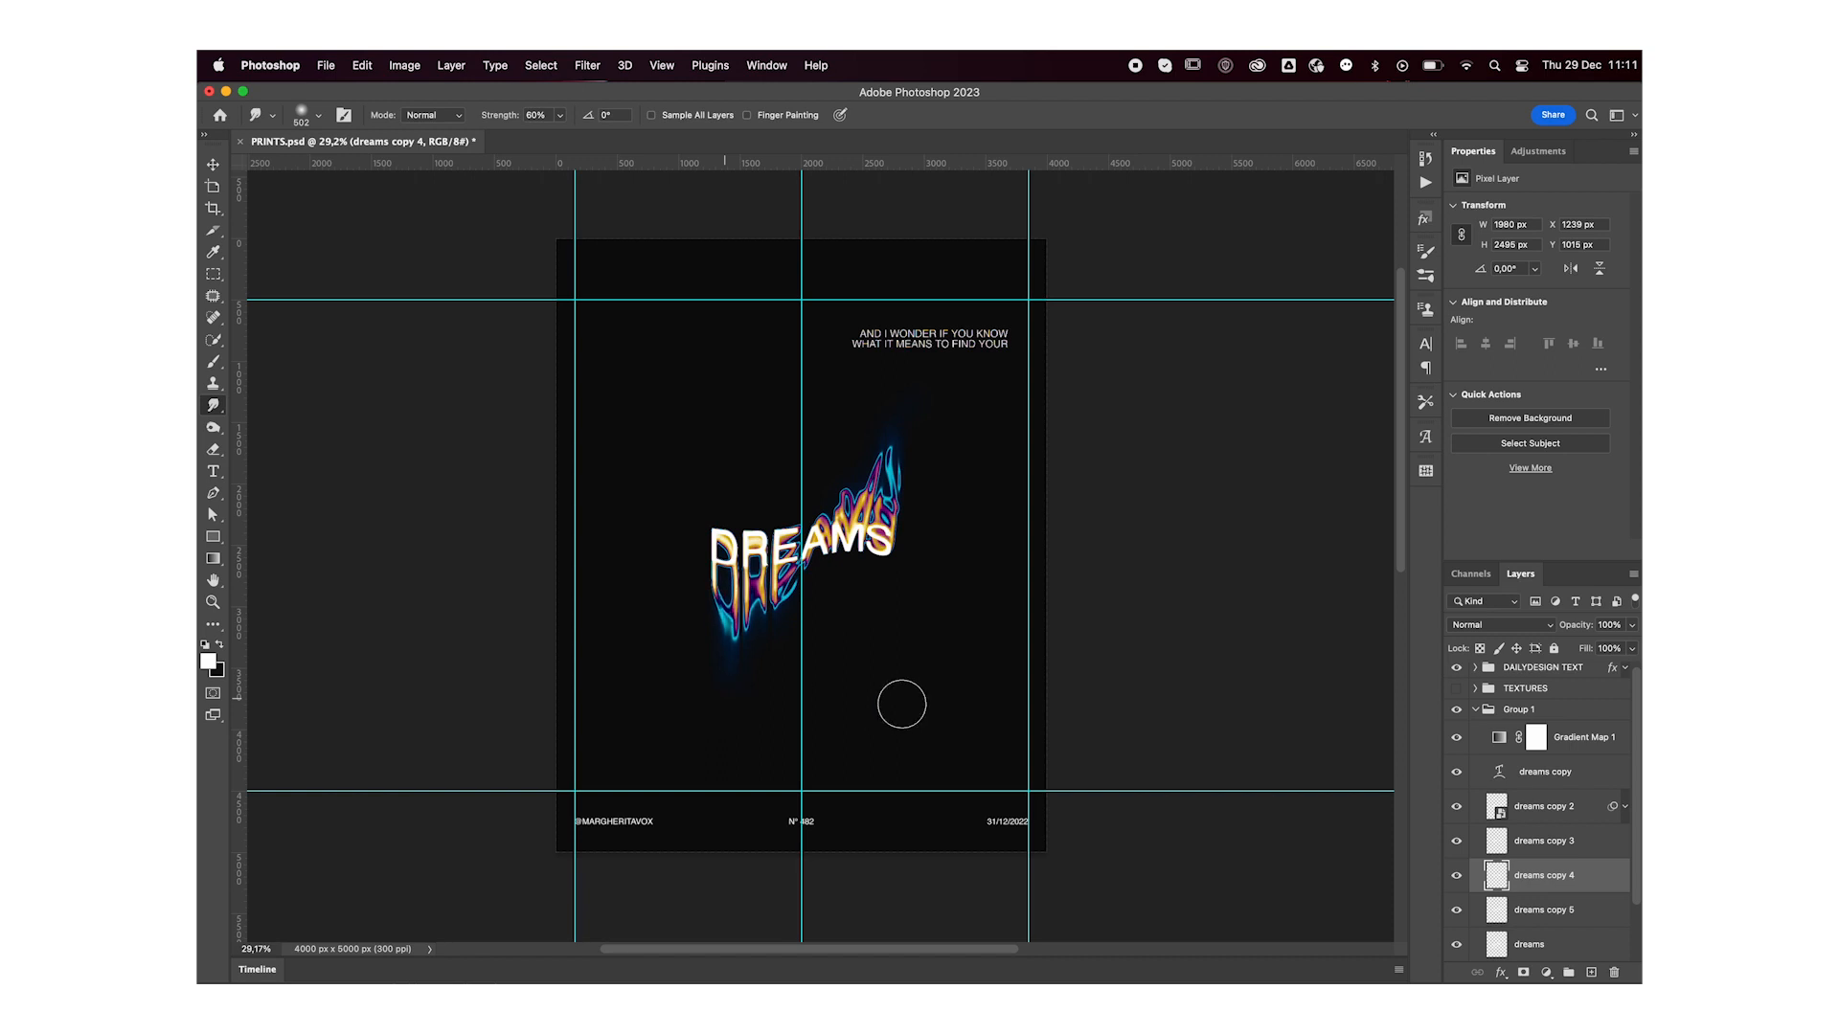
Step: Duplicate the lowest dreams layer and smudge the copy far upward over the last letters and downward below the first letters
{"action": "scroll", "coordinate": [1552, 834], "scroll_direction": "down", "scroll_amount": 2}
{"action": "left_click", "coordinate": [1557, 877]}
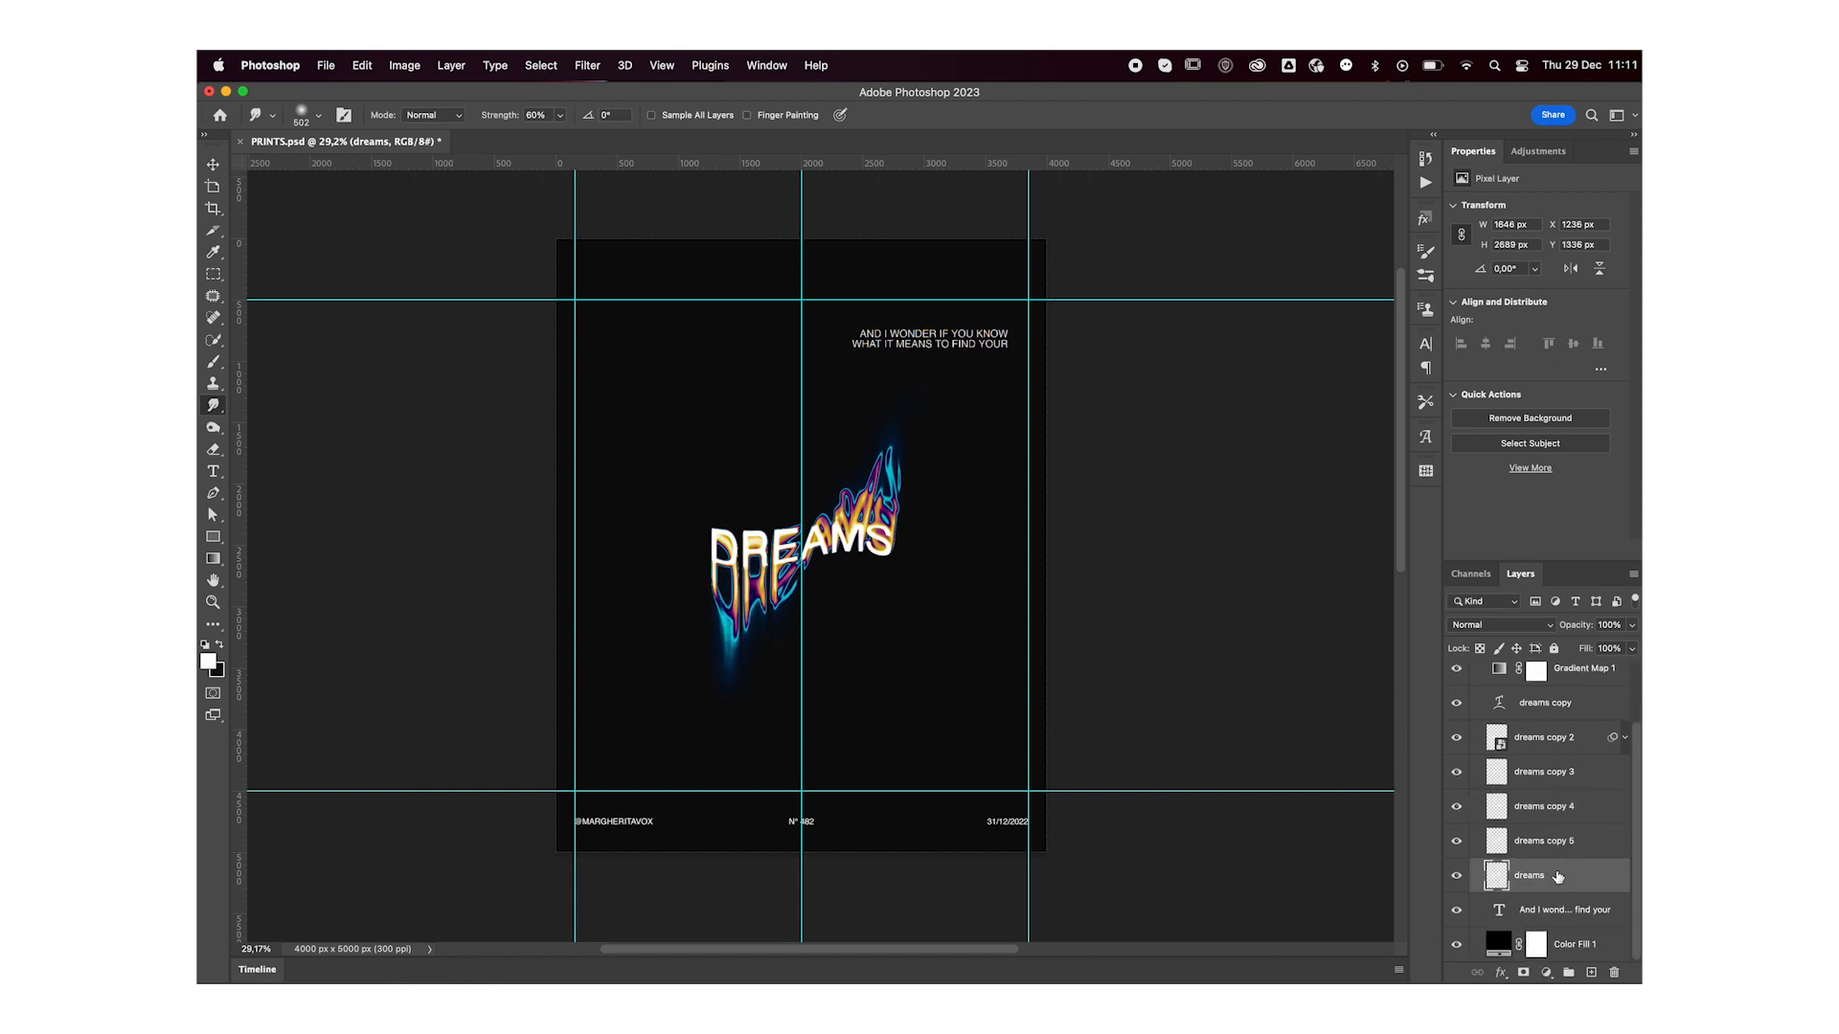
{"action": "key", "text": "super+j"}
{"action": "mouse_move", "coordinate": [862, 544]}
{"action": "left_mouse_down"}
{"action": "mouse_move", "coordinate": [892, 544]}
{"action": "mouse_move", "coordinate": [897, 325]}
{"action": "left_mouse_up"}
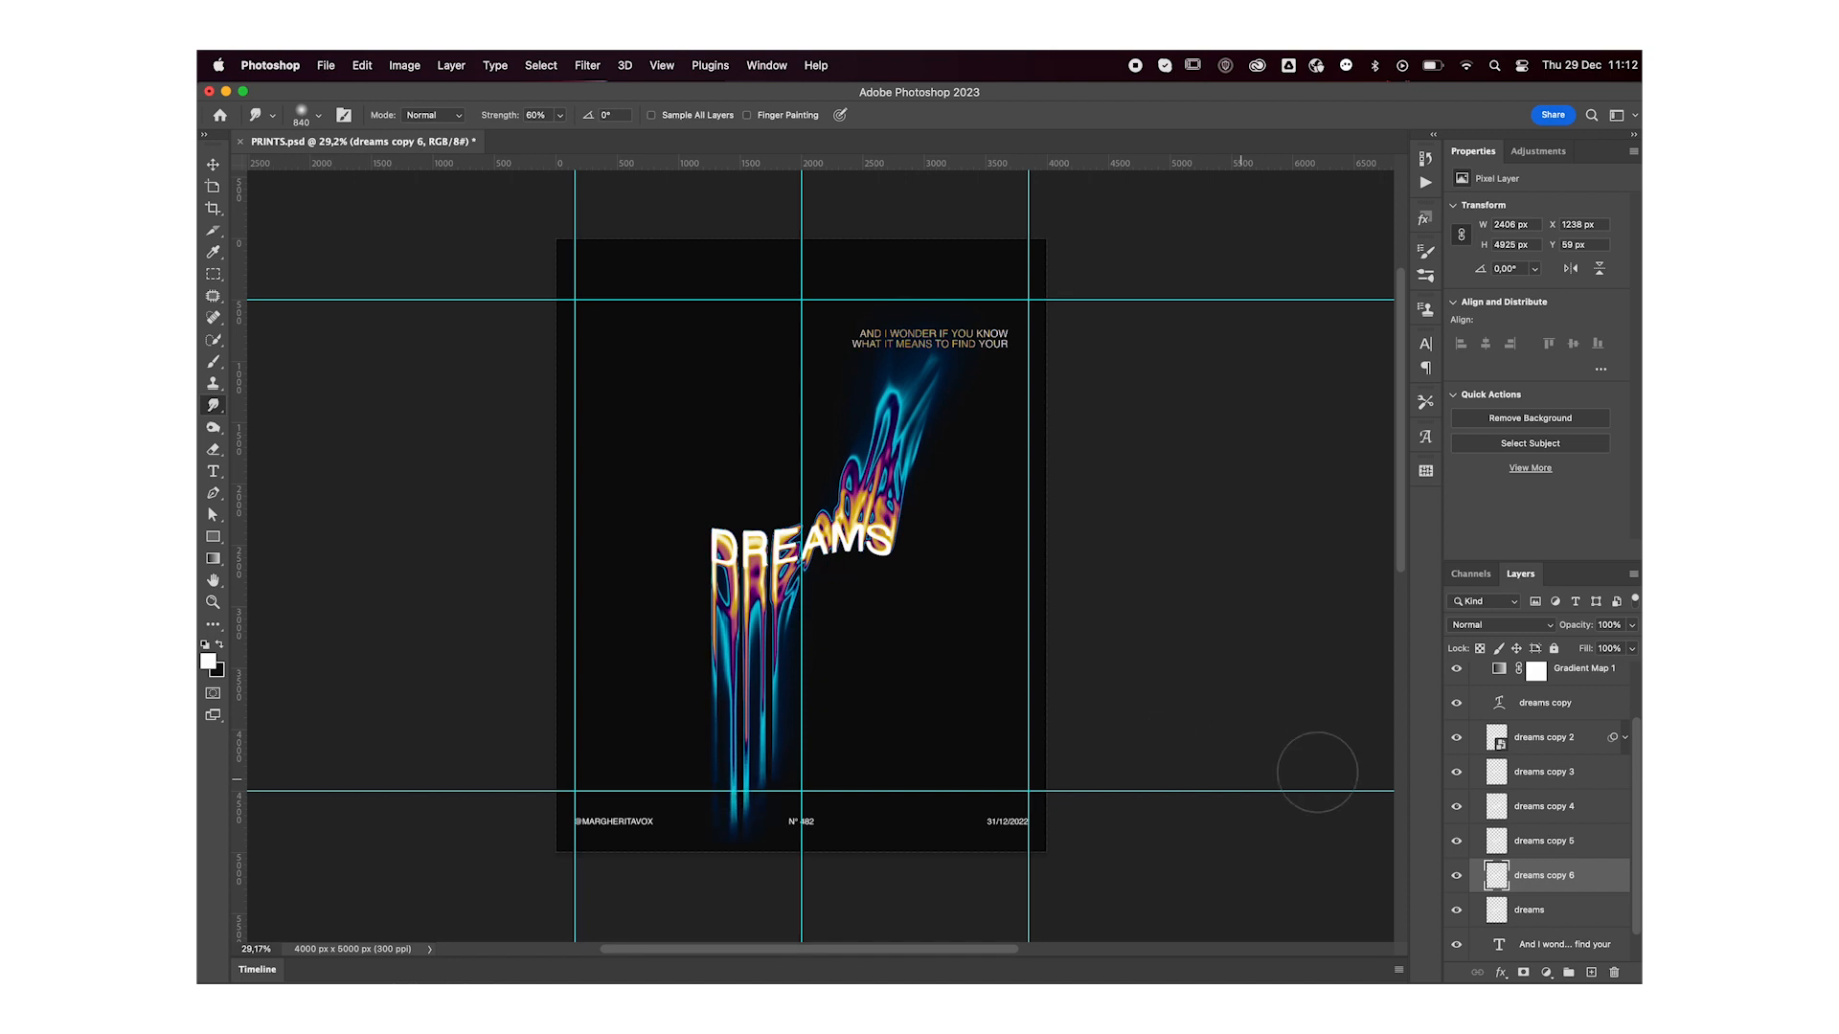
Step: Move the "And I wonder" text layer above the dreams copy layer and duplicate the lowest dreams layer
{"action": "left_click_drag", "start_coordinate": [1542, 834], "coordinate": [1530, 683]}
{"action": "left_click", "coordinate": [1532, 944]}
{"action": "key", "text": "ctrl+j"}
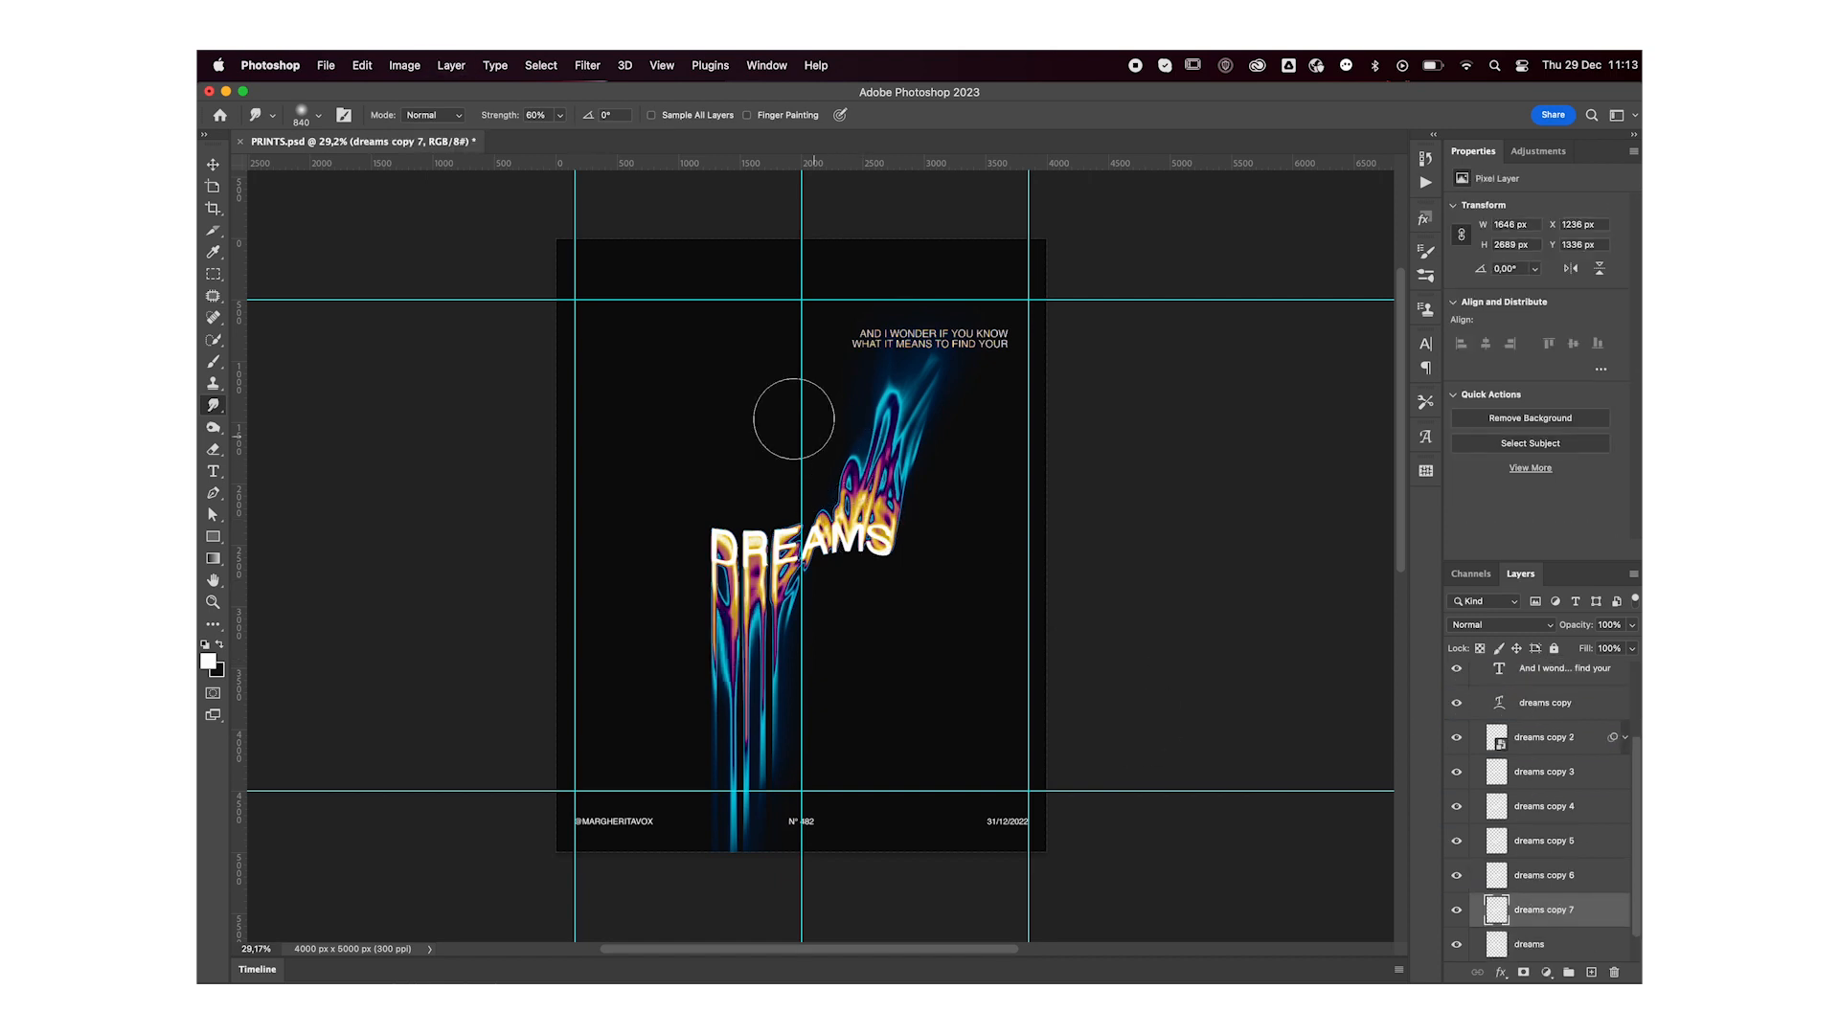
Step: Use Liquify on the dreams copy 7 layer to stretch its last letters beyond the upper canvas edge and its first letters beyond the lower edge
{"action": "left_click", "coordinate": [587, 65]}
{"action": "mouse_move", "coordinate": [624, 66]}
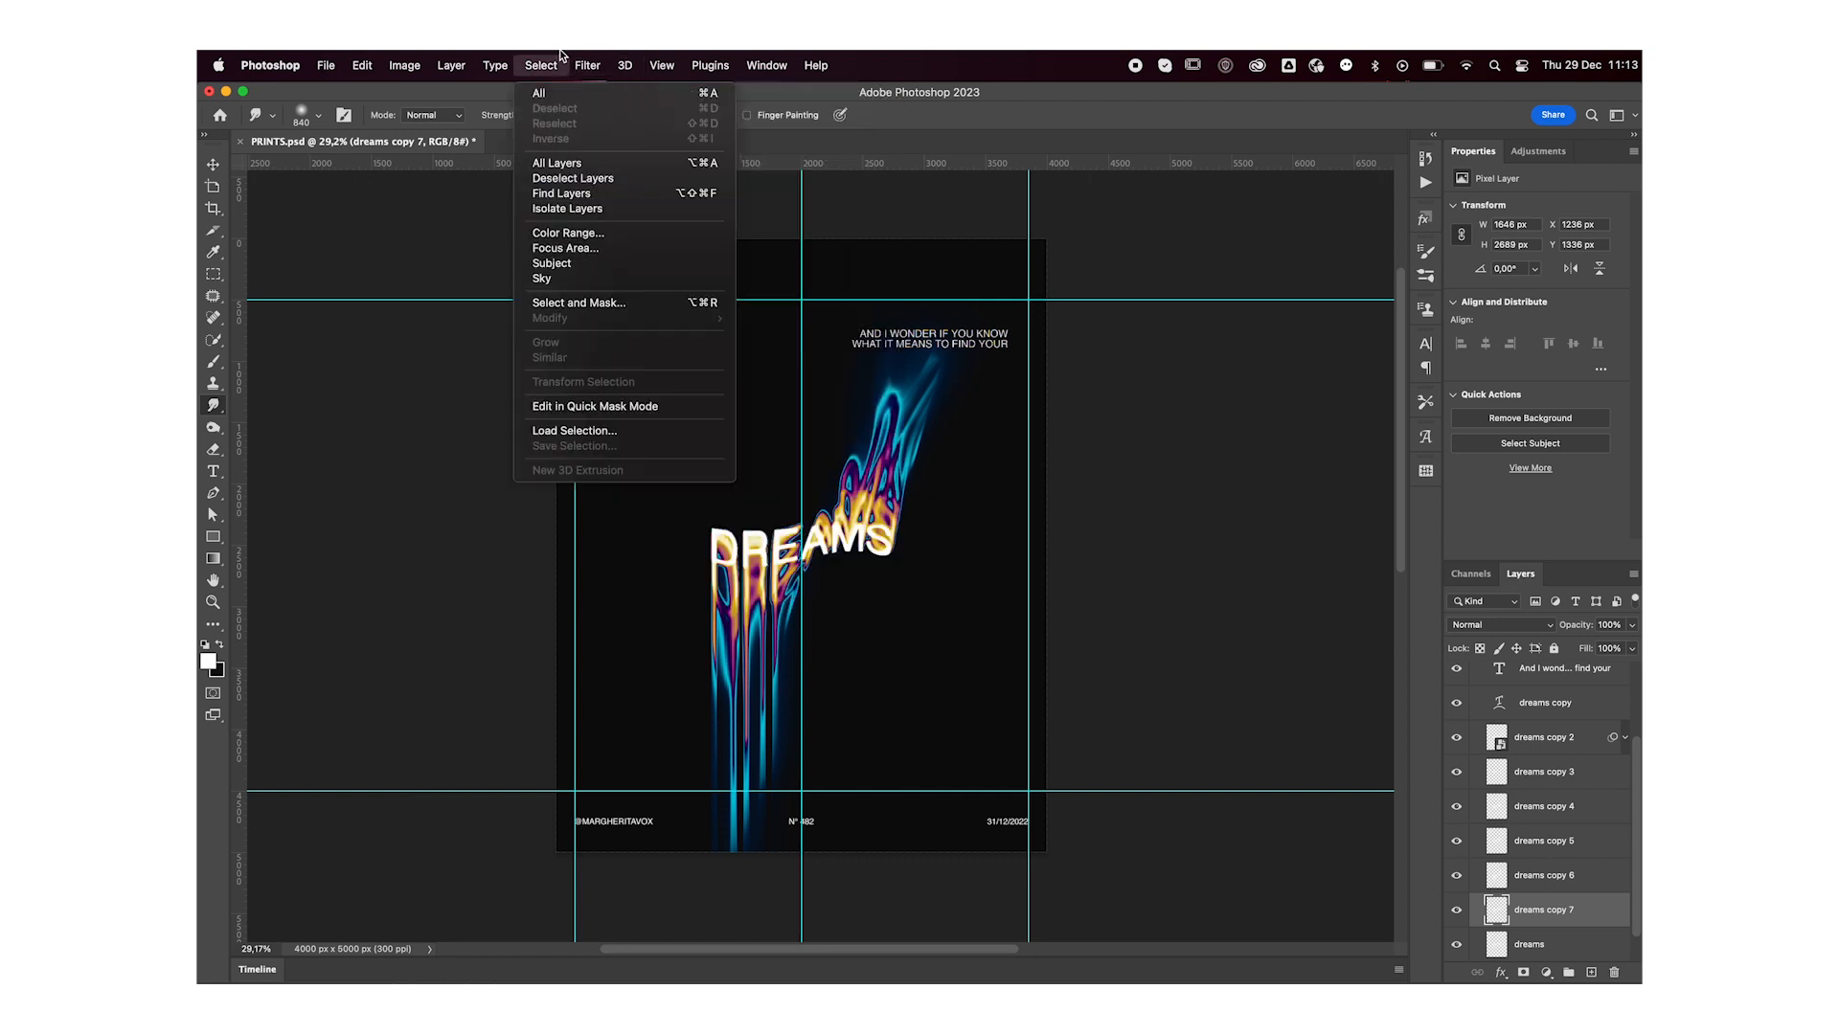
{"action": "left_click", "coordinate": [607, 229]}
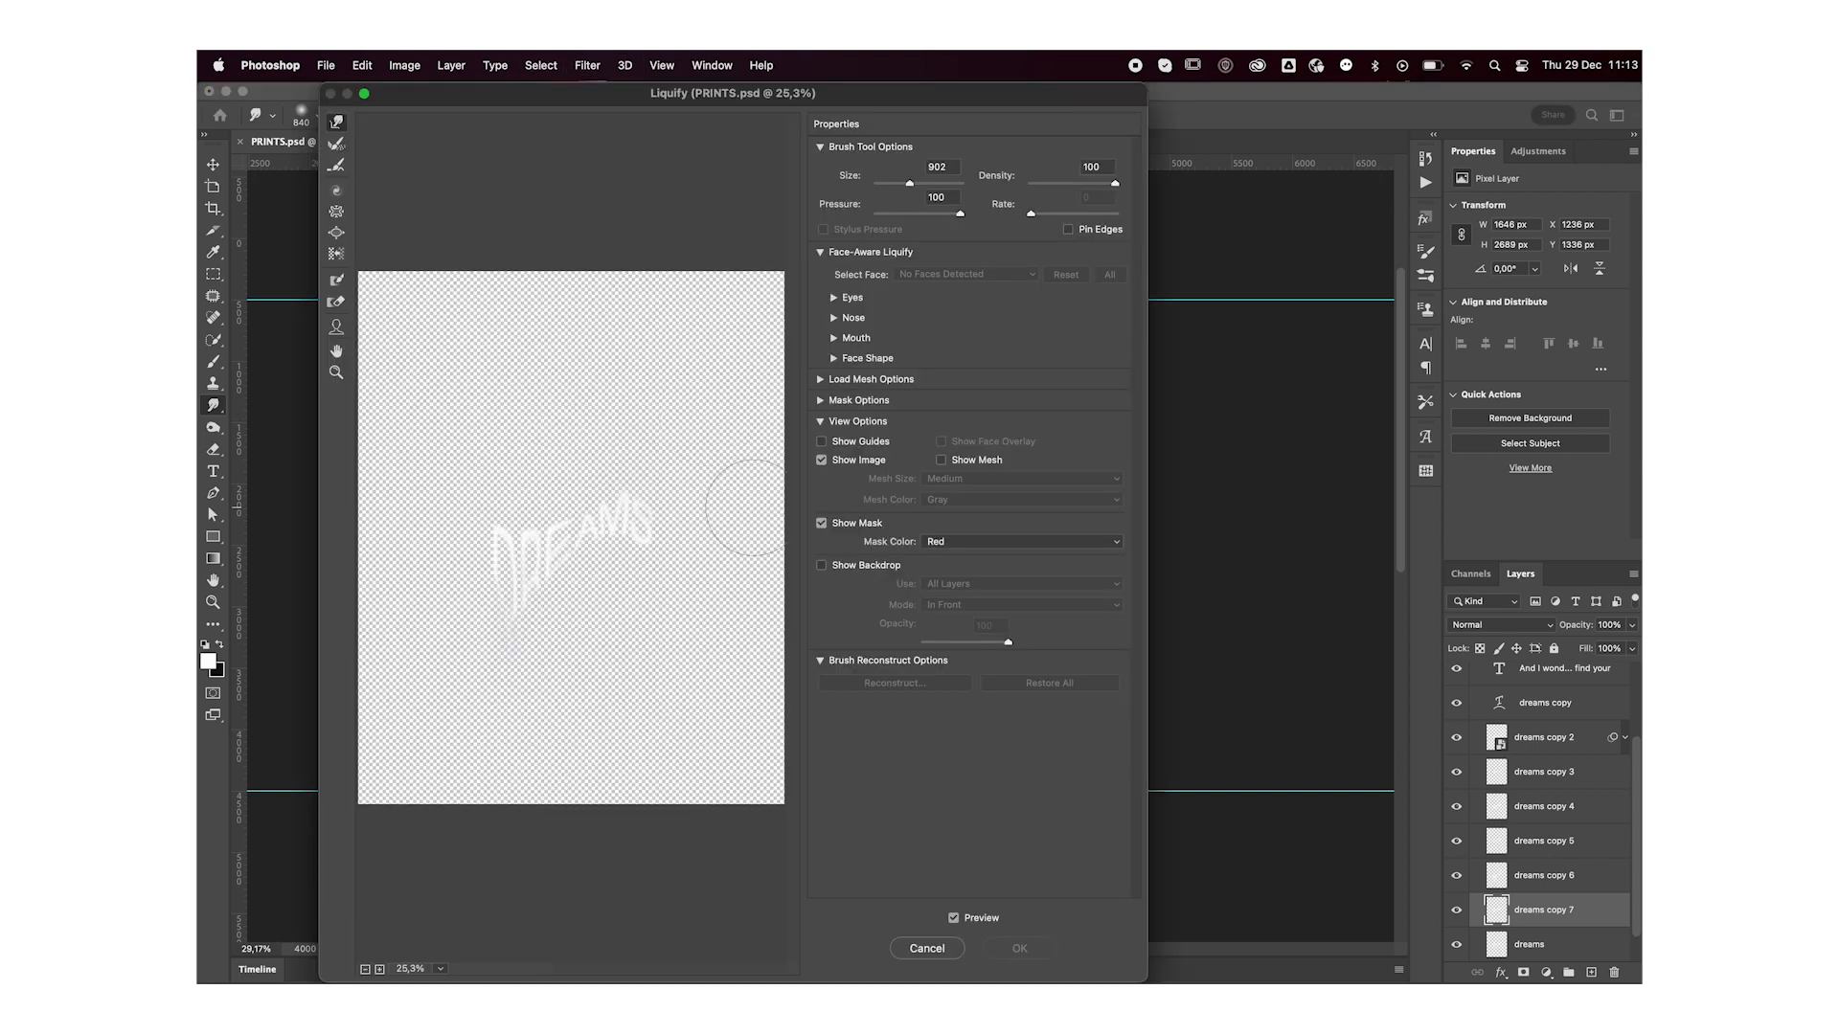
{"action": "mouse_move", "coordinate": [628, 486]}
{"action": "left_mouse_down"}
{"action": "mouse_move", "coordinate": [709, 275]}
{"action": "mouse_move", "coordinate": [626, 481]}
{"action": "mouse_move", "coordinate": [700, 372]}
{"action": "mouse_move", "coordinate": [713, 247]}
{"action": "mouse_move", "coordinate": [716, 311]}
{"action": "mouse_move", "coordinate": [804, 213]}
{"action": "left_mouse_up"}
{"action": "left_click_drag", "start_coordinate": [517, 594], "coordinate": [507, 917]}
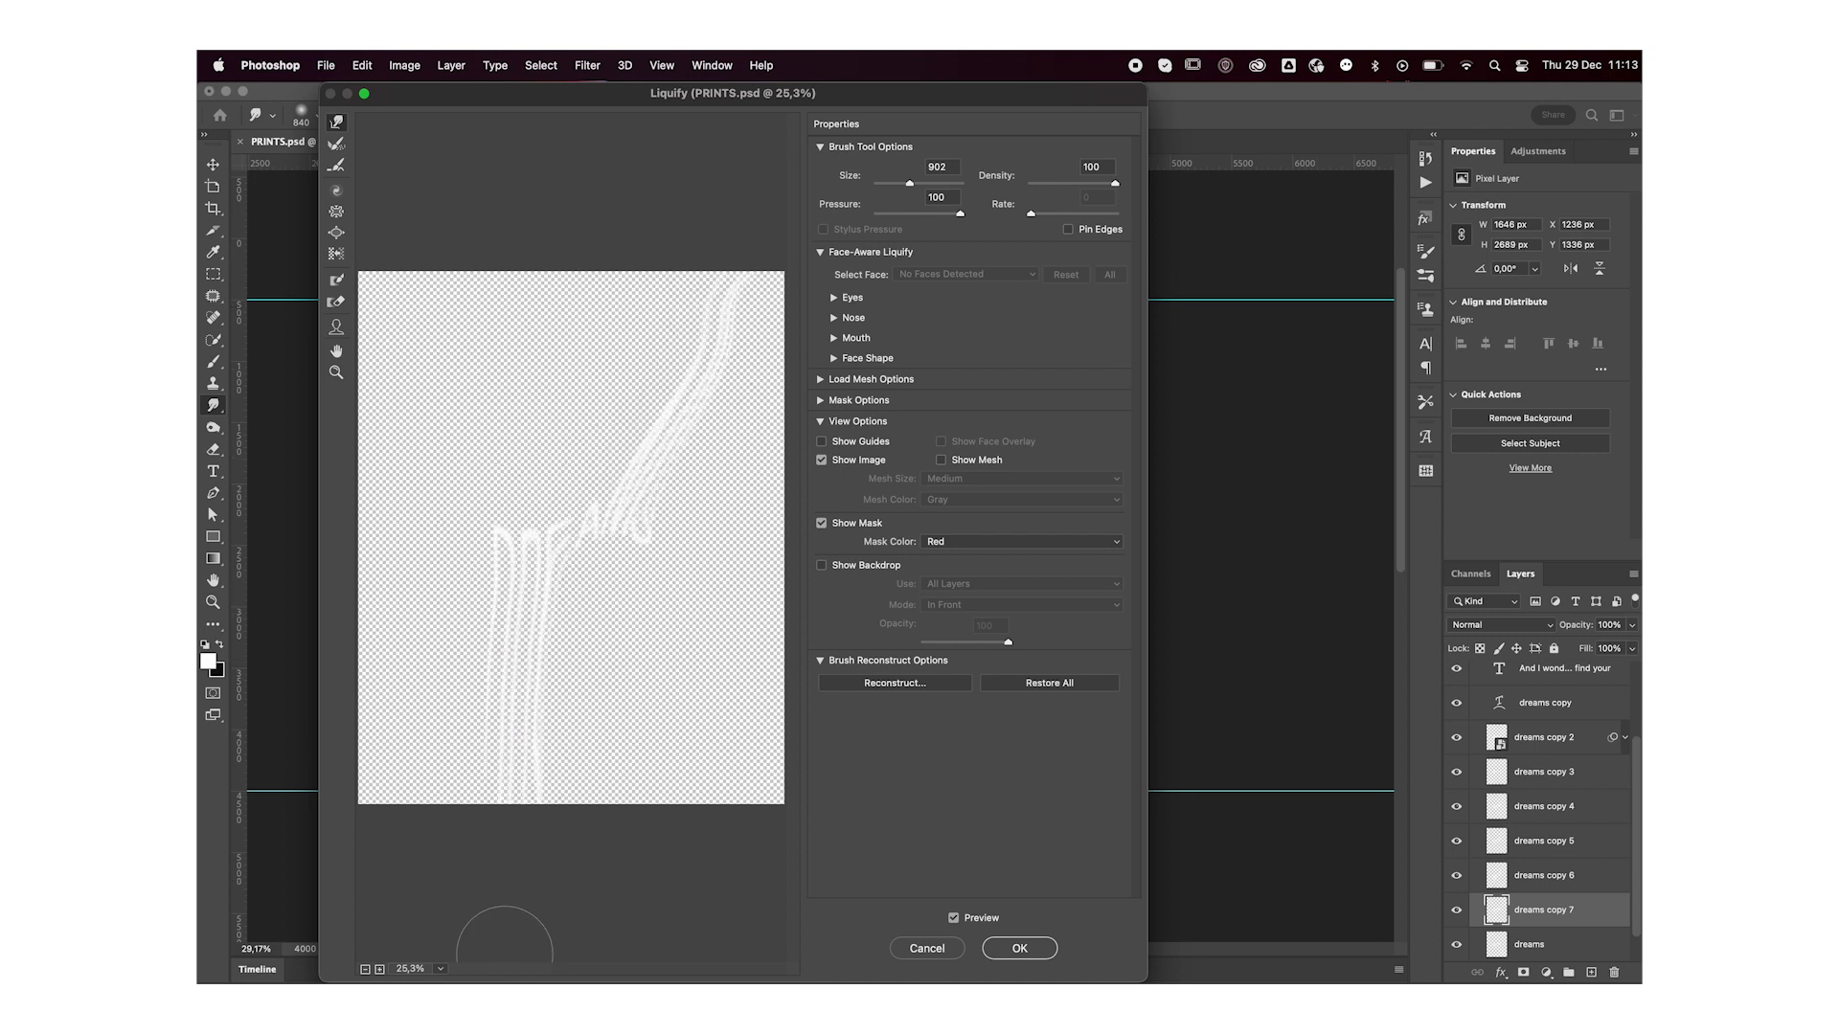
{"action": "key", "text": "Return"}
Step: Apply a Gaussian Blur with a radius of 76.6 pixels to the dreams copy 7 layer
{"action": "left_click", "coordinate": [587, 65]}
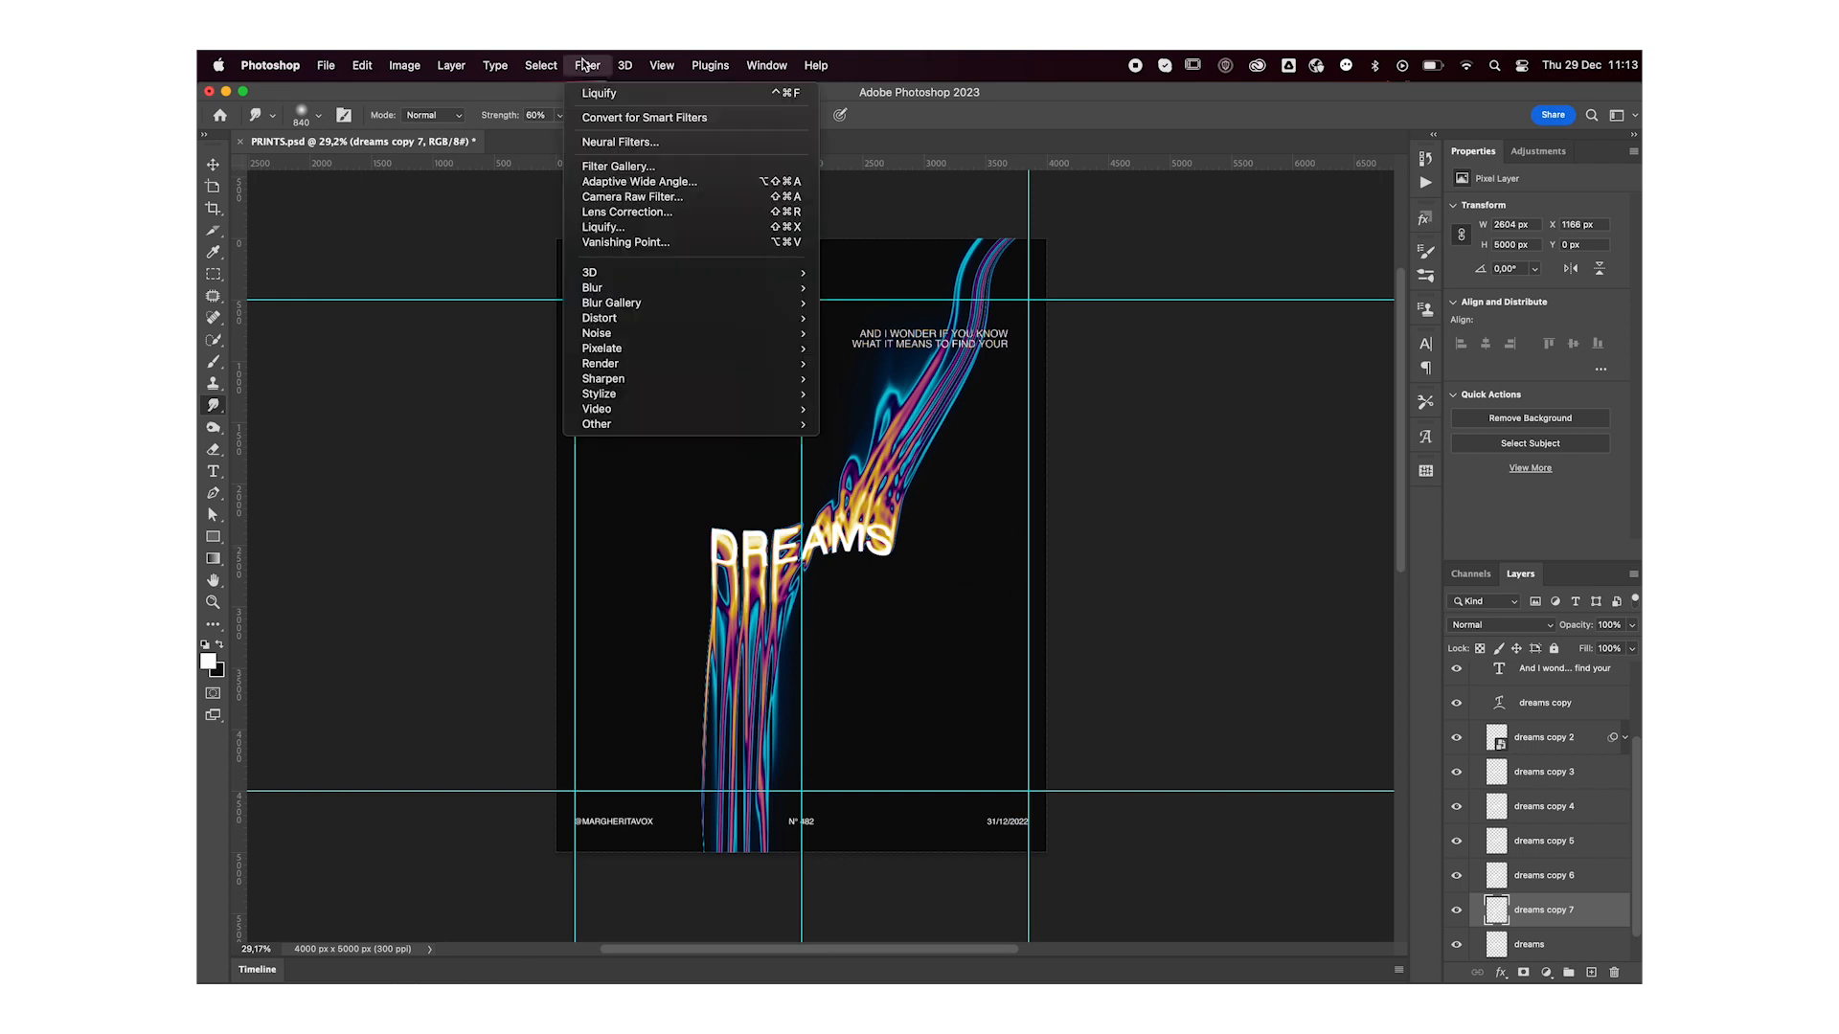
{"action": "mouse_move", "coordinate": [637, 284]}
{"action": "left_click", "coordinate": [903, 356]}
{"action": "left_click_drag", "start_coordinate": [385, 495], "coordinate": [418, 497]}
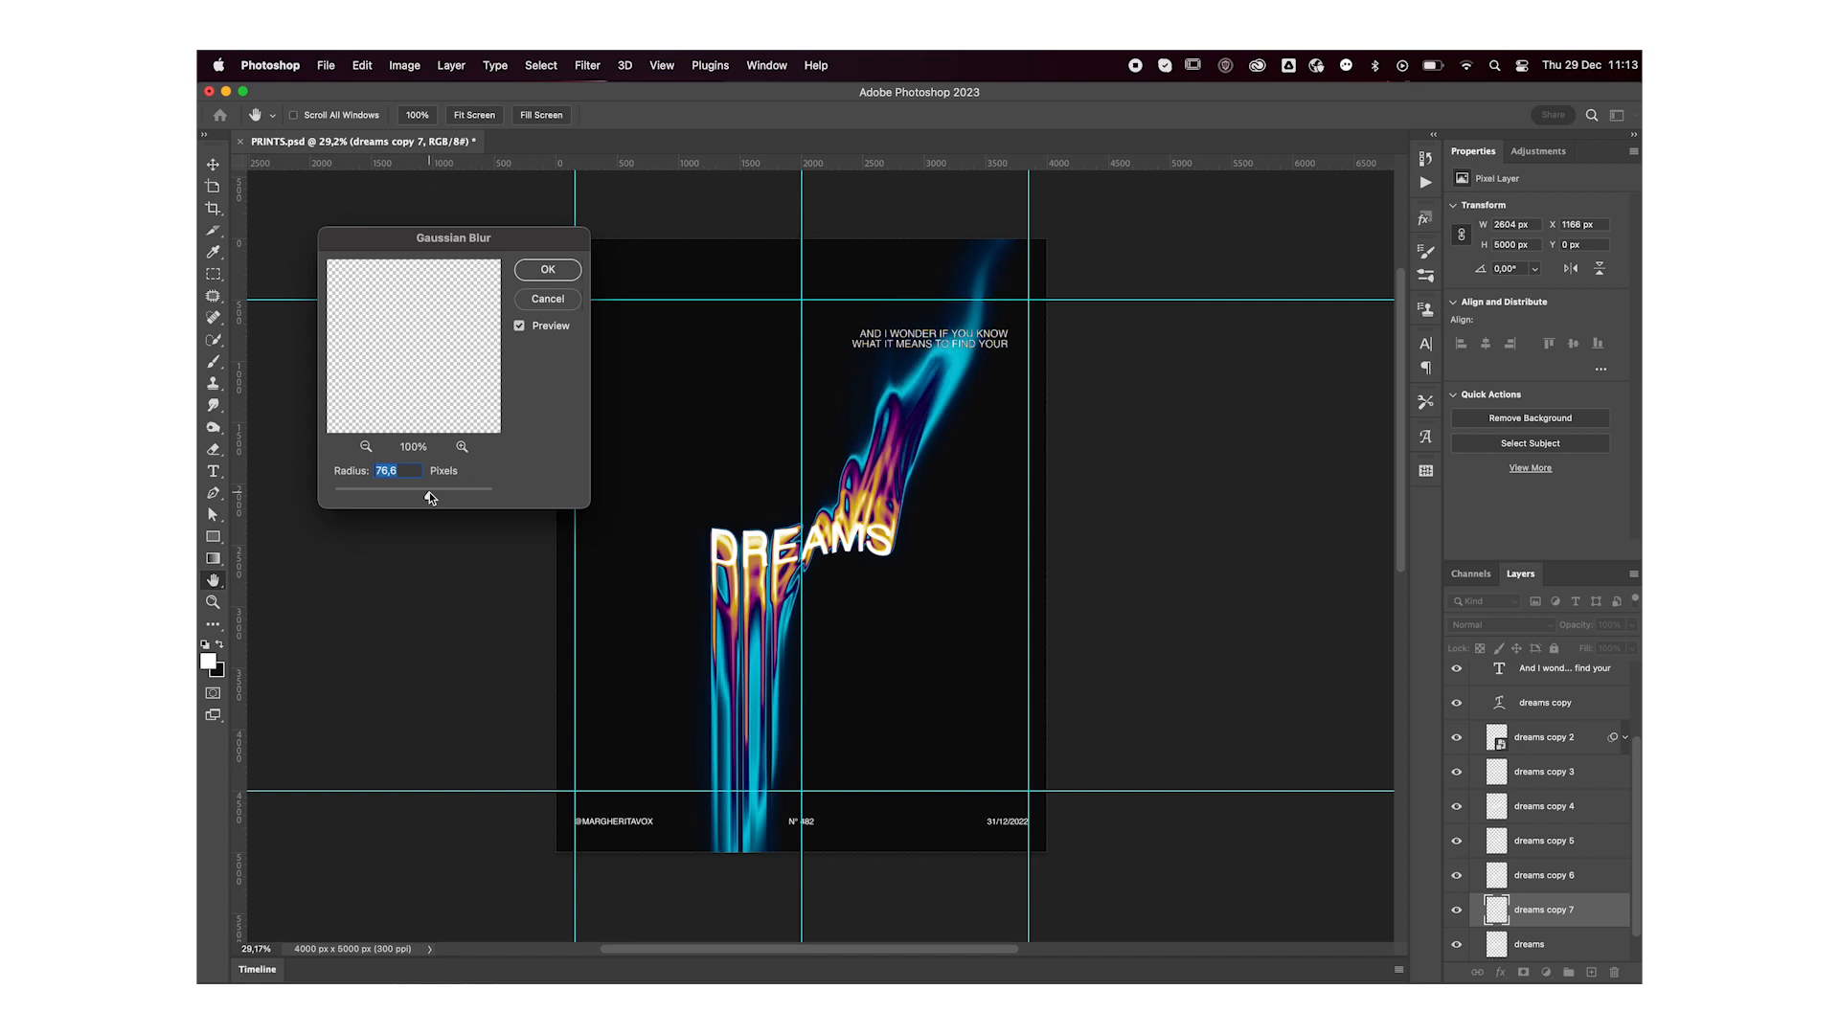
{"action": "left_click", "coordinate": [548, 269]}
Step: Move the dreams copy 7 layer below the dreams layer and toggle the dreams layer's visibility to compare the effect
{"action": "scroll", "coordinate": [1590, 881], "scroll_direction": "down", "scroll_amount": 1}
{"action": "left_click_drag", "start_coordinate": [1591, 881], "coordinate": [1585, 925]}
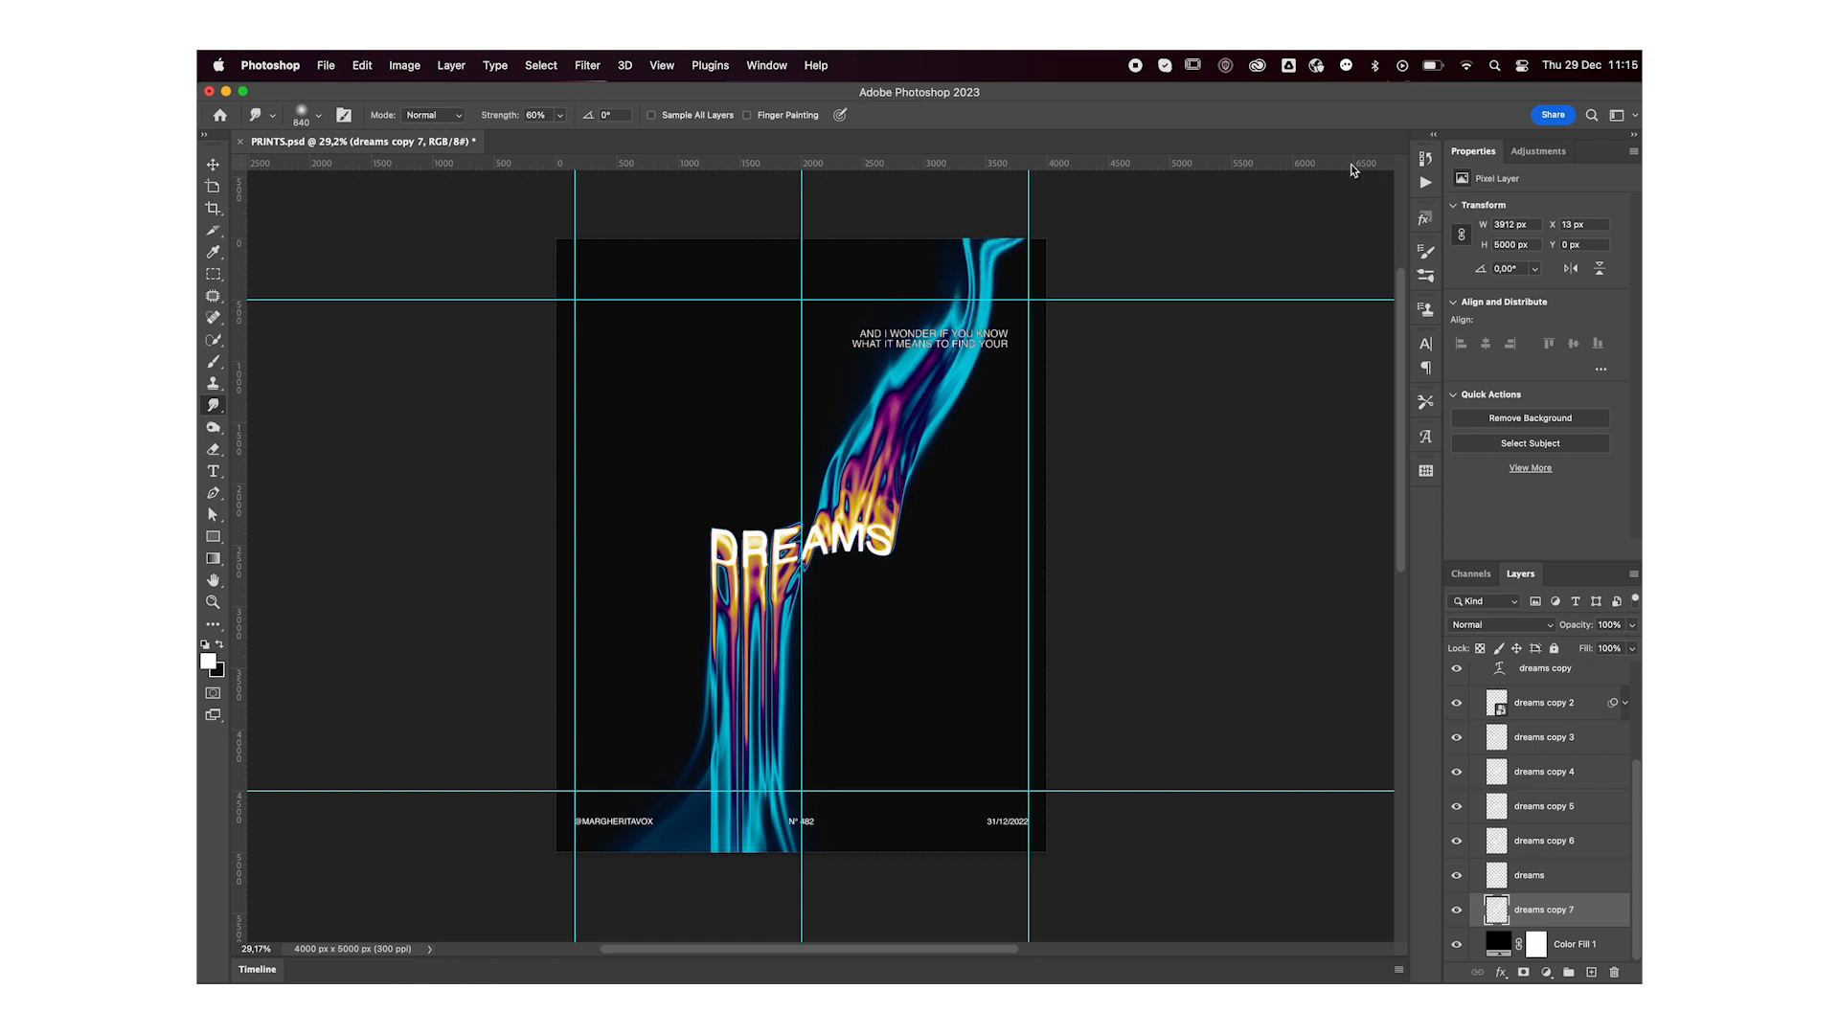
{"action": "left_click", "coordinate": [1457, 876]}
{"action": "left_click", "coordinate": [1456, 876]}
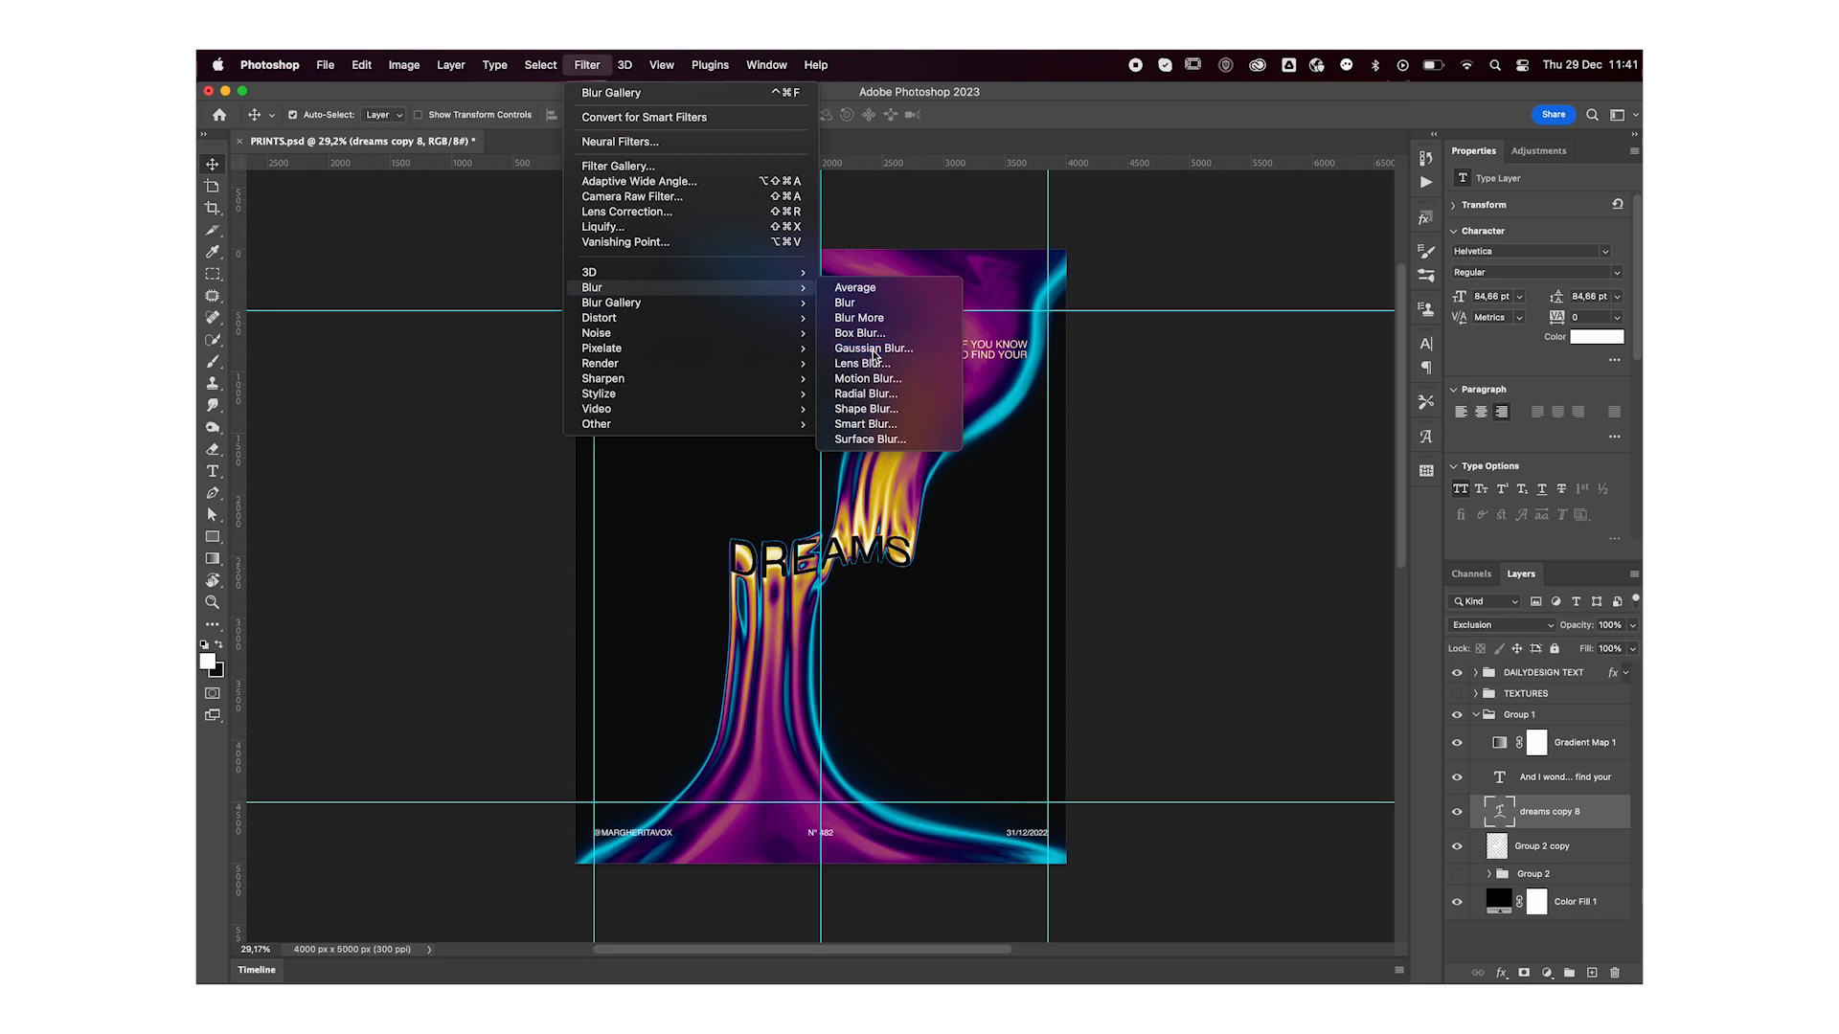
Step: Convert the dreams copy 8 text layer to a smart object and give it a 10-pixel Gaussian Blur
{"action": "left_click", "coordinate": [873, 356]}
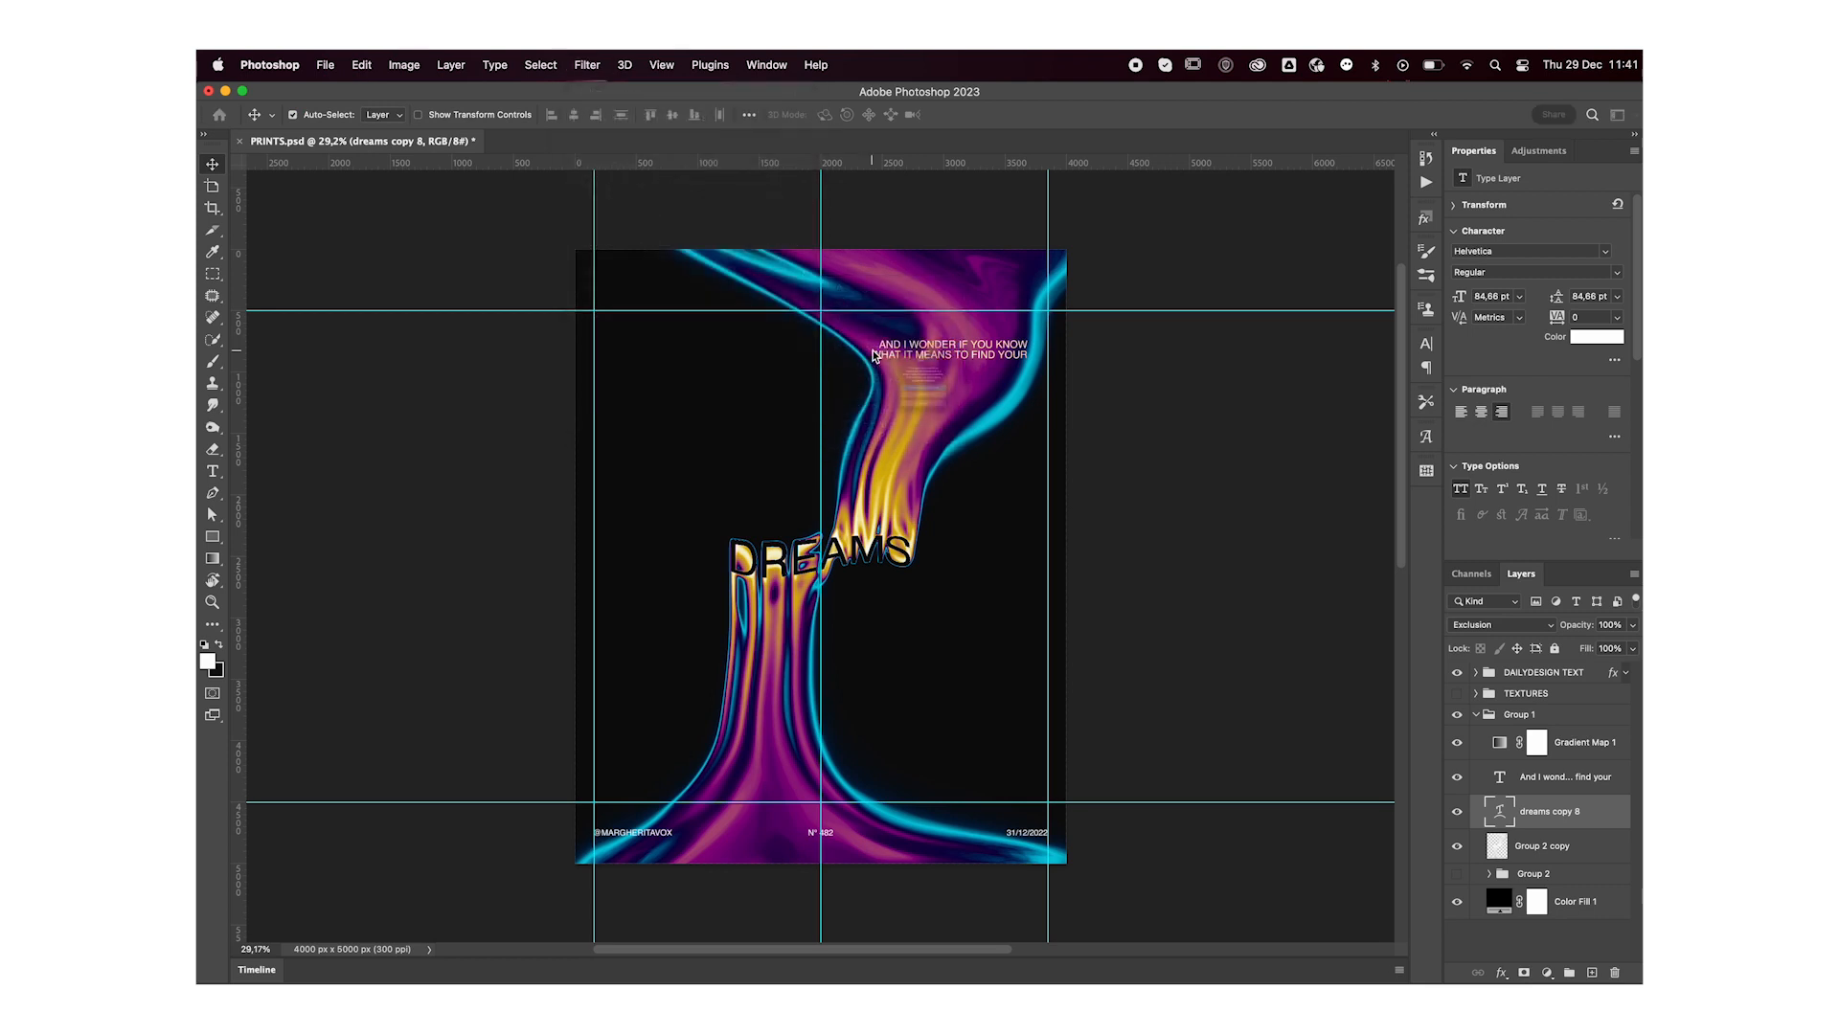
{"action": "left_click", "coordinate": [898, 422]}
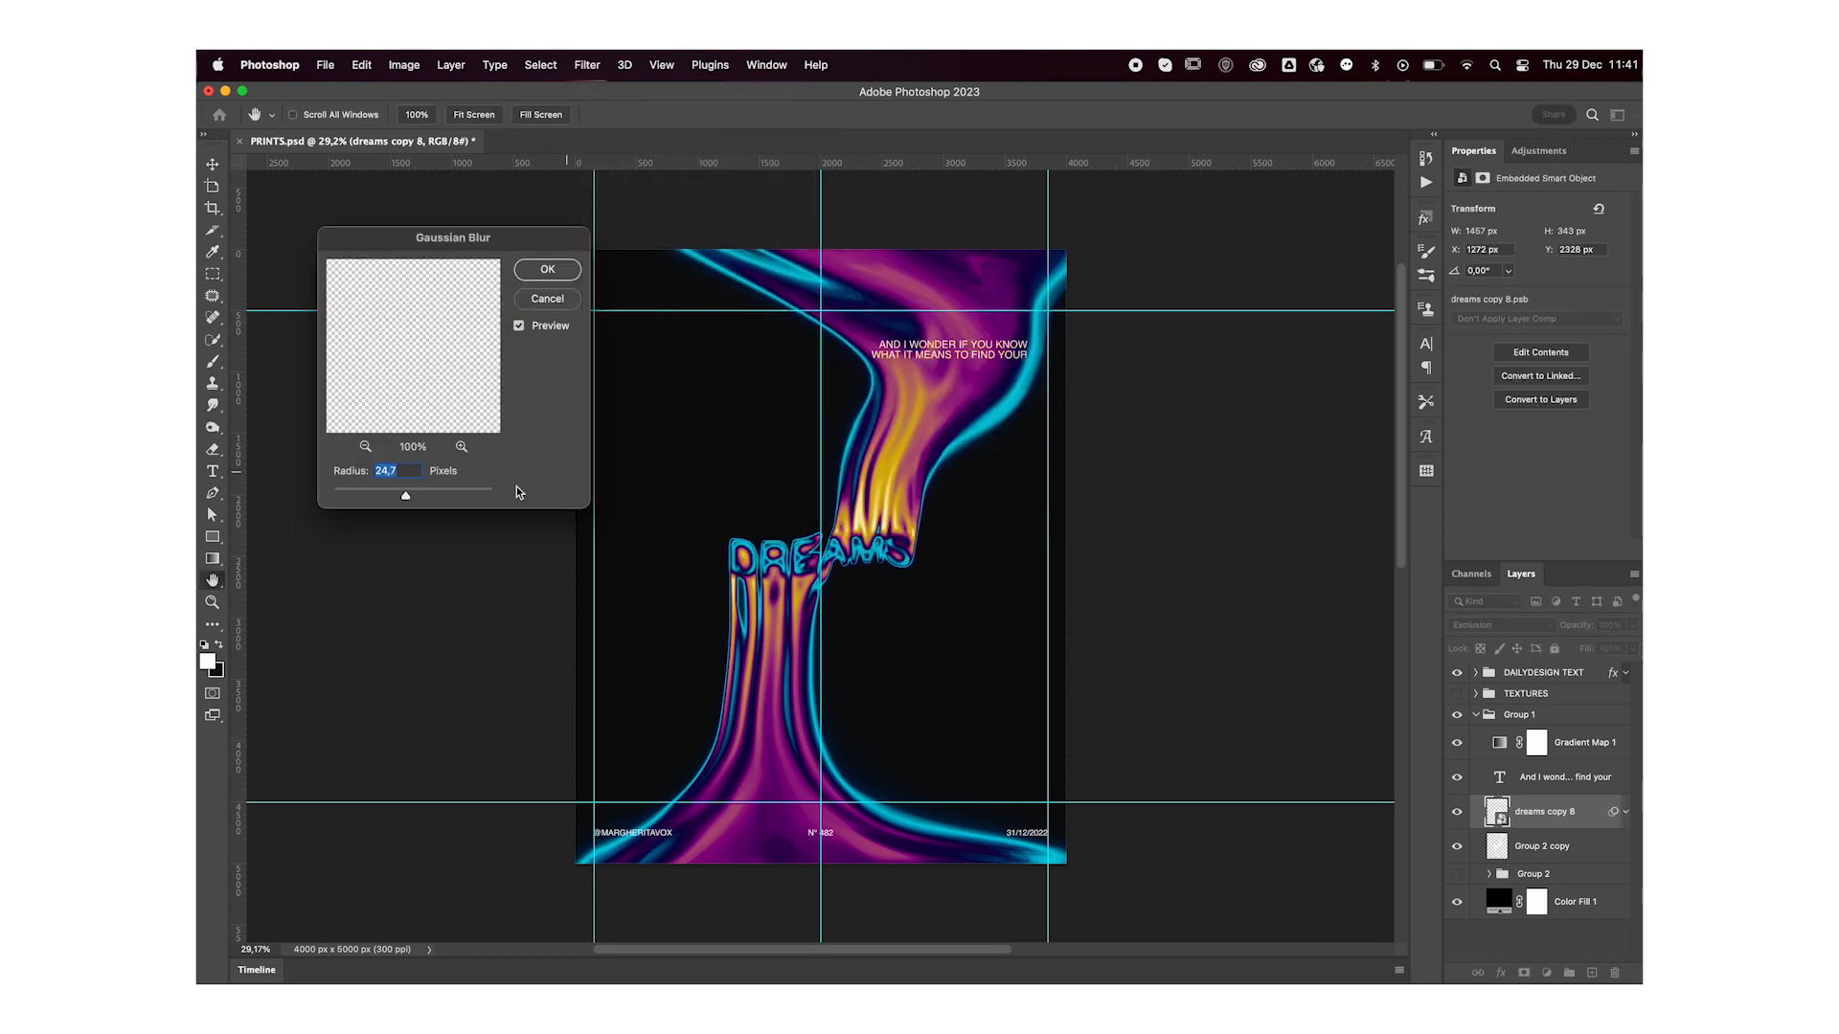
{"action": "left_click_drag", "start_coordinate": [376, 496], "coordinate": [404, 497]}
{"action": "left_click", "coordinate": [413, 498]}
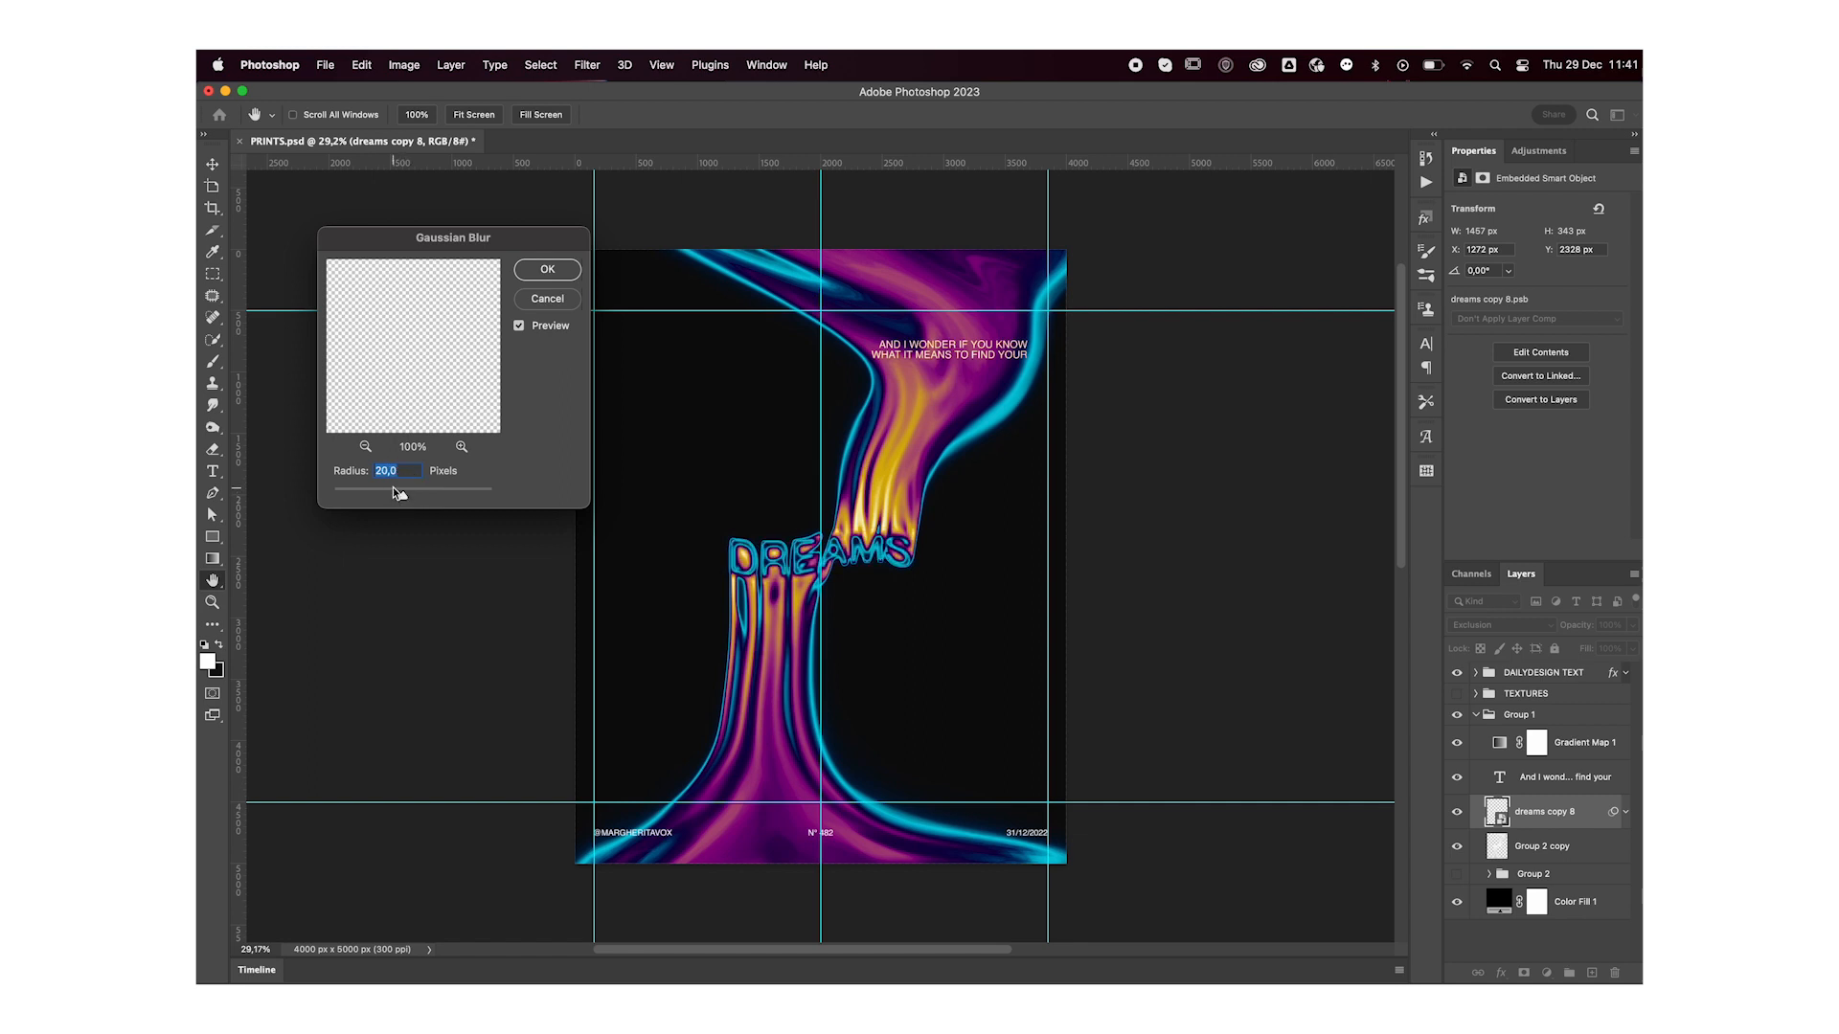
{"action": "key", "text": "Down"}
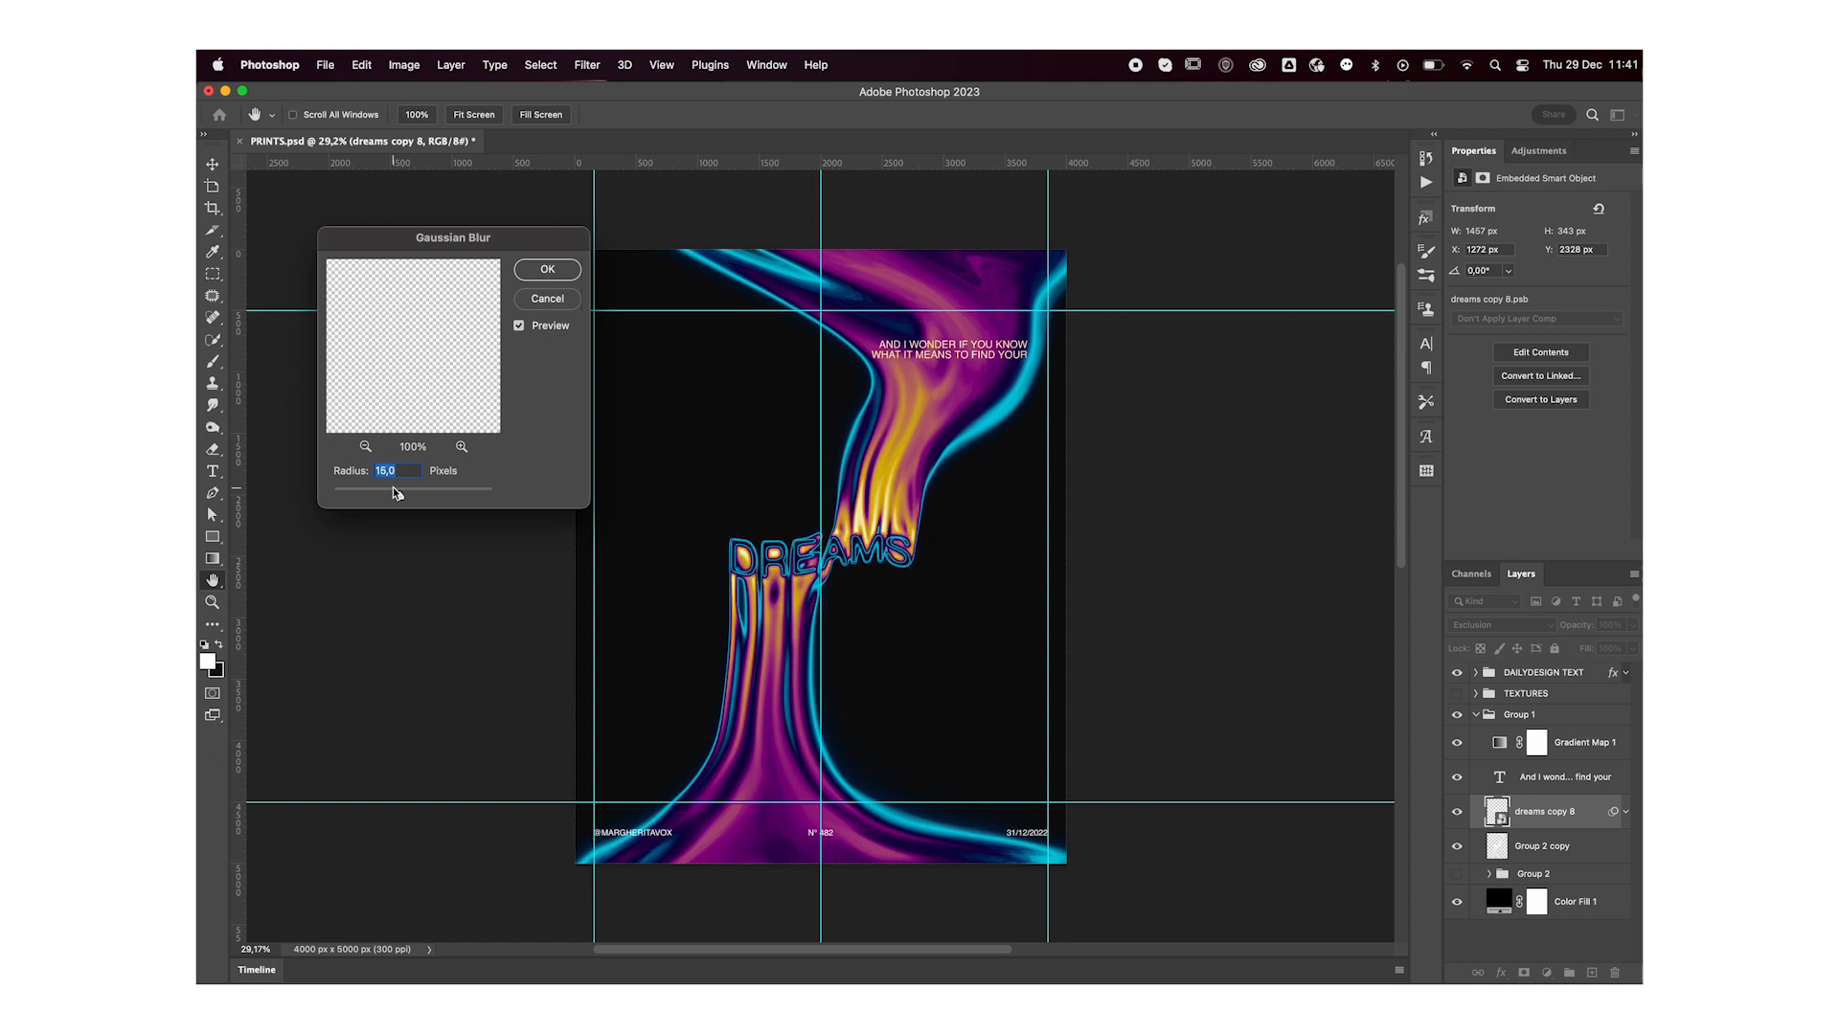
{"action": "key", "text": "Down"}
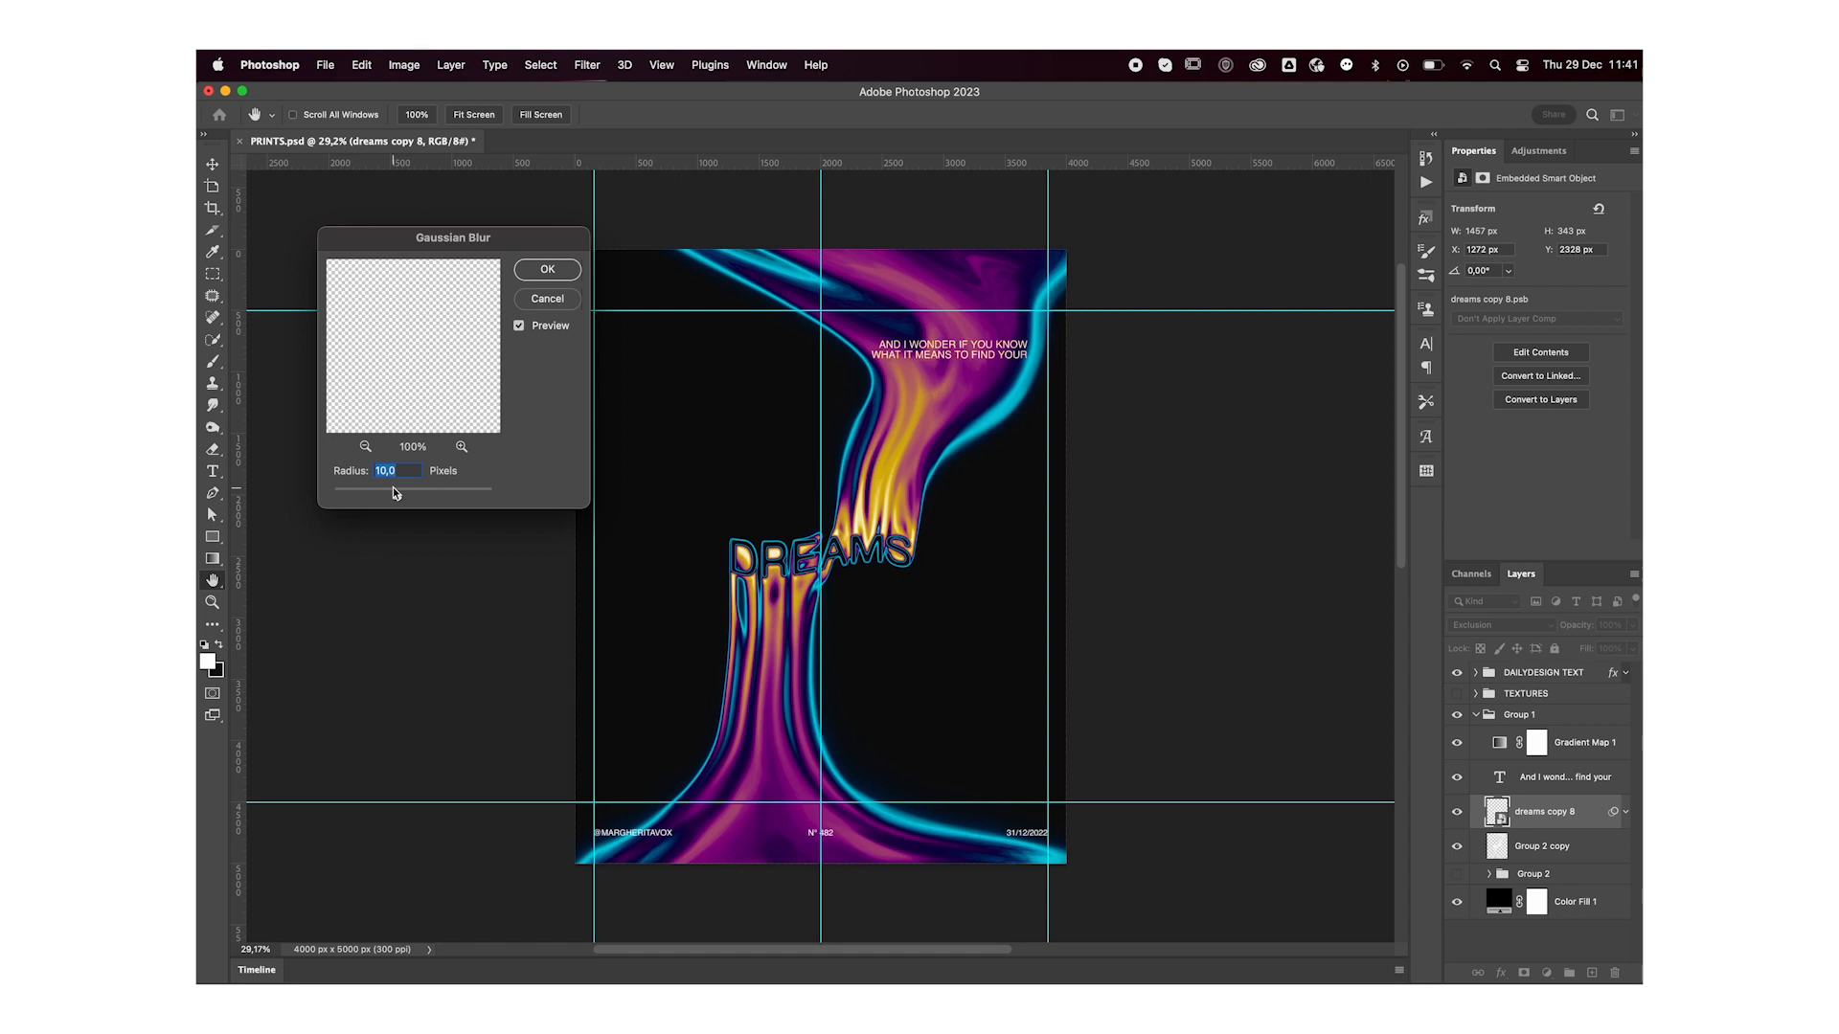
{"action": "key", "text": "Return"}
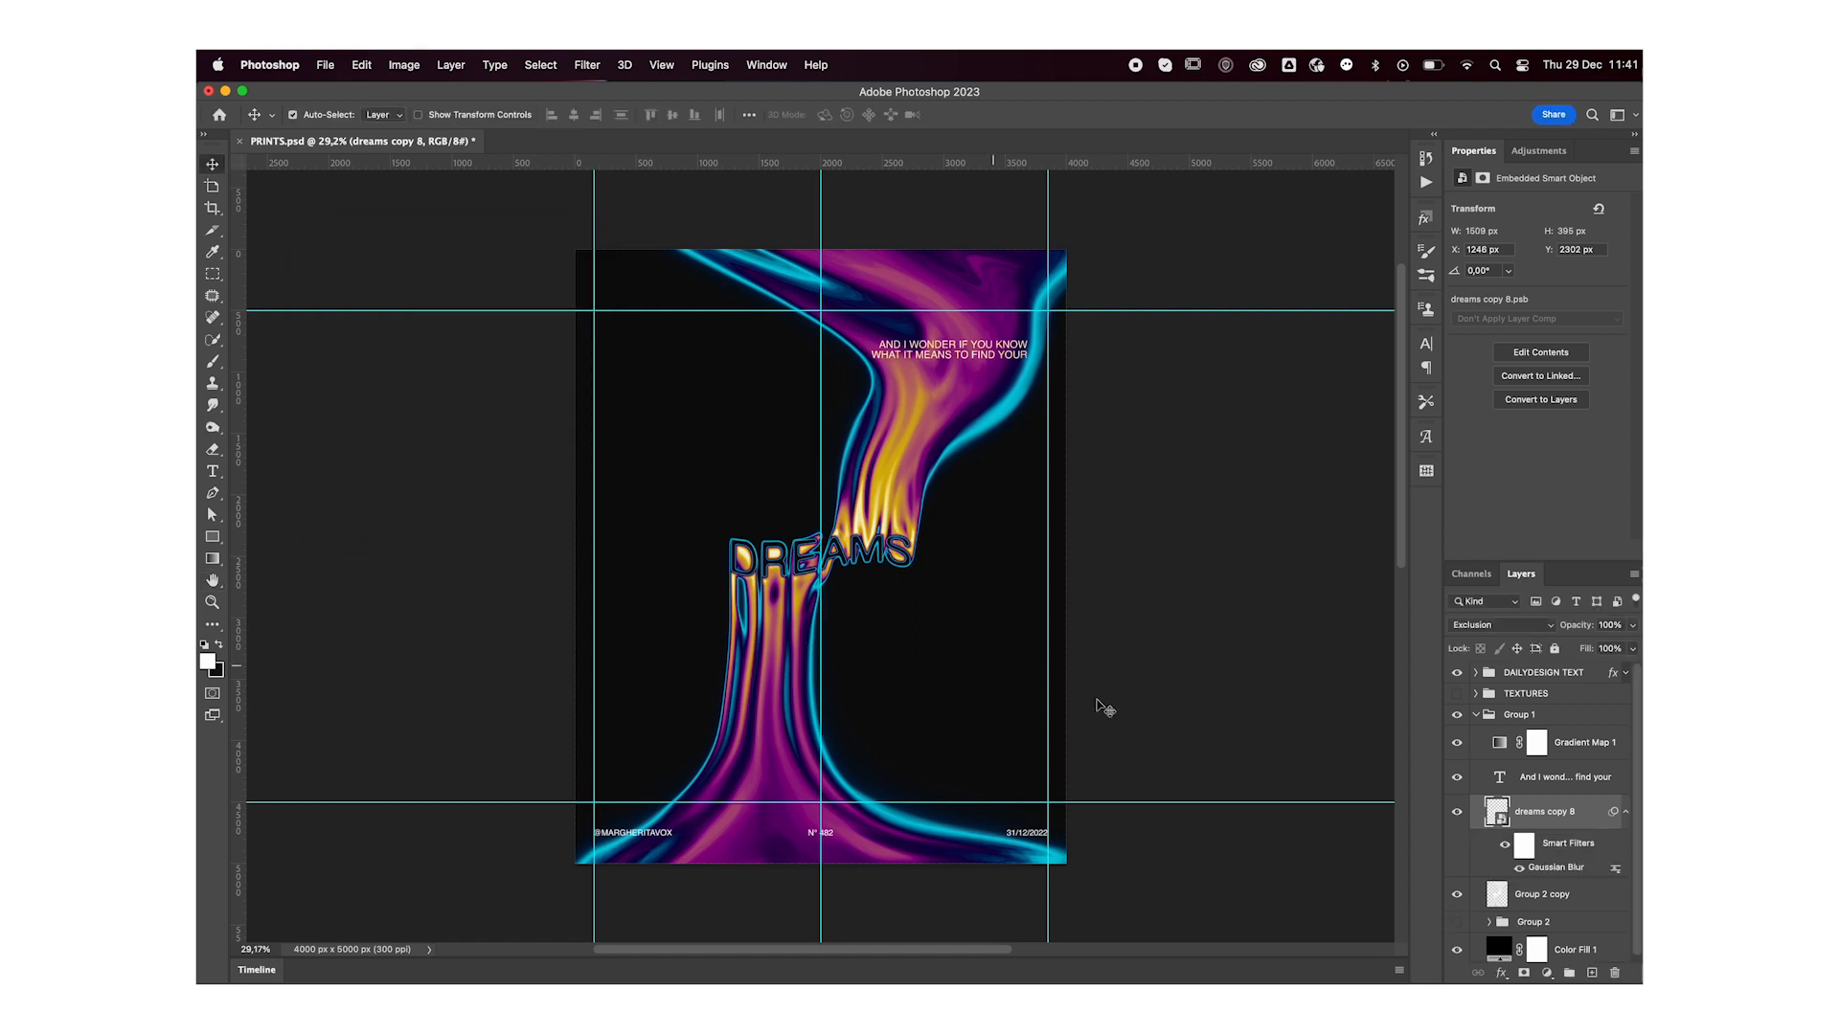
Step: Duplicate Group 1 and, inside the group copy, duplicate the "And I wonder if you know" text layer
{"action": "left_click", "coordinate": [1476, 715]}
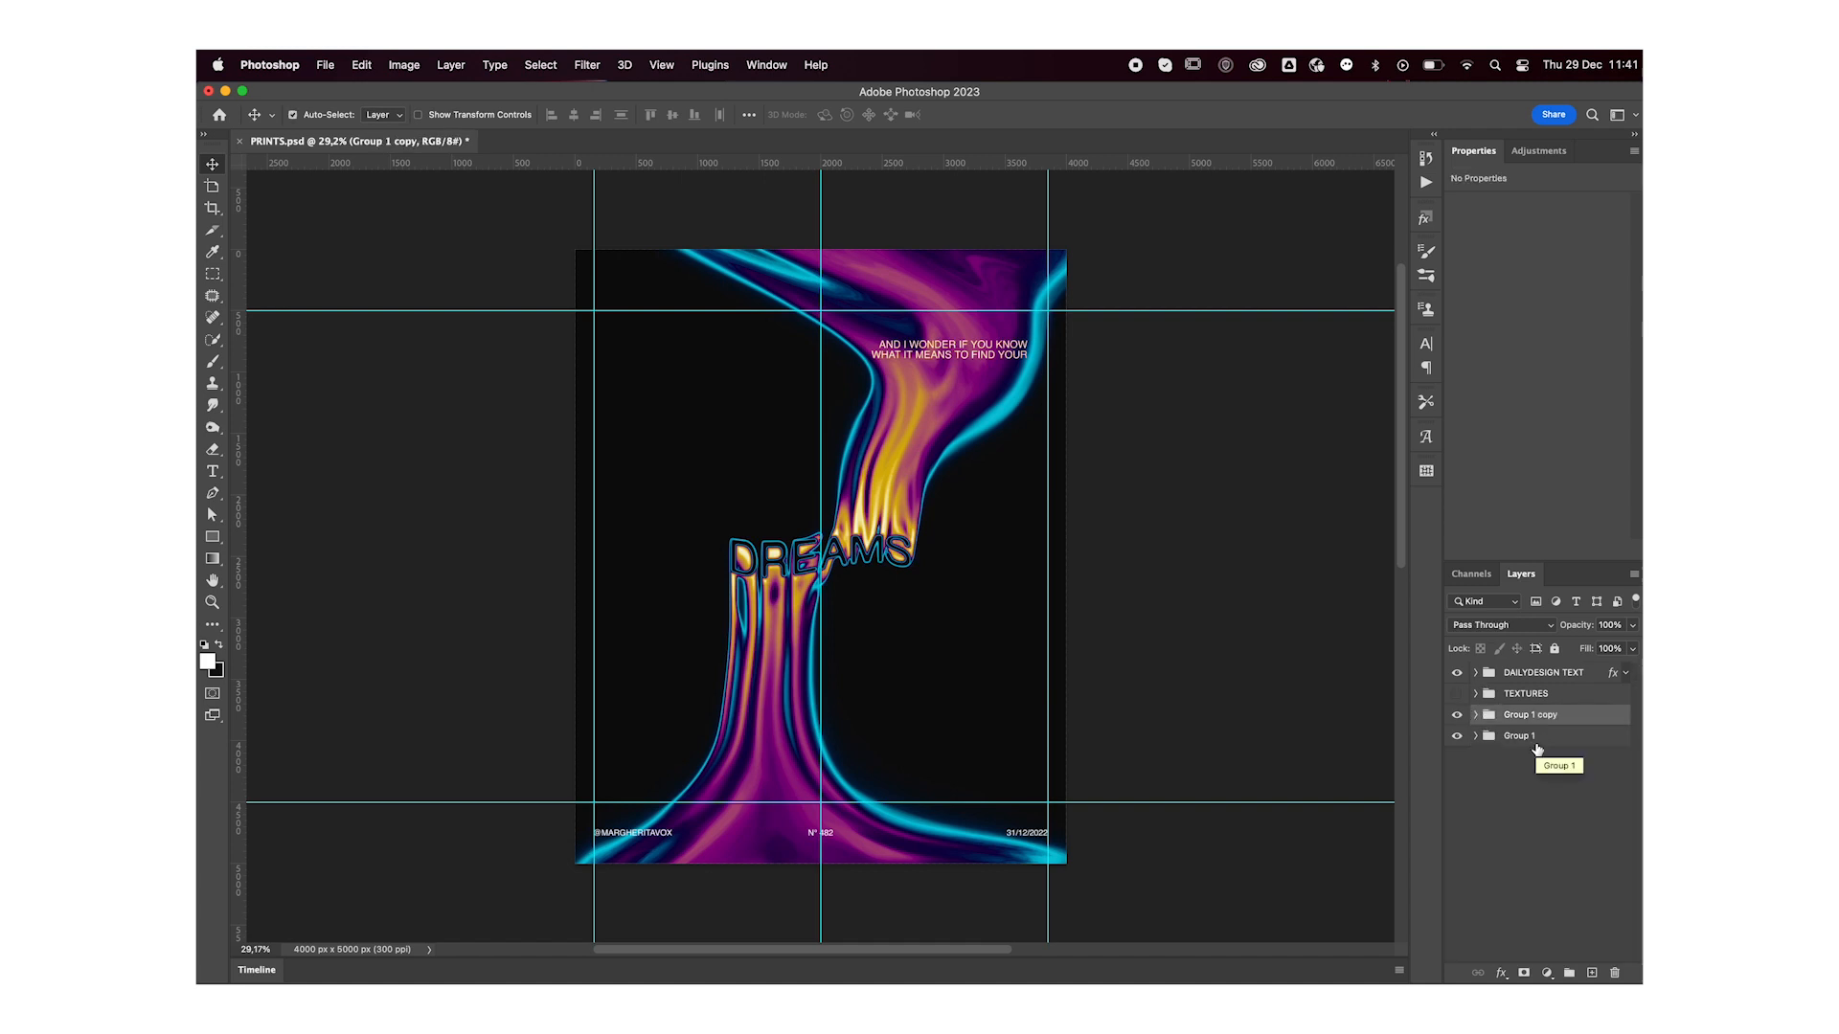
{"action": "left_click", "coordinate": [1476, 716]}
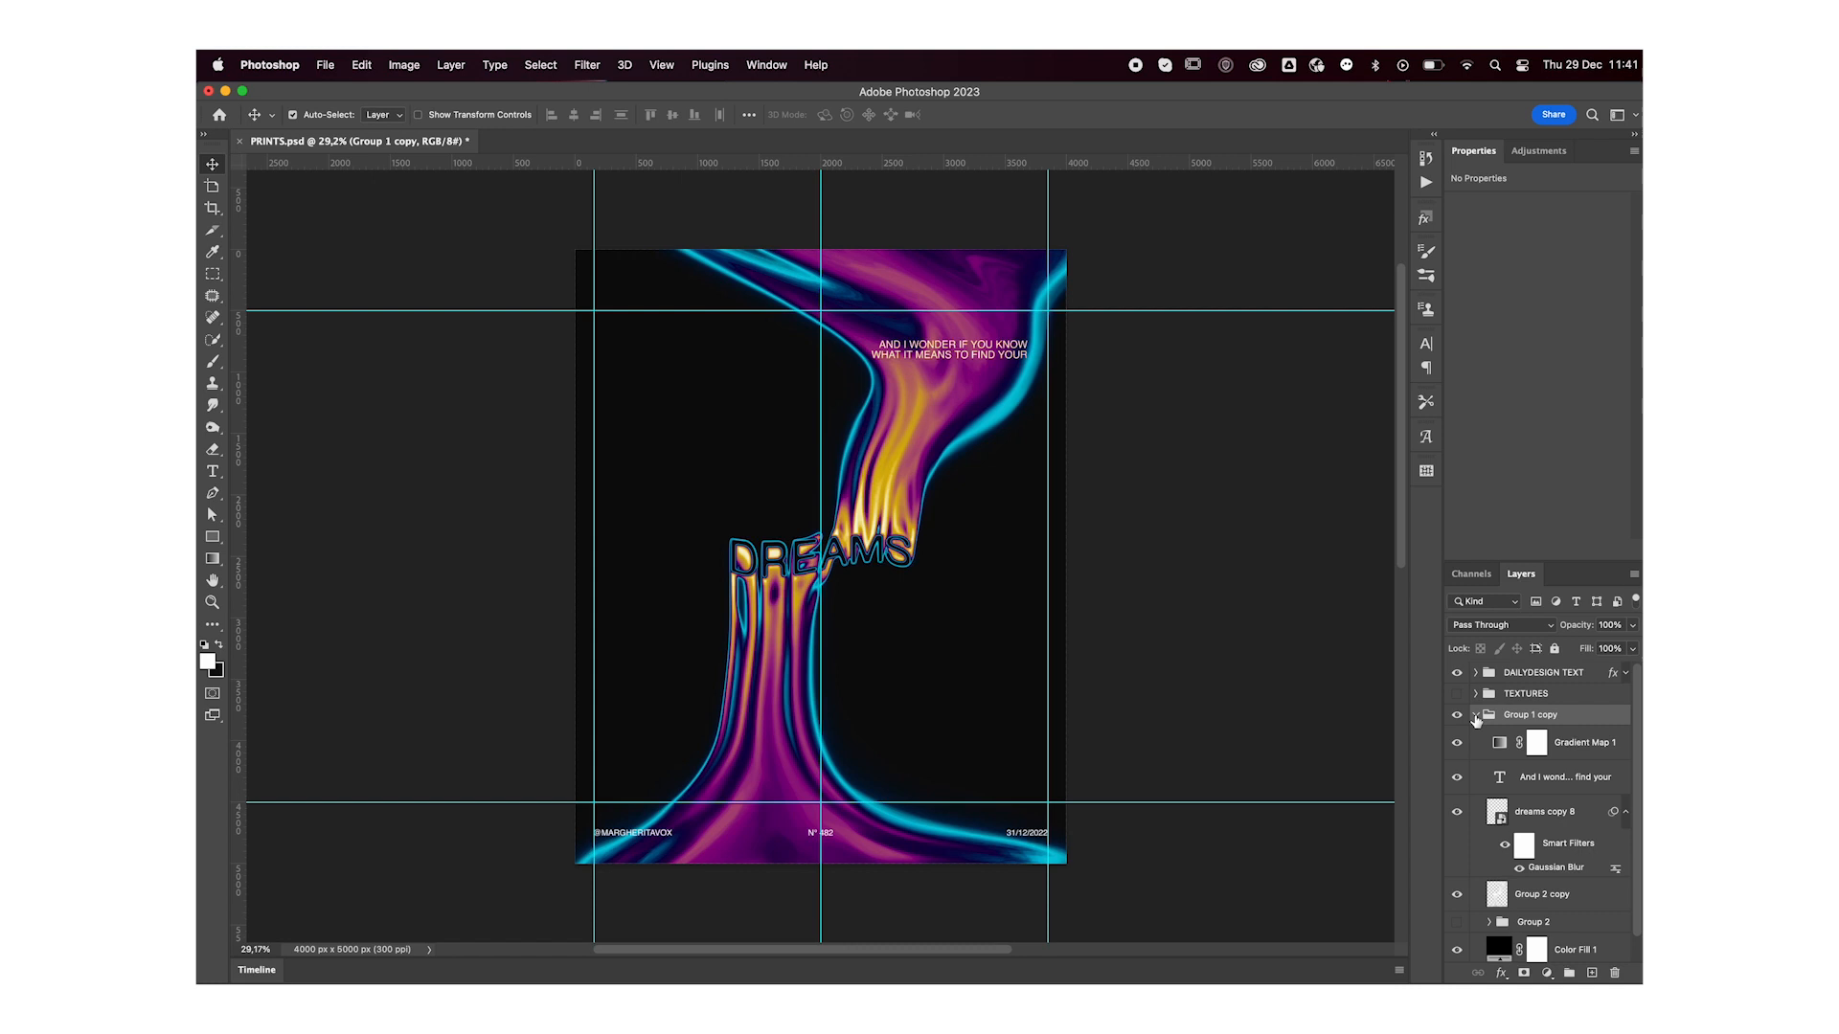
{"action": "left_click", "coordinate": [1545, 787]}
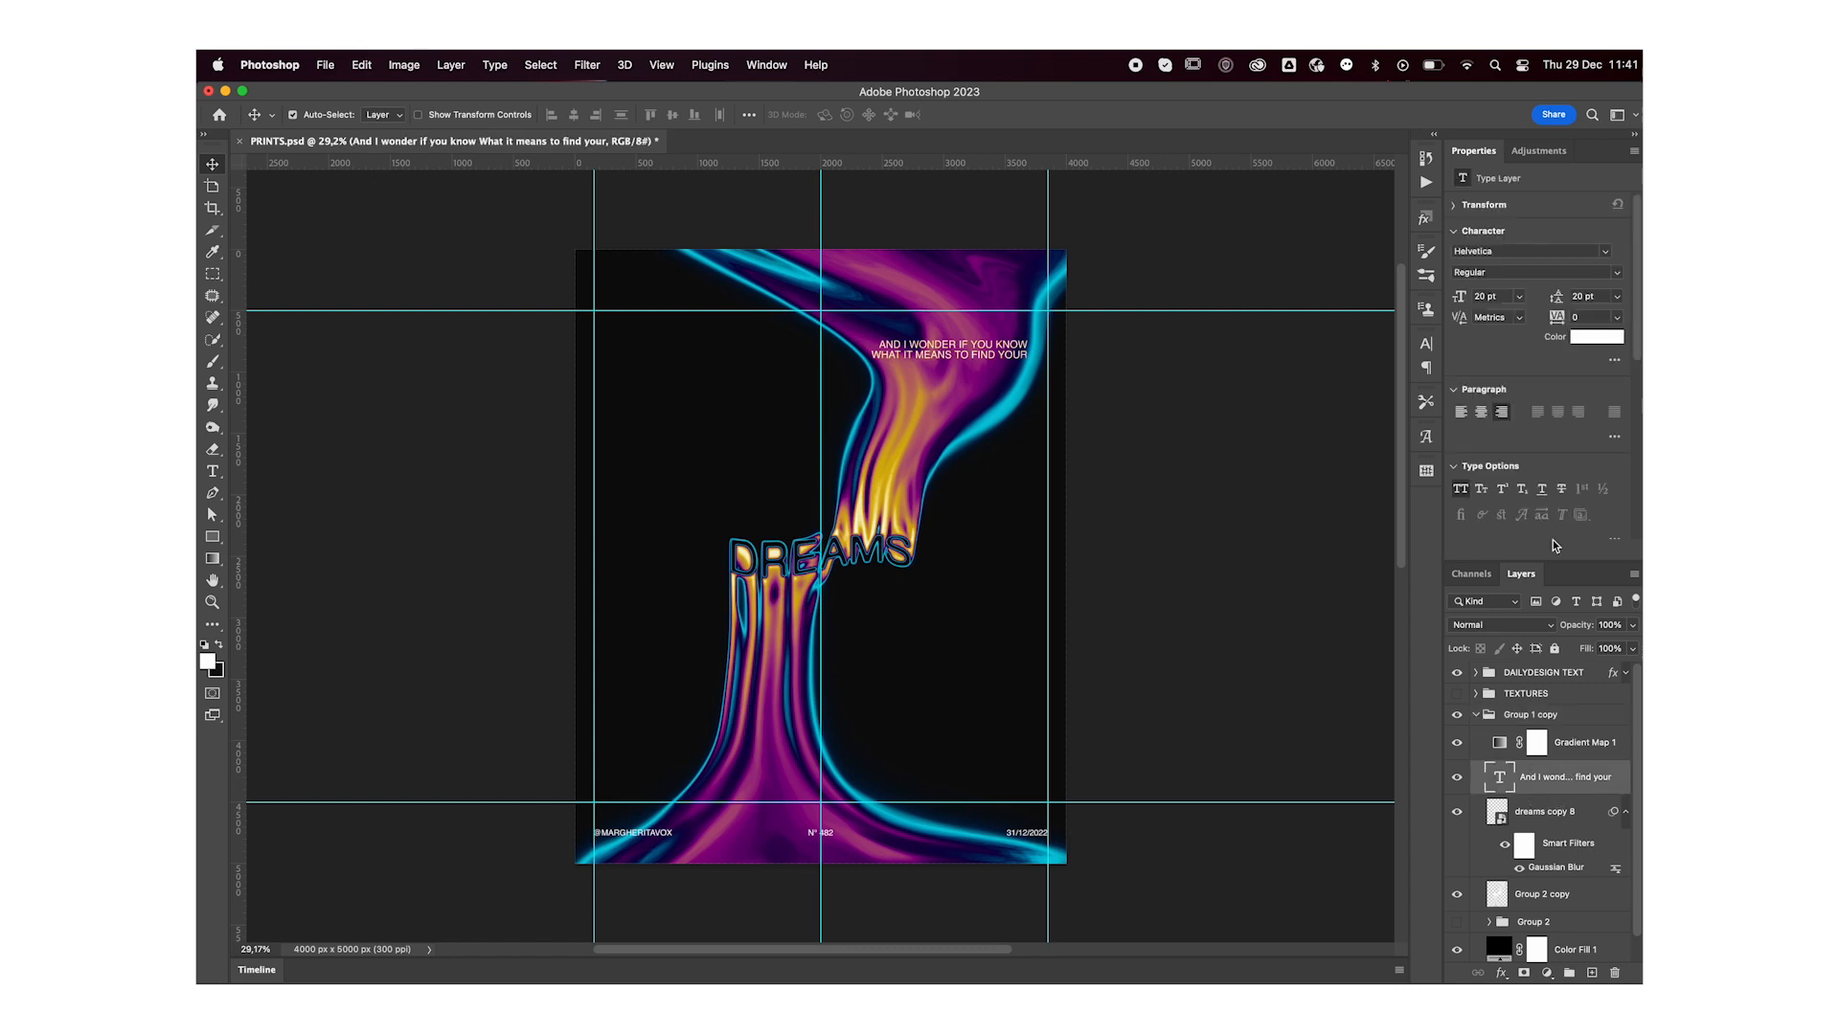
{"action": "key", "text": "super+j"}
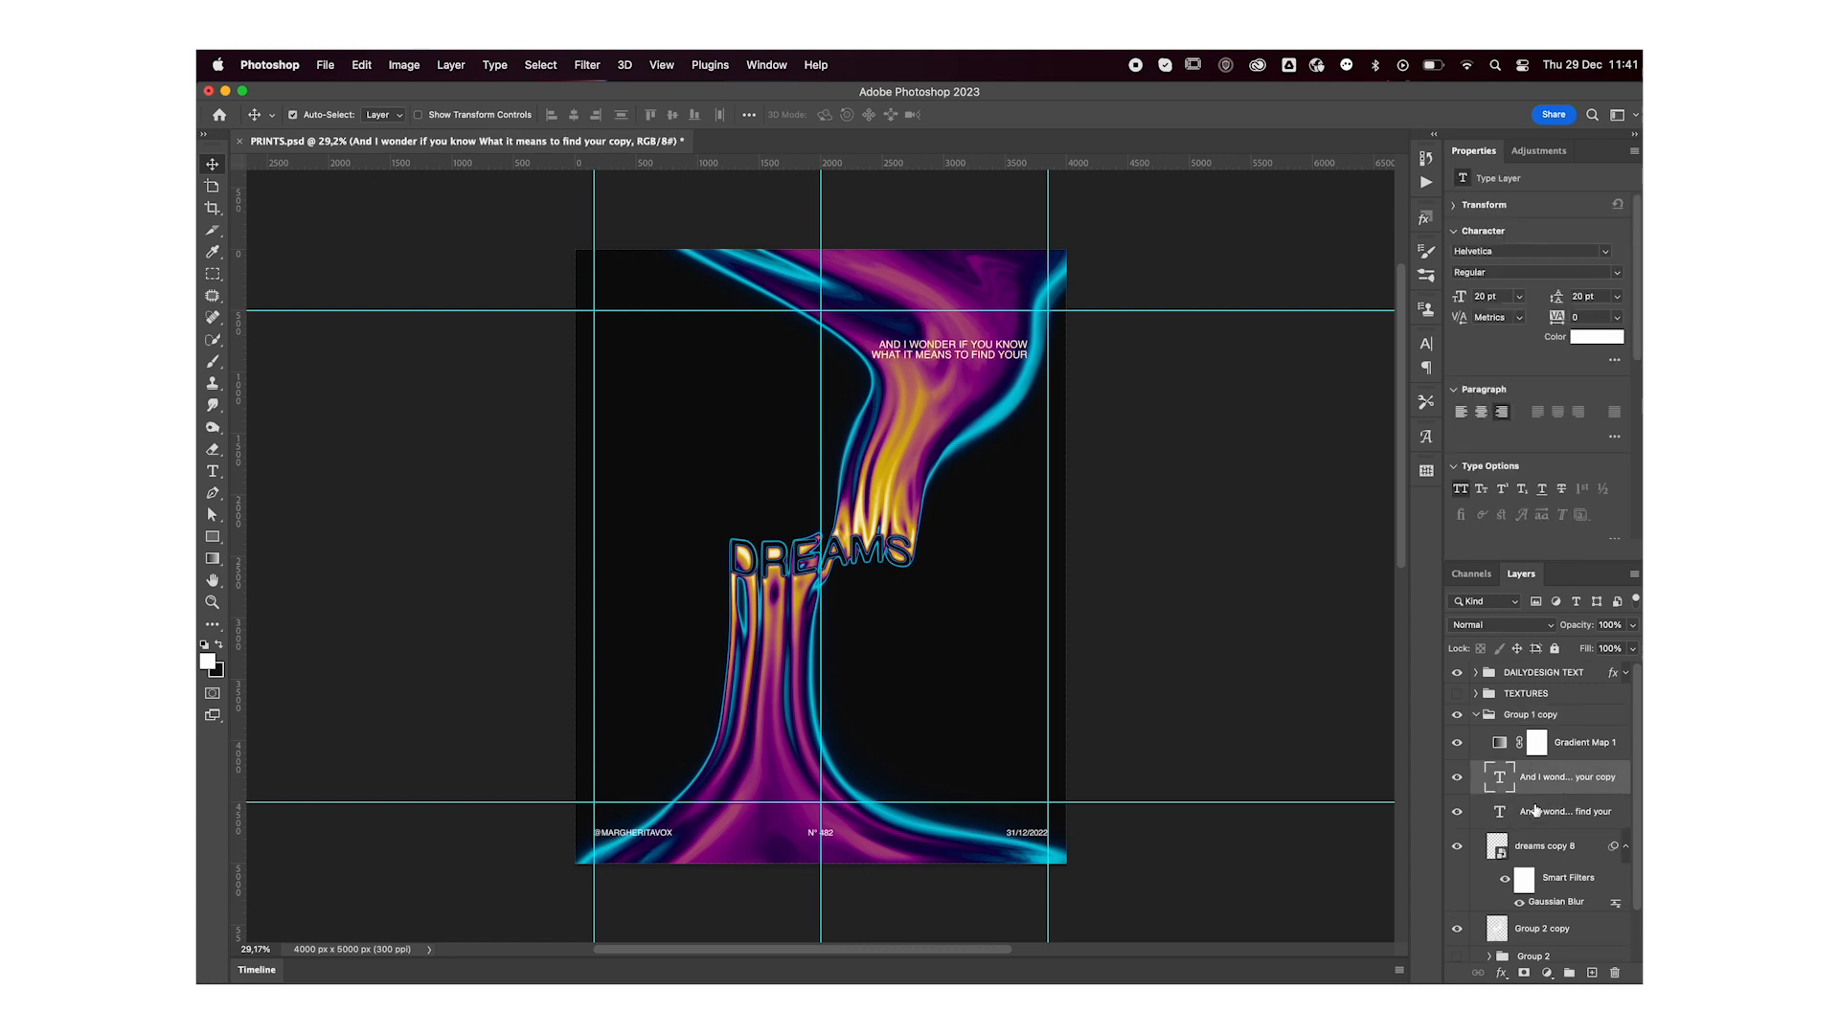
Step: Convert the lower "And I wonder" text layer to a smart object and apply a Gaussian Blur smaller than 10 pixels
{"action": "left_click", "coordinate": [1535, 814]}
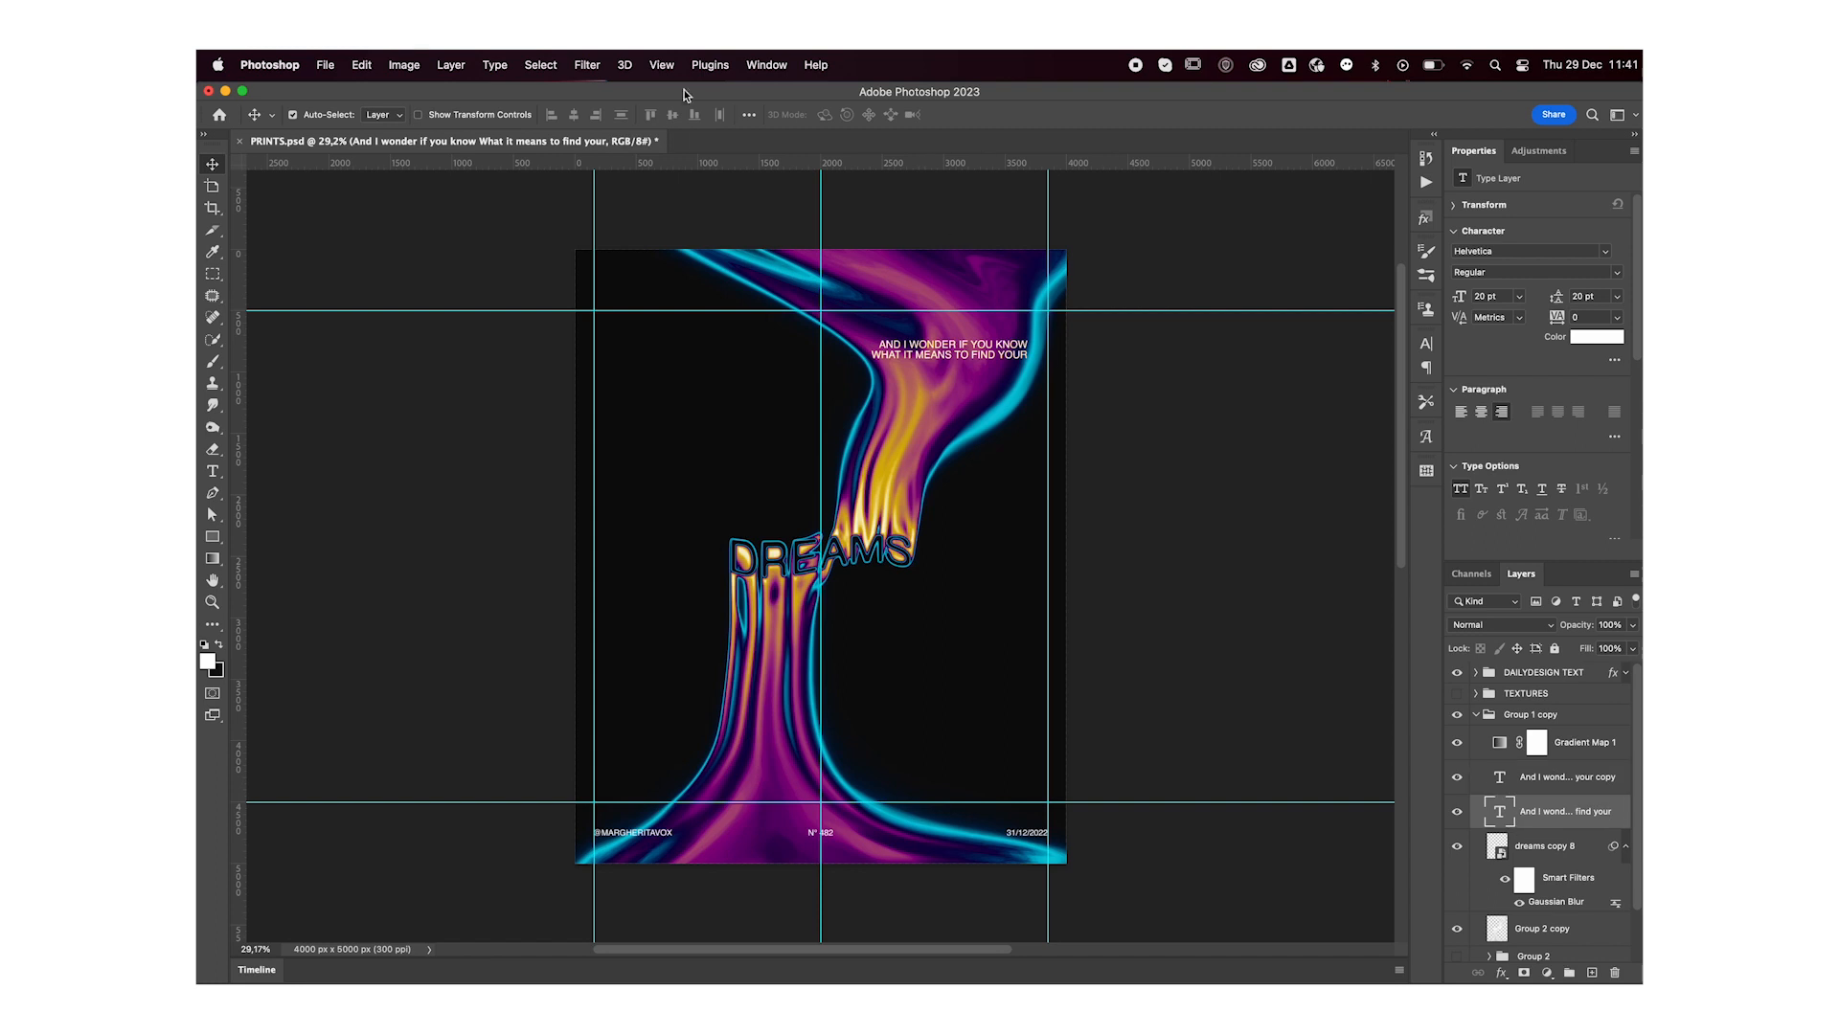
{"action": "left_click", "coordinate": [589, 65]}
{"action": "mouse_move", "coordinate": [613, 287]}
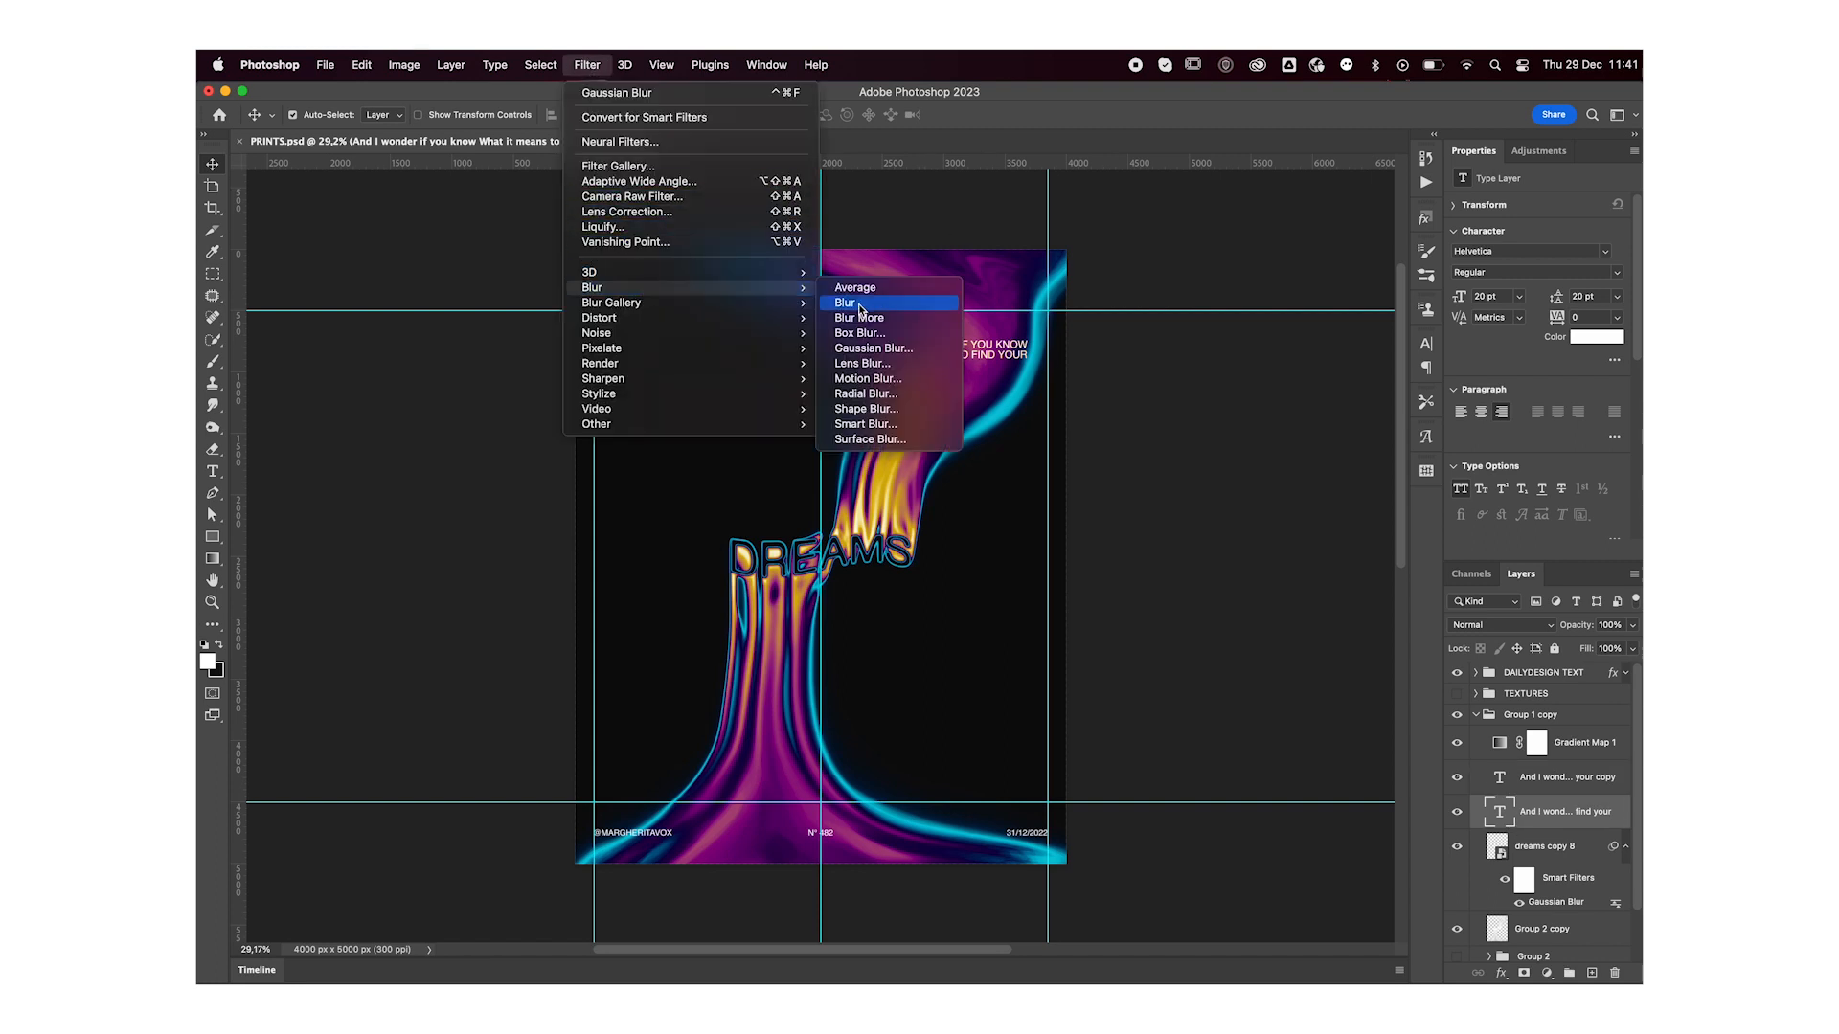
{"action": "left_click", "coordinate": [879, 353]}
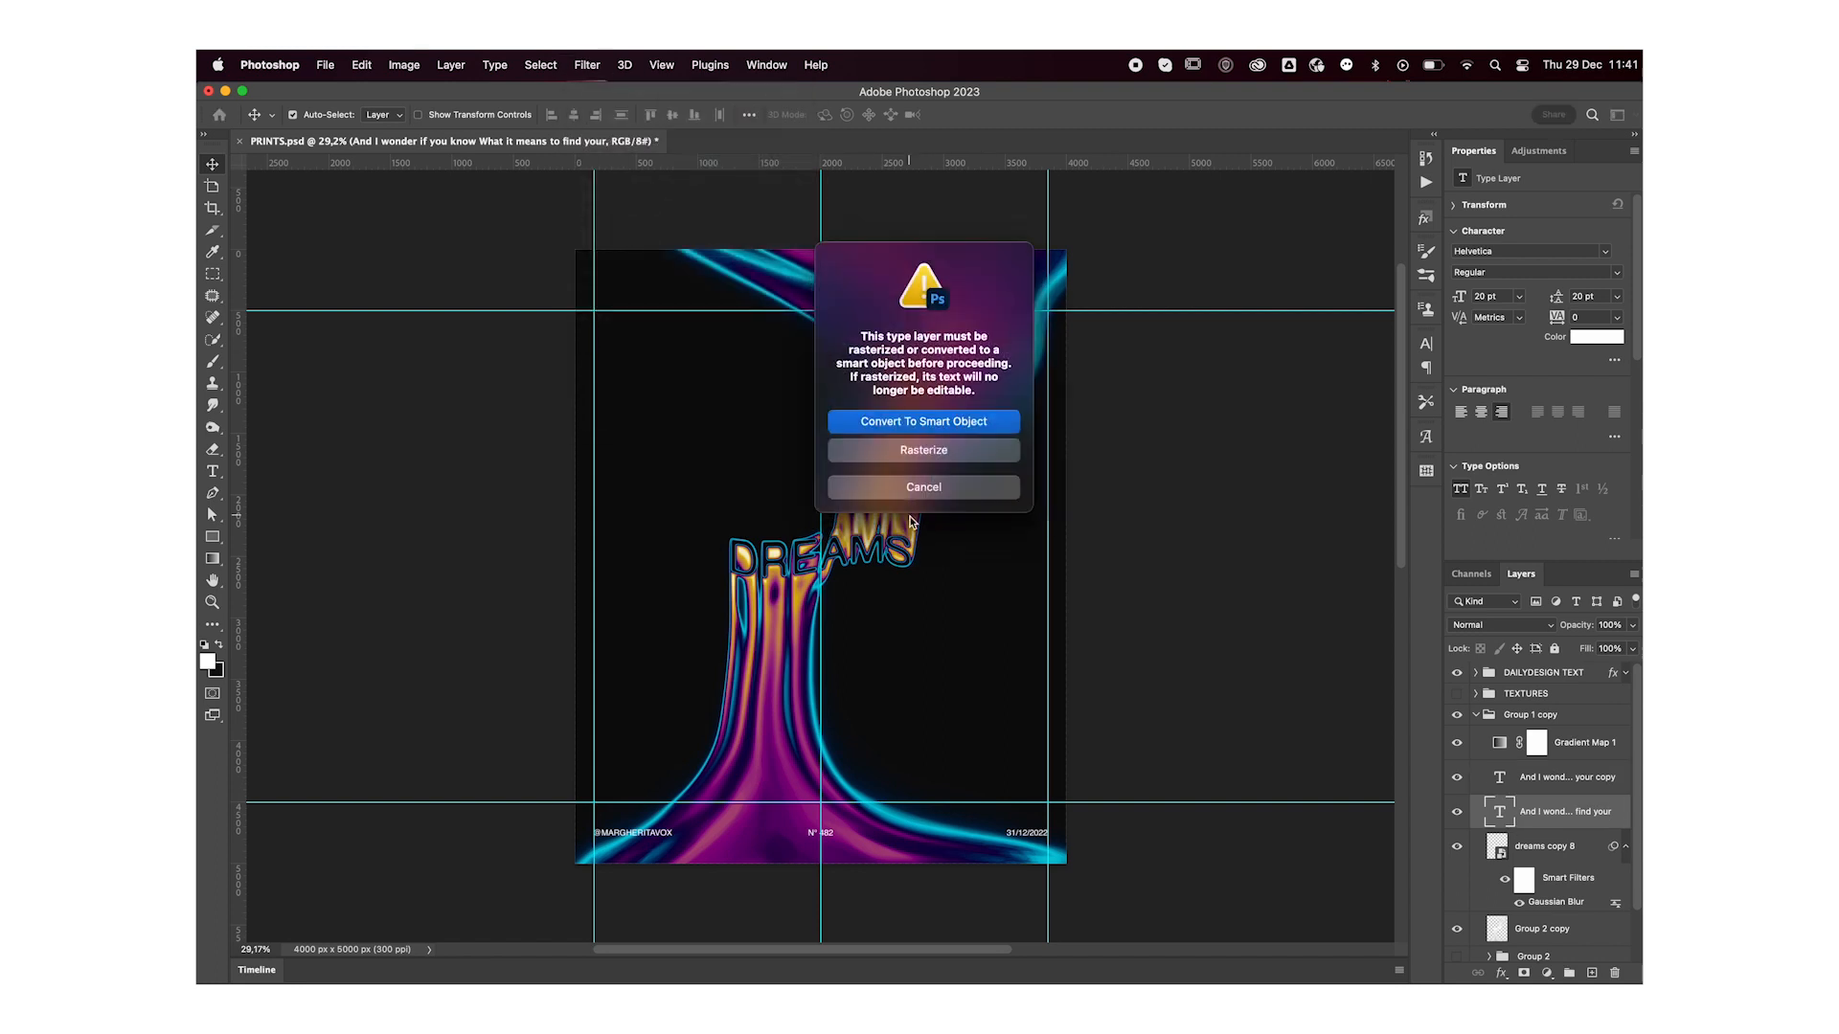
{"action": "left_click", "coordinate": [914, 421]}
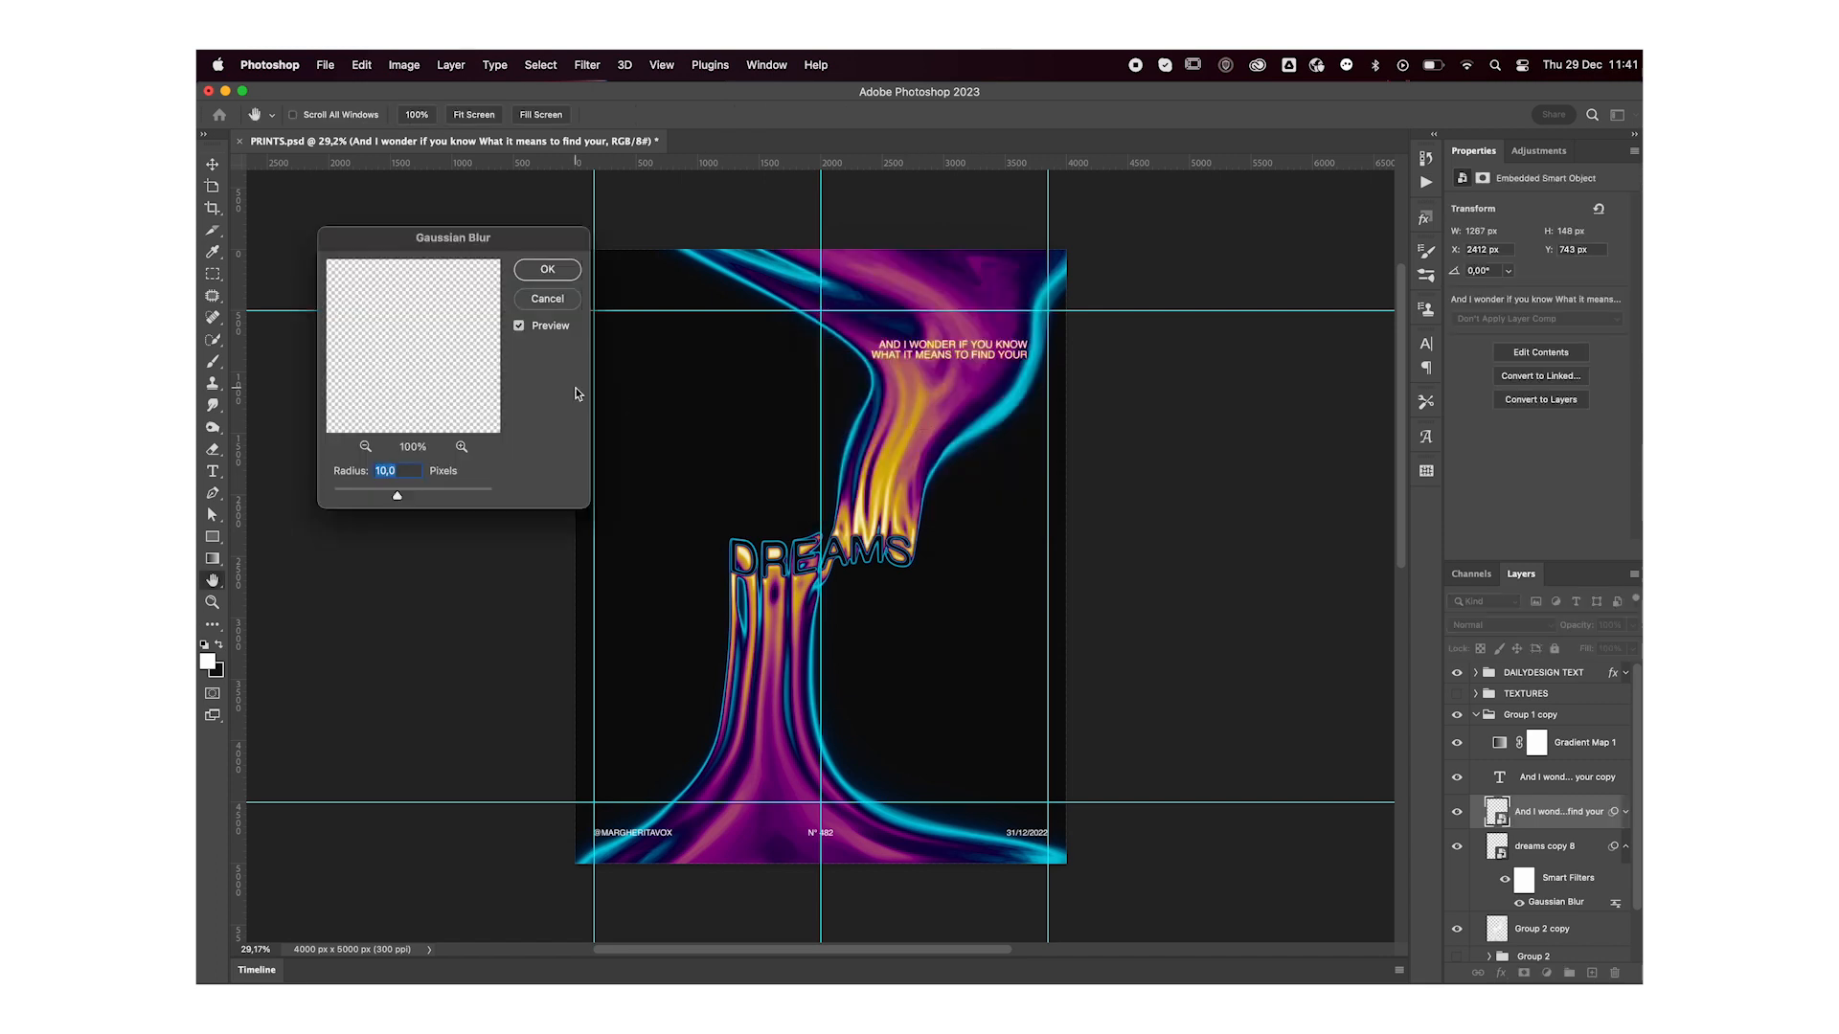
{"action": "key", "text": "shift+Down"}
{"action": "key", "text": "shift+Down"}
{"action": "key", "text": "shift+Down"}
{"action": "key", "text": "shift+Down"}
{"action": "key", "text": "Return"}
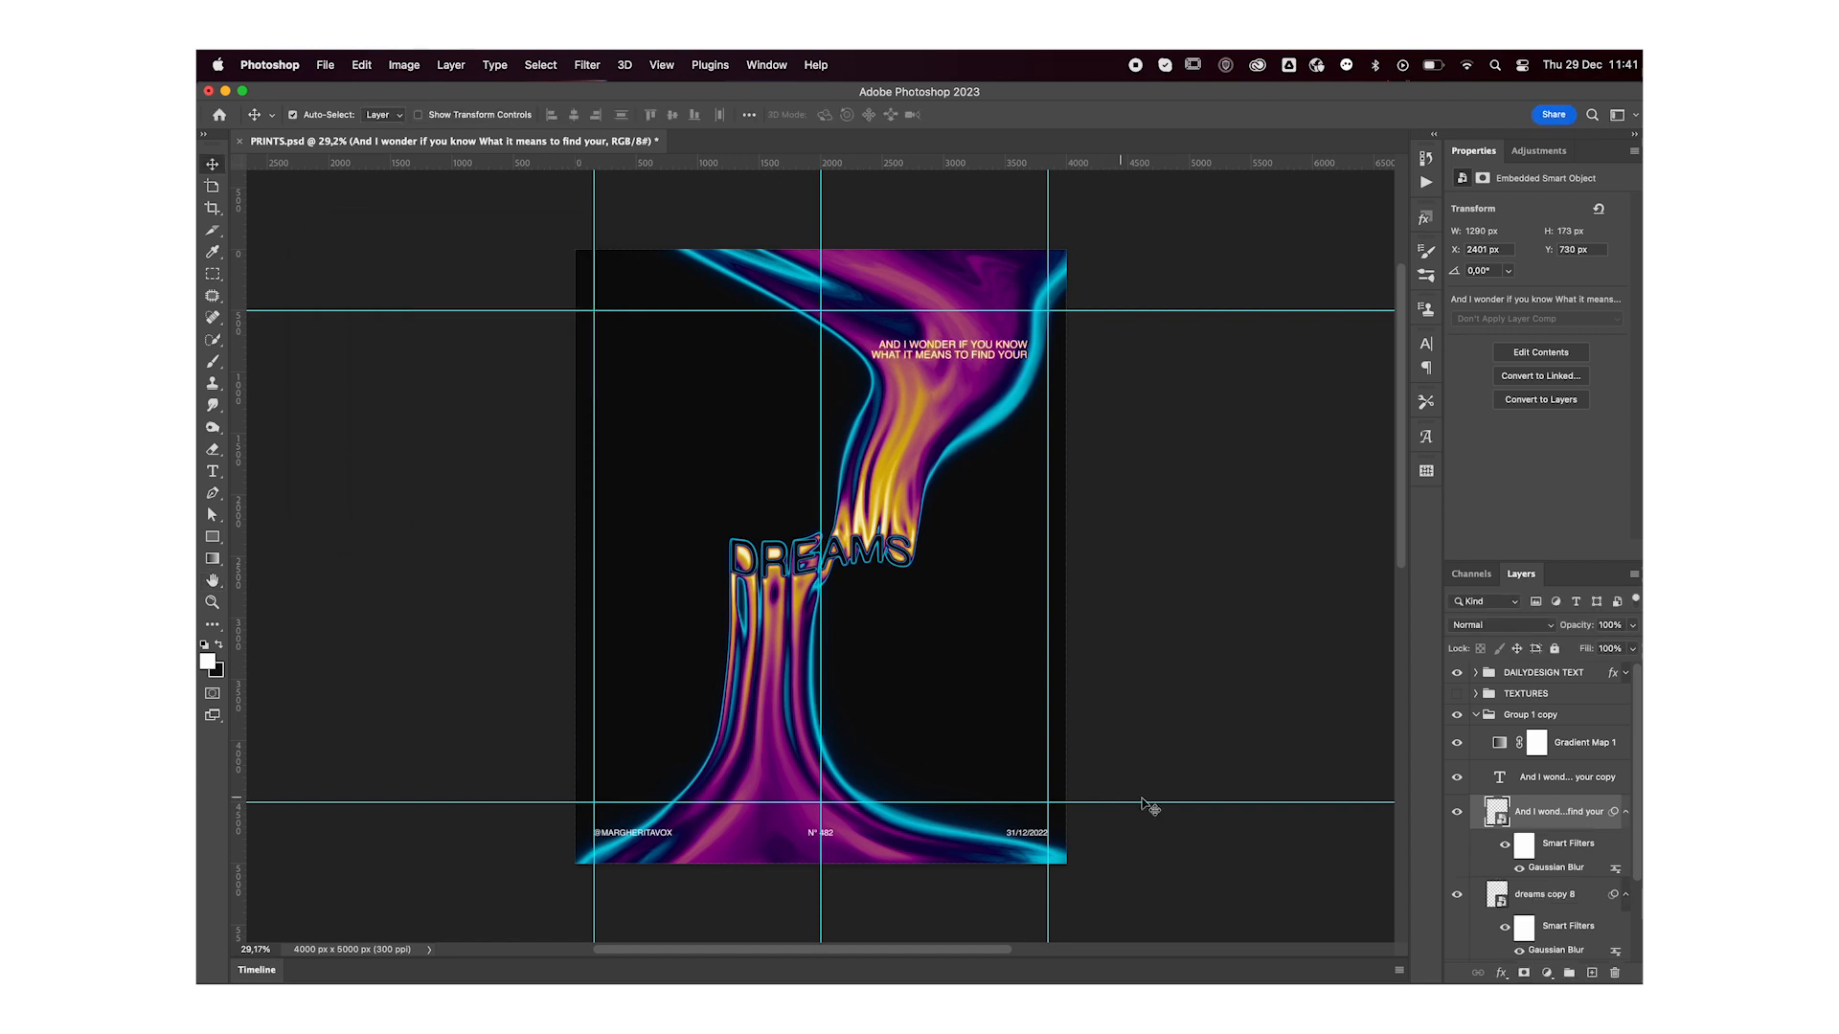
Step: Hide the sharp "And I wonder" text copy and duplicate the blurred text layer to strengthen its yellow lettering
{"action": "left_click", "coordinate": [1457, 778]}
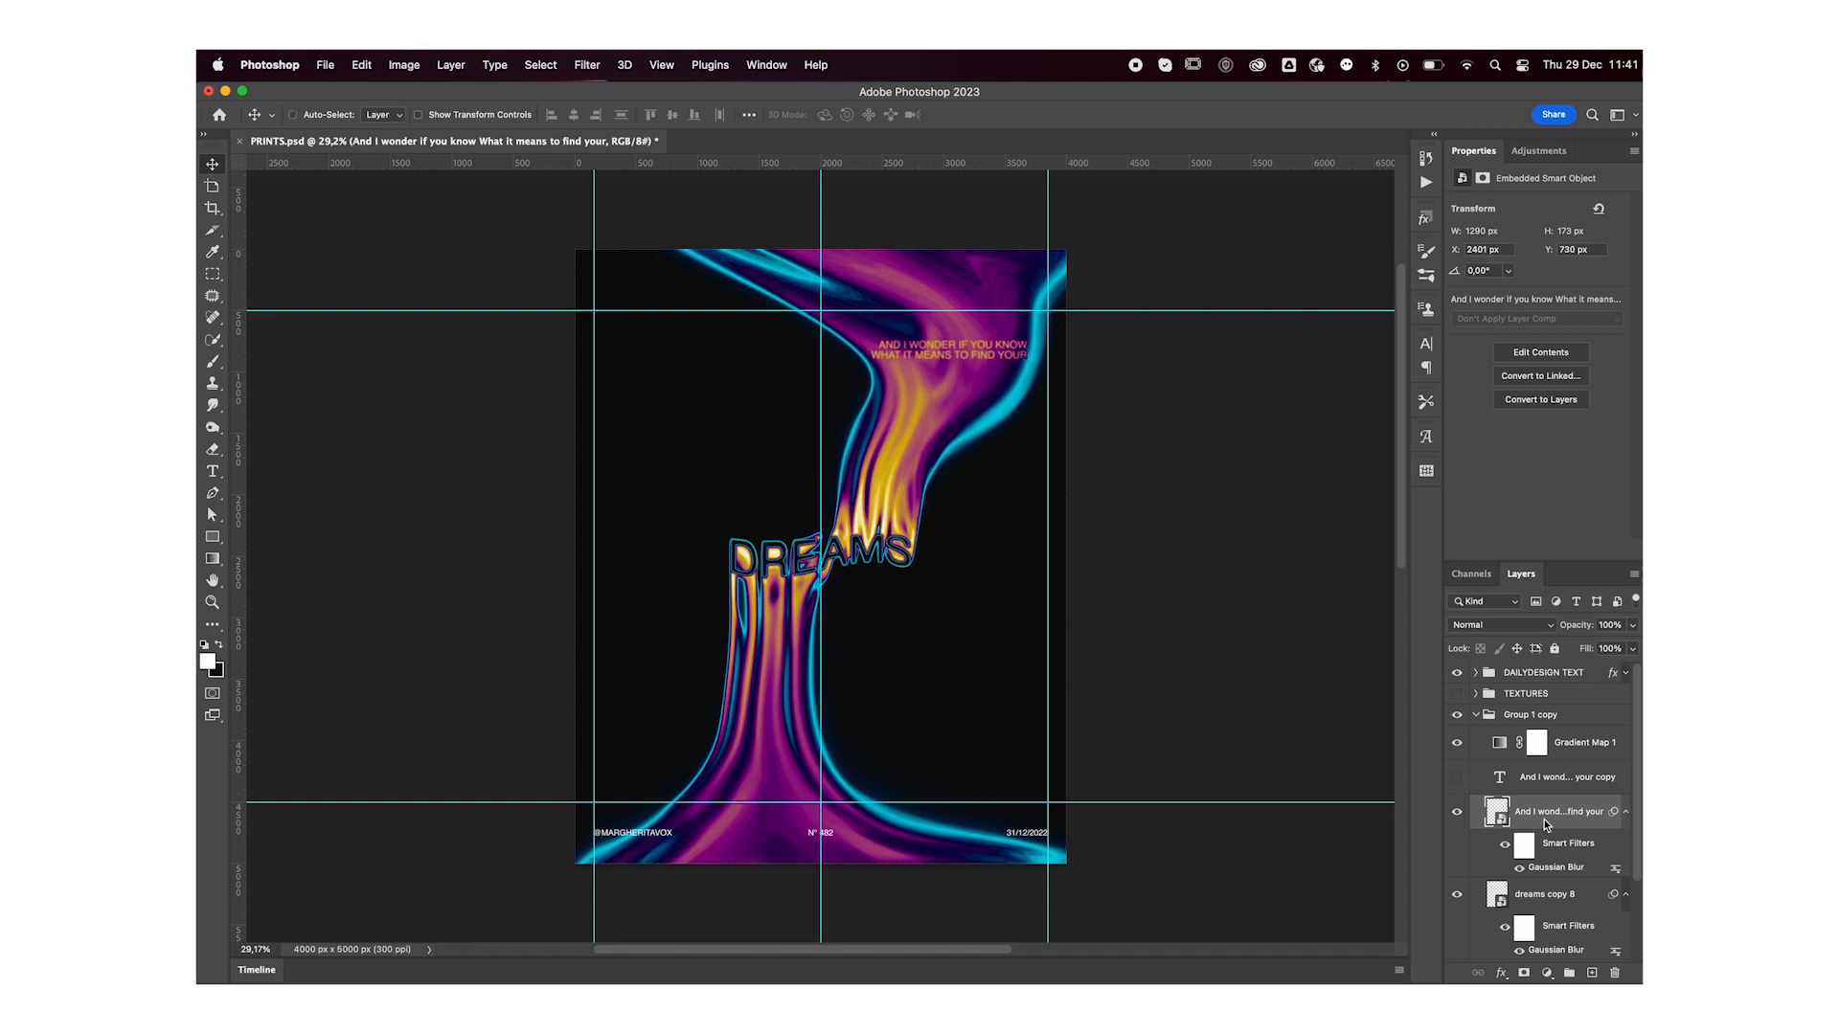
{"action": "key", "text": "super+j"}
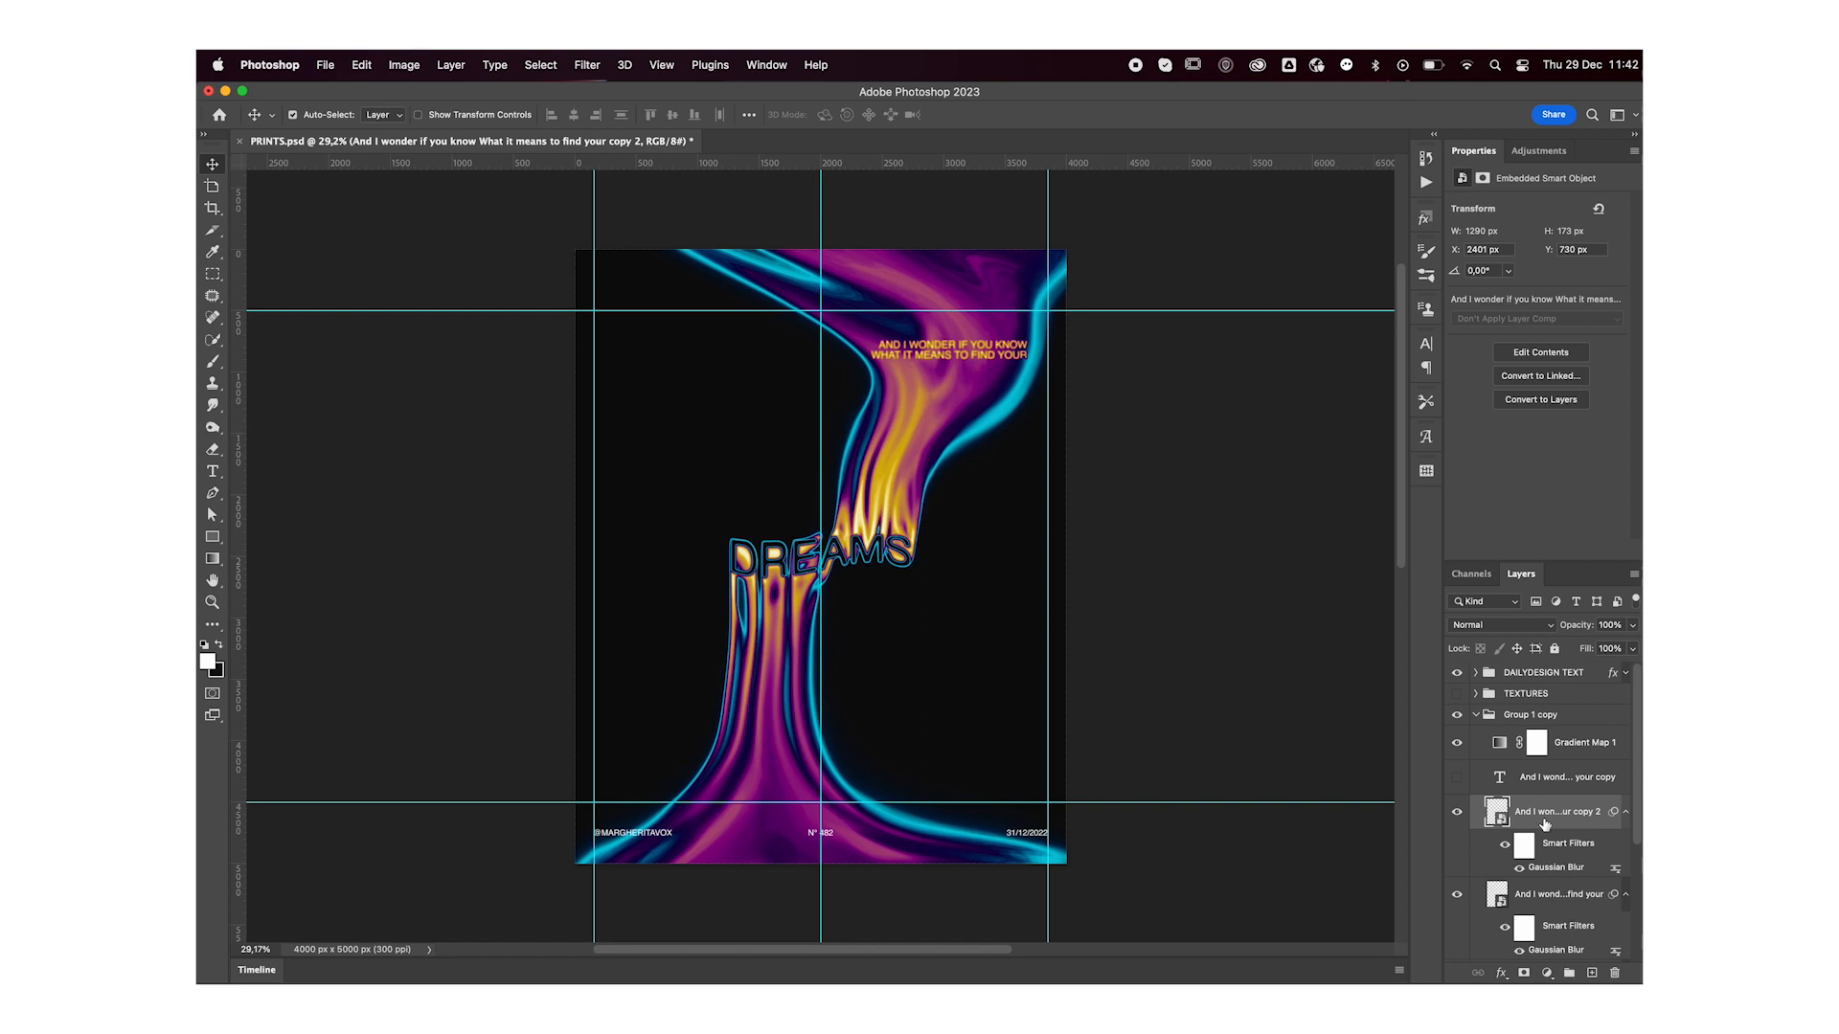
{"action": "left_click", "coordinate": [1456, 779]}
Step: Merge Group 1 copy into a single layer and add 8% uniform monochromatic noise to it
{"action": "left_click", "coordinate": [1475, 715]}
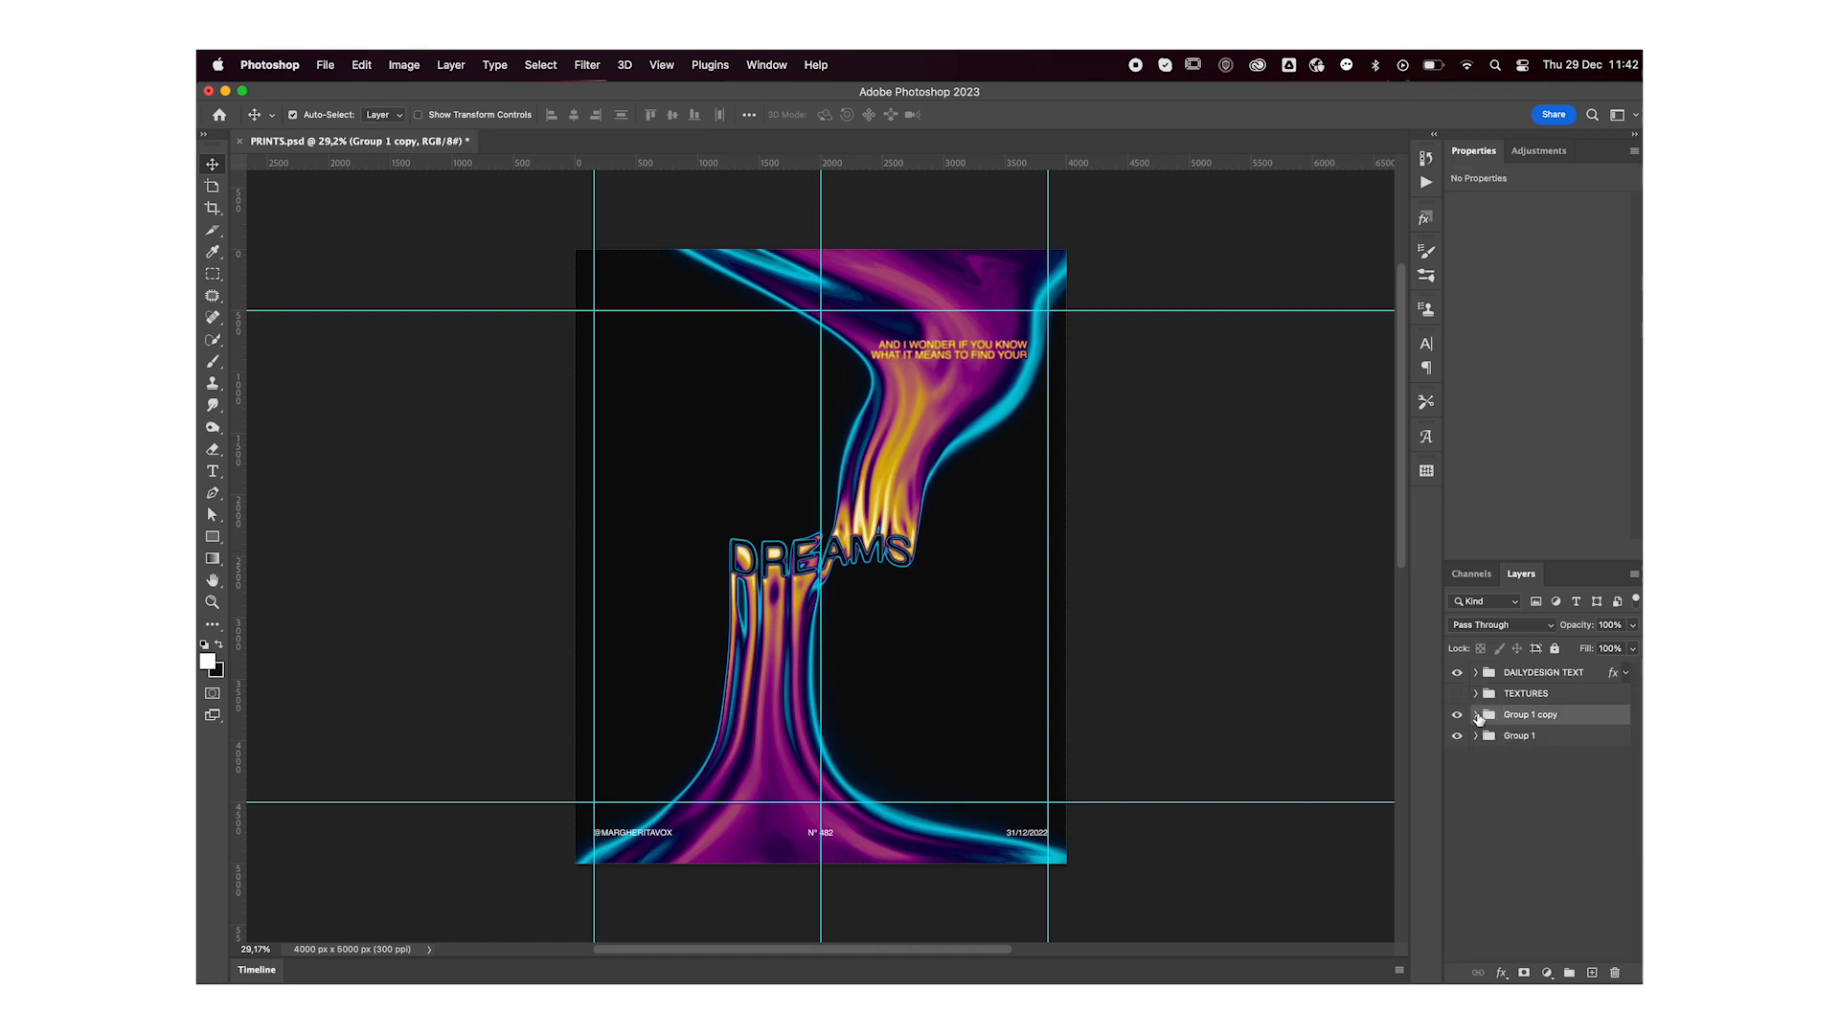
{"action": "key", "text": "super+e"}
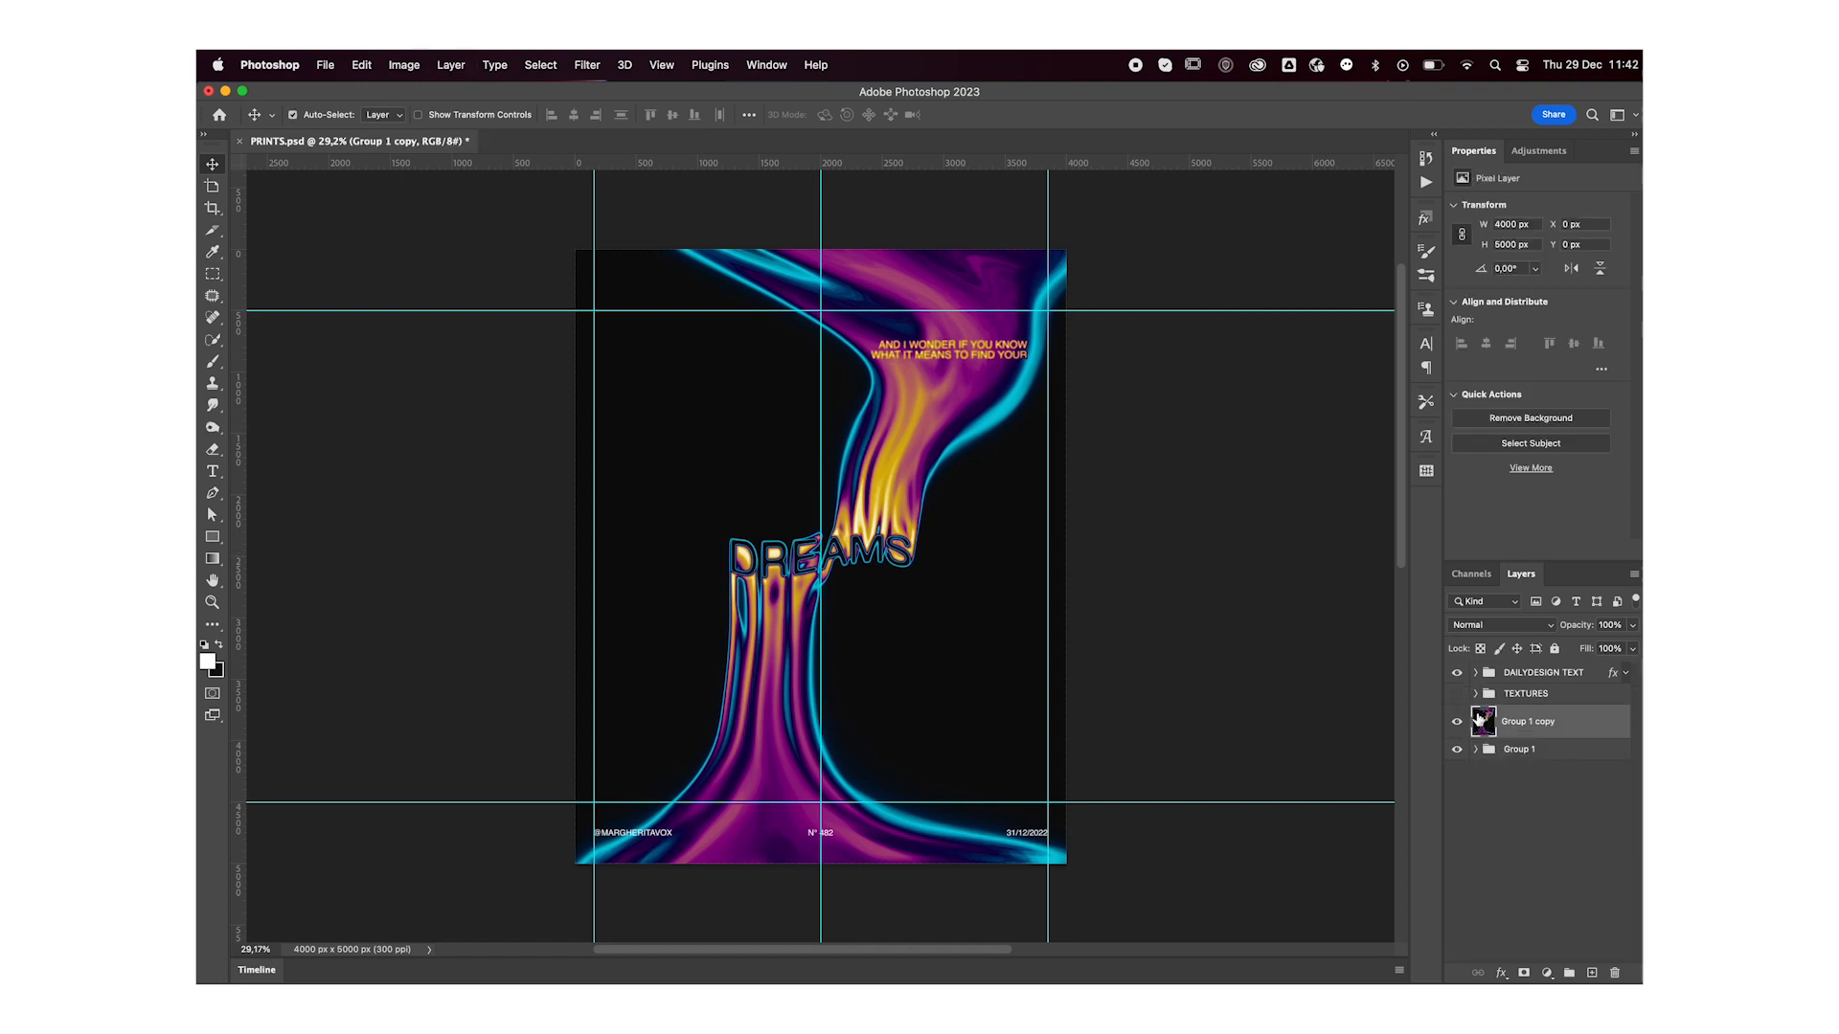
{"action": "left_click", "coordinate": [586, 65]}
{"action": "mouse_move", "coordinate": [627, 340]}
{"action": "left_click", "coordinate": [865, 333]}
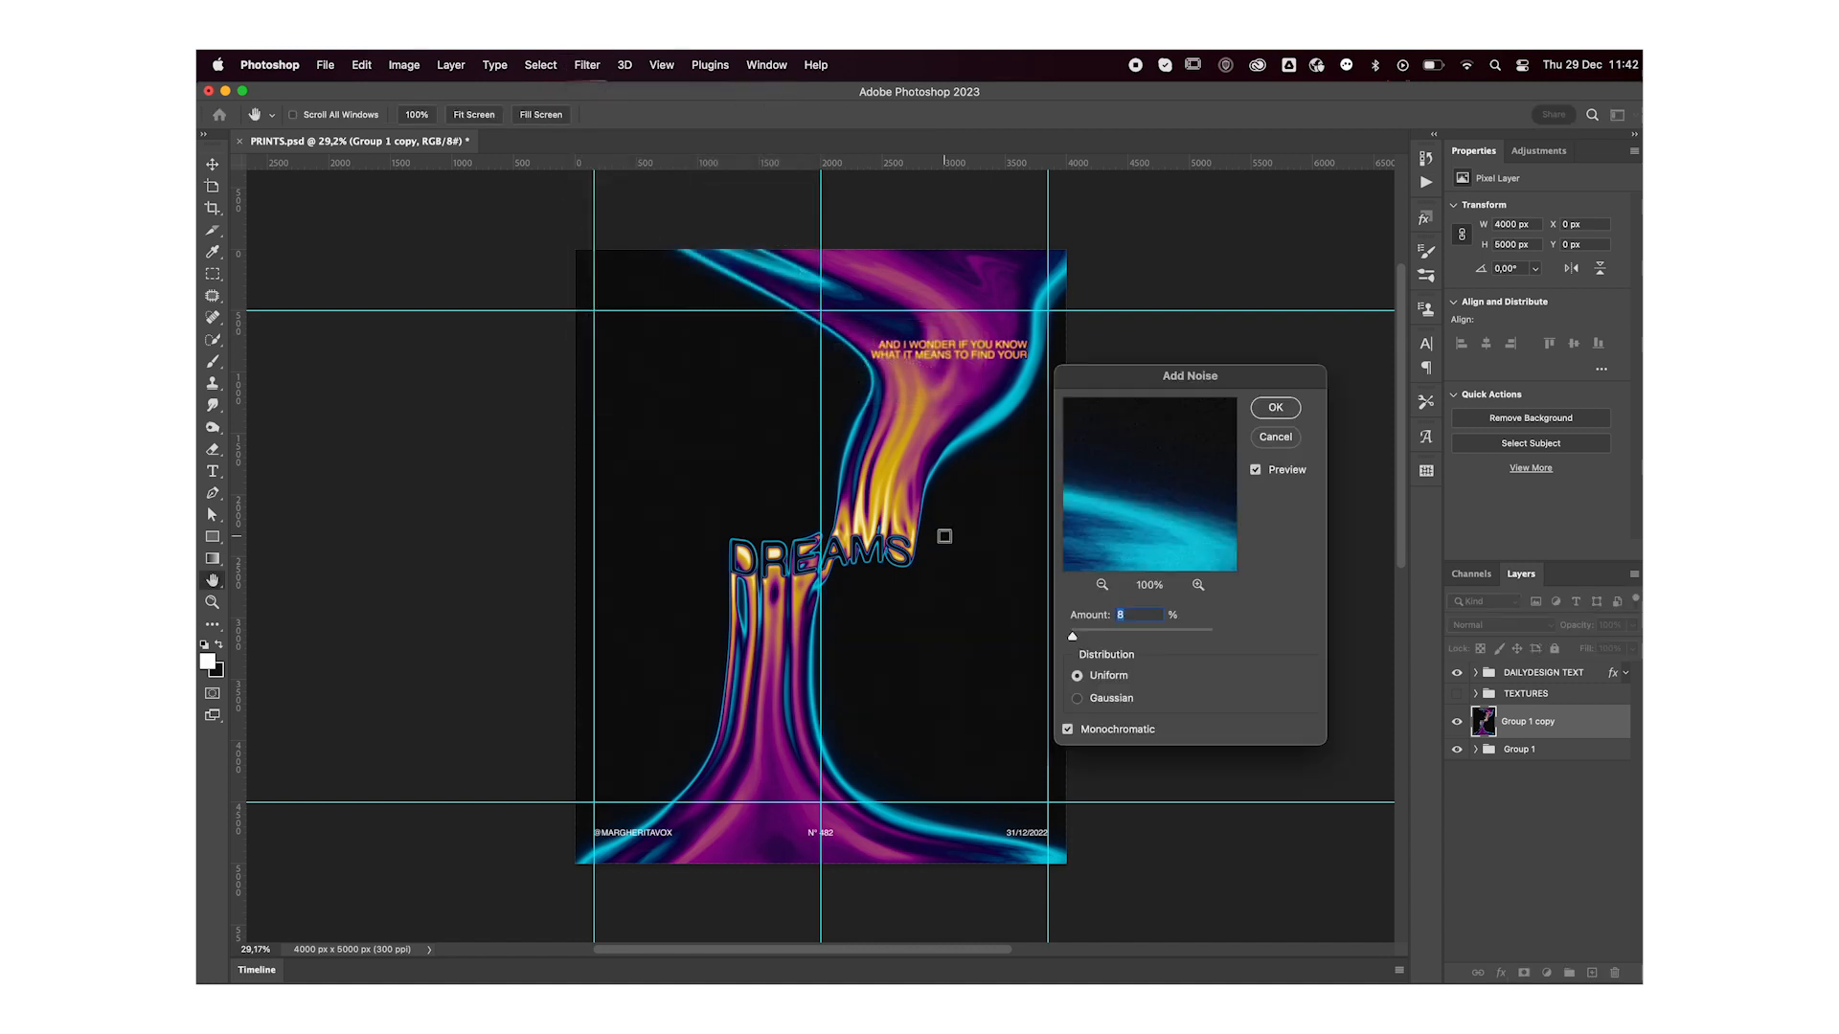
{"action": "left_click_drag", "start_coordinate": [1108, 389], "coordinate": [1146, 389]}
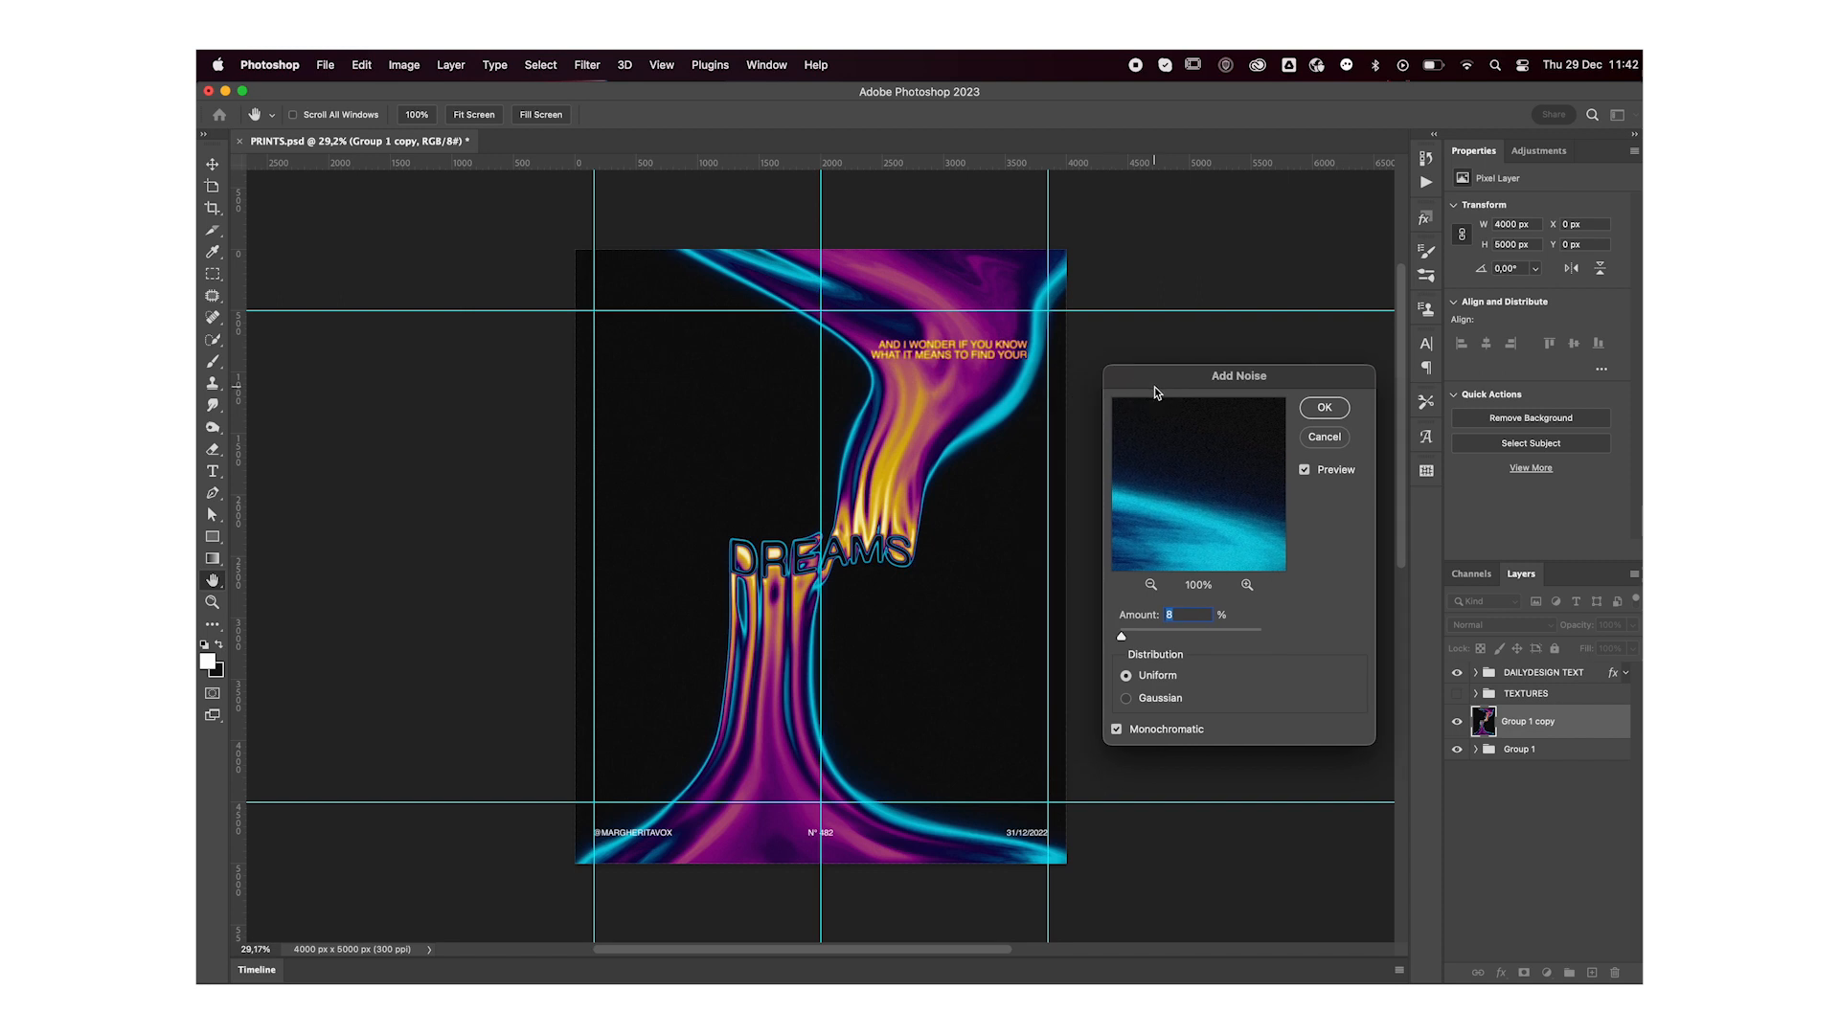
{"action": "key", "text": "Return"}
Step: Show the TEXTURES group and set its opacity to 60%
{"action": "left_click", "coordinate": [1457, 695]}
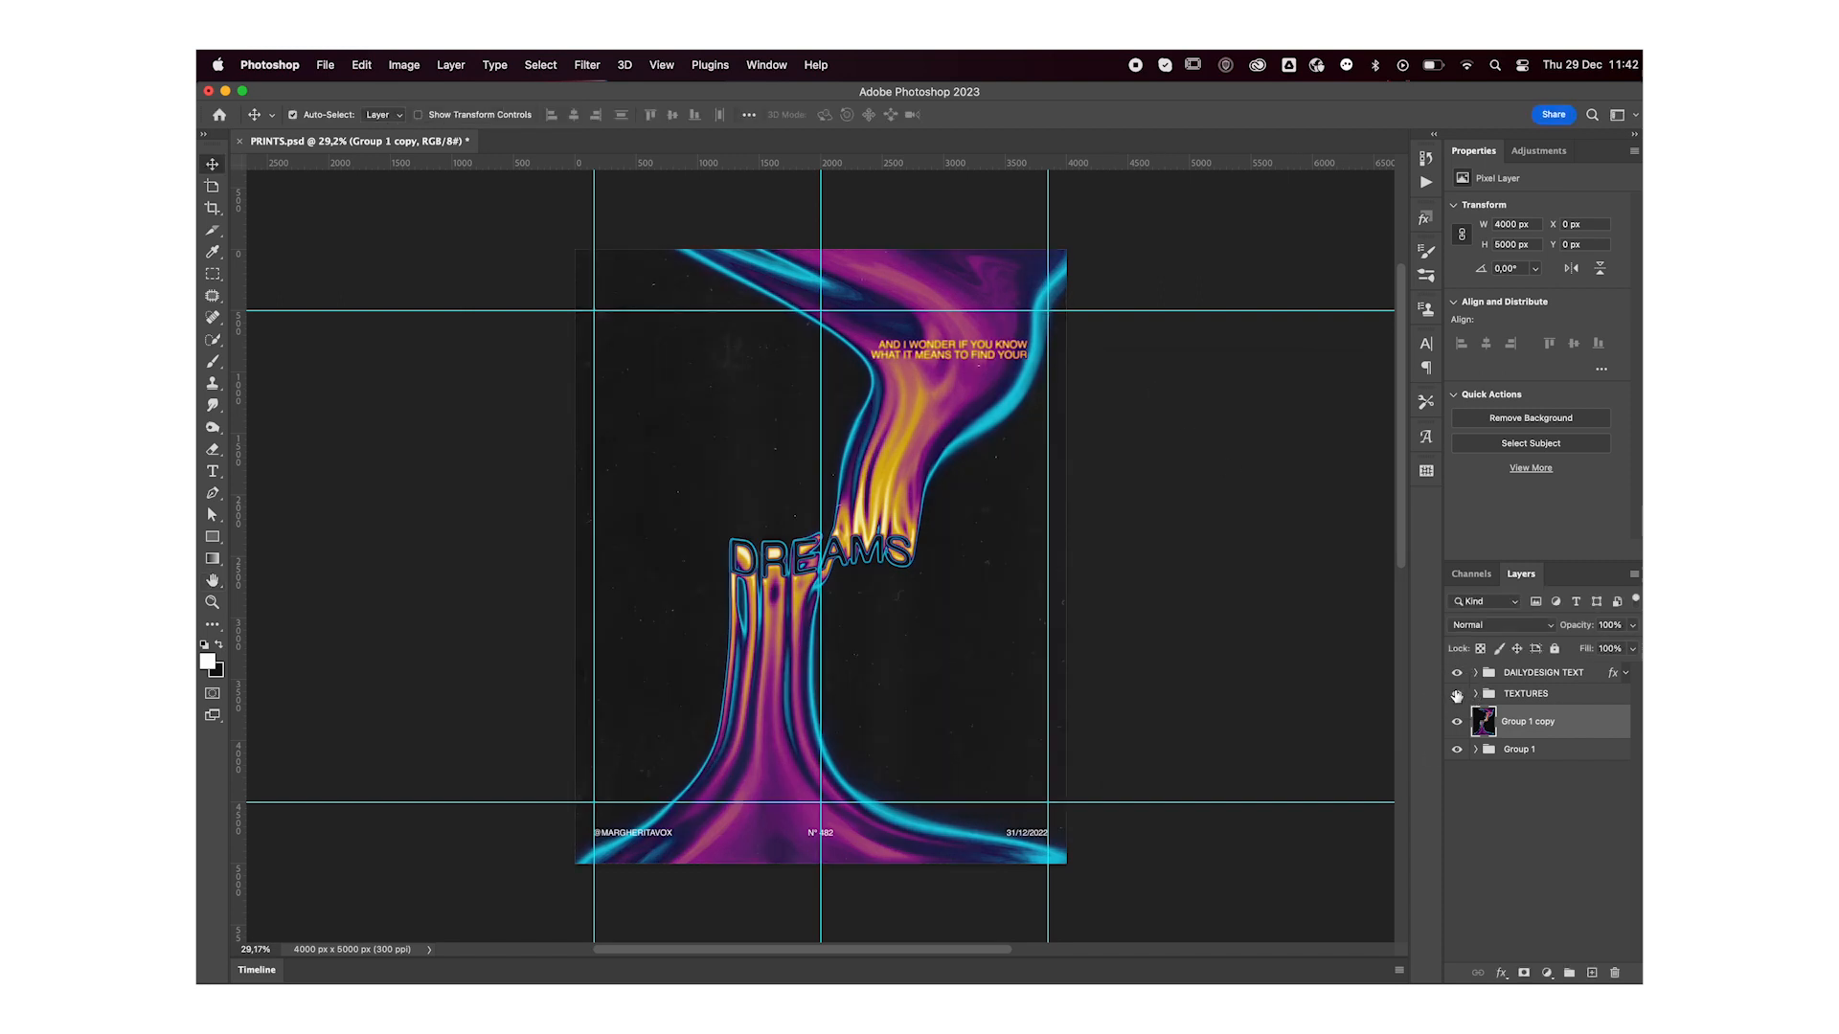
{"action": "left_click", "coordinate": [1522, 696]}
{"action": "left_click", "coordinate": [1610, 625]}
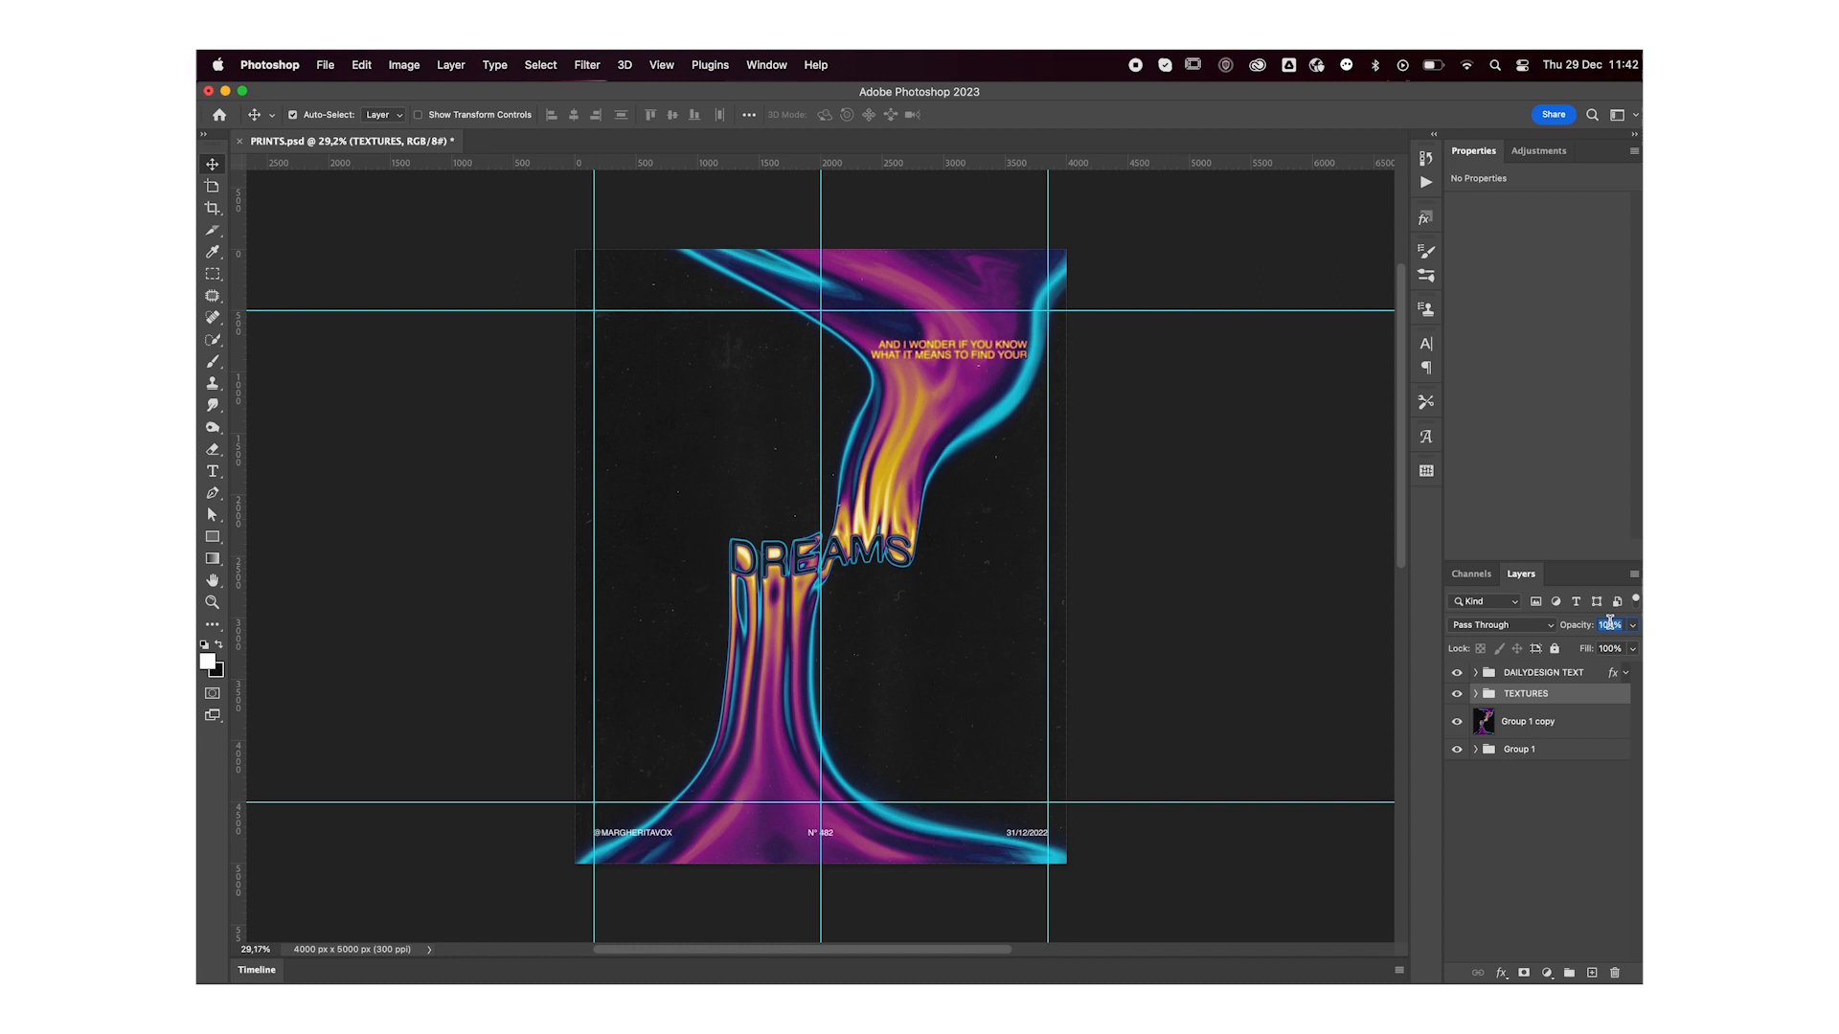
{"action": "type", "text": "60"}
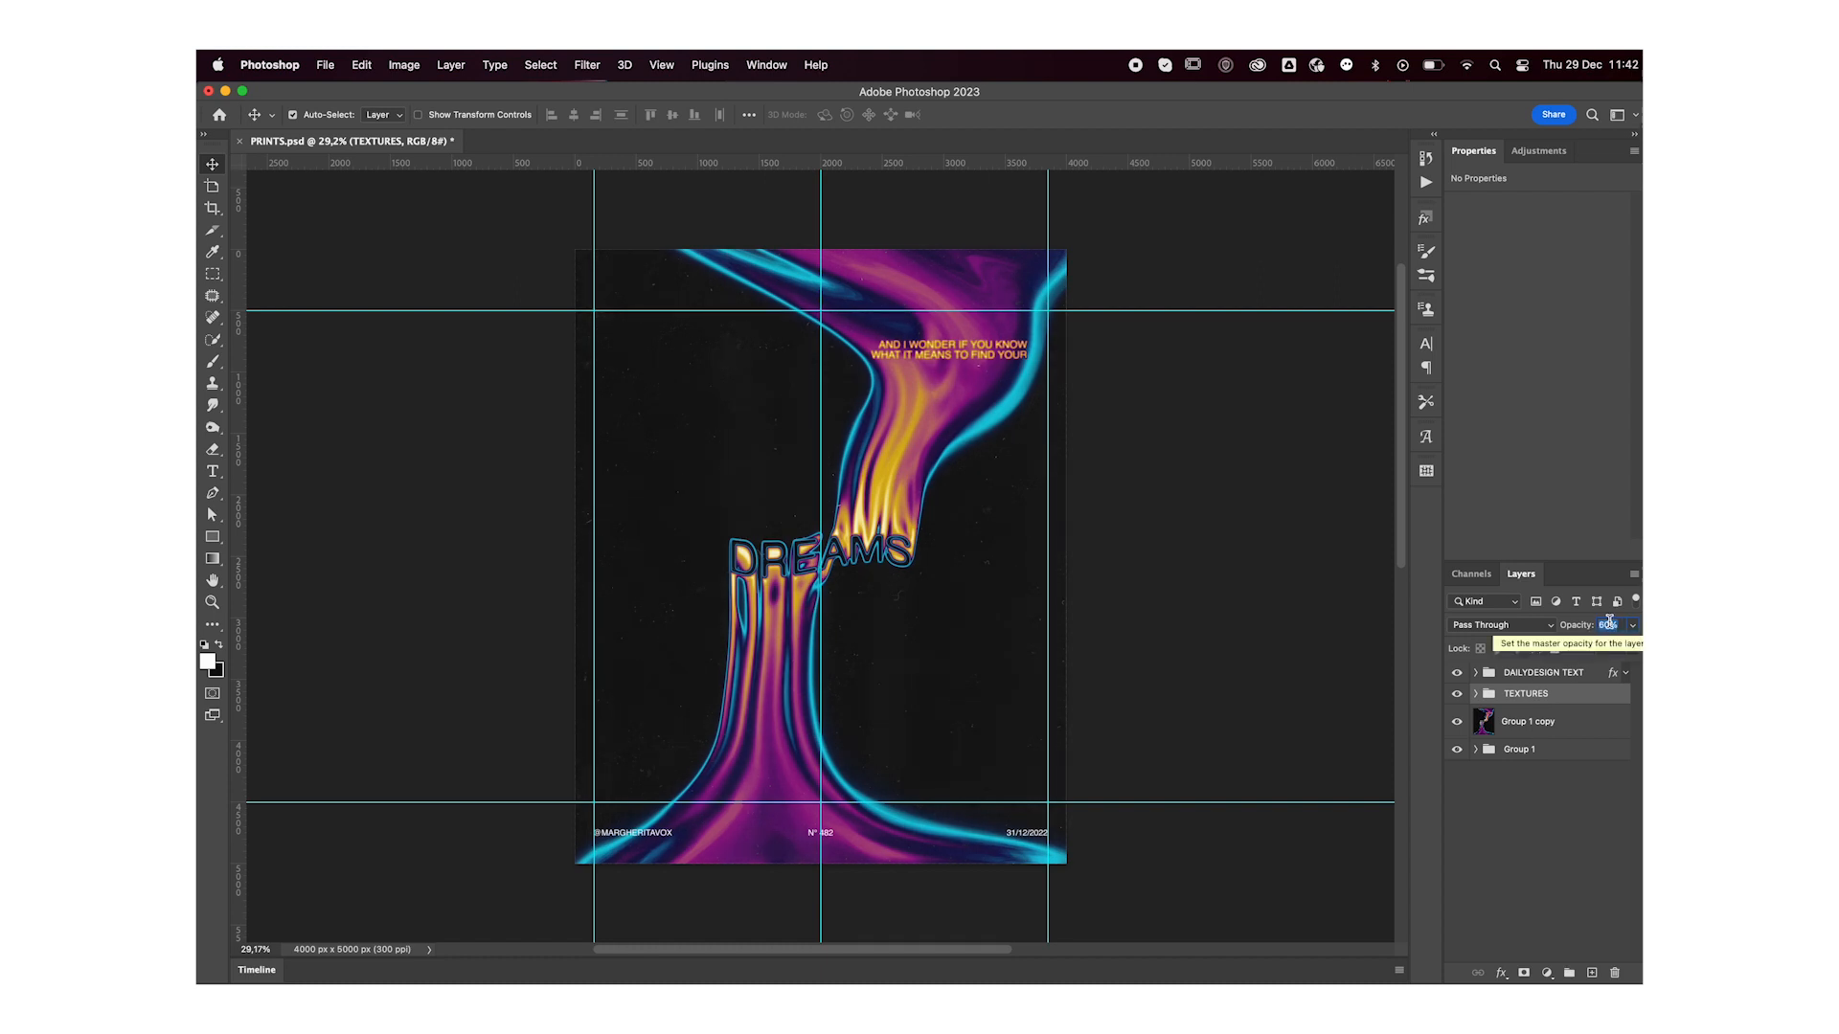